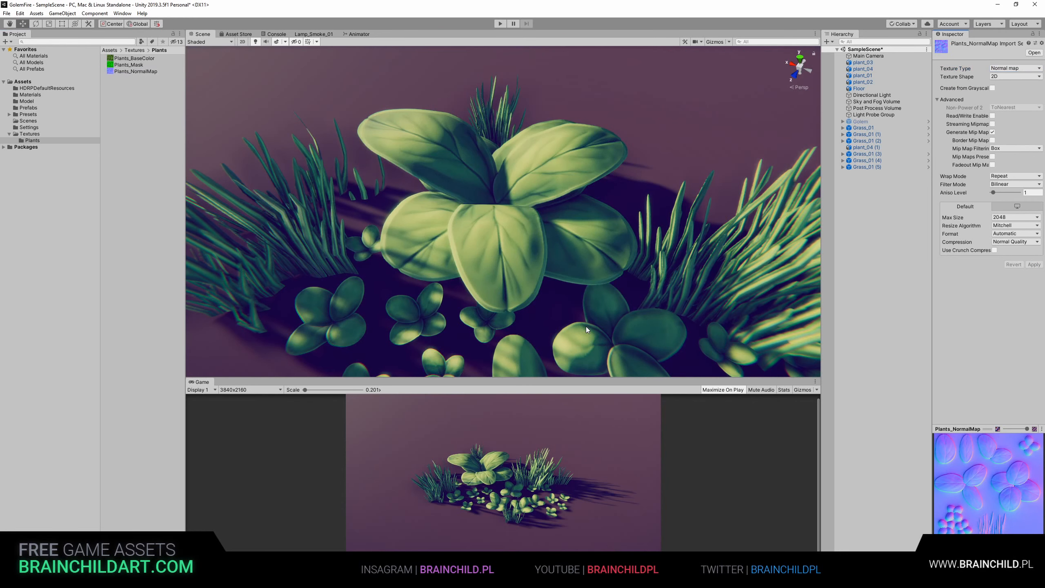
scroll(584, 326, "down", 8)
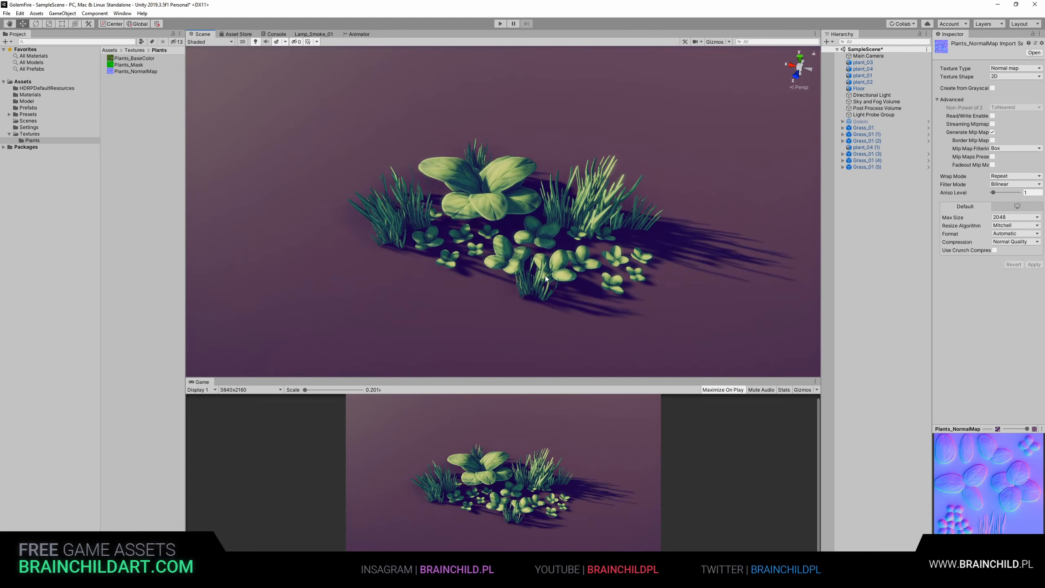
scroll(538, 273, "down", 2)
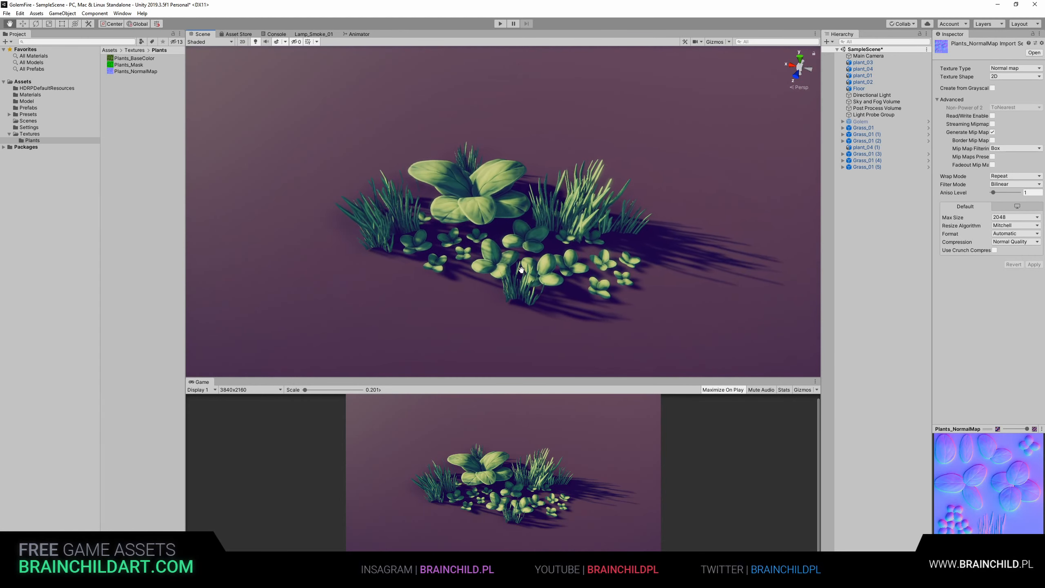
left_click(587, 208)
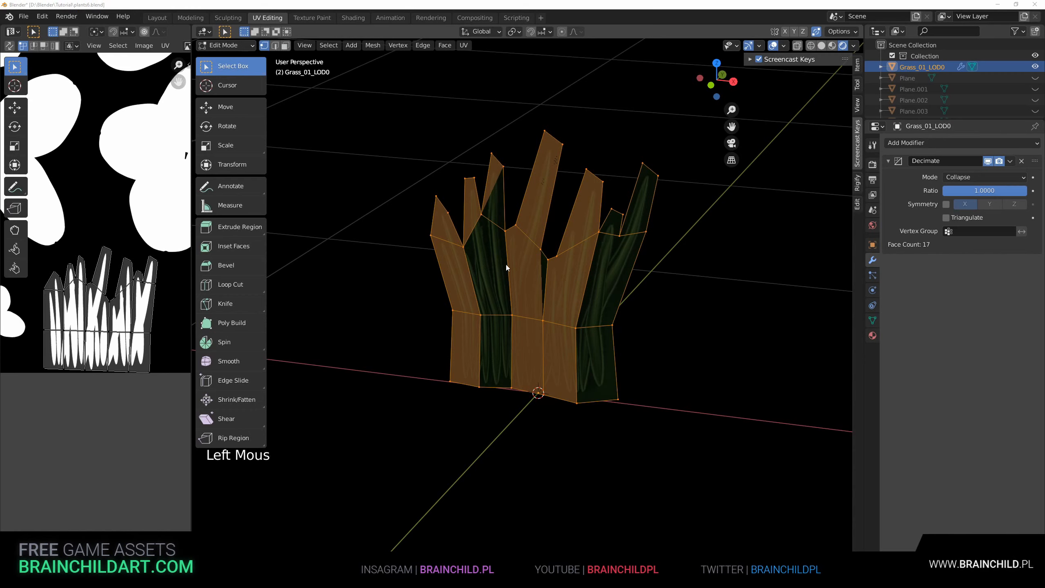
Step: Duplicate the grass mesh Grass_01_LOD0 in object mode and place the copy beside the original in front view
middle_click_drag(507, 265, 528, 243)
scroll(556, 247, "up", 2)
key("Tab")
scroll(645, 215, "down", 2)
key("Tab")
key("Tab")
scroll(527, 243, "down", 1)
scroll(527, 243, "down", 1)
key("shift+d")
key("g")
left_click(710, 285)
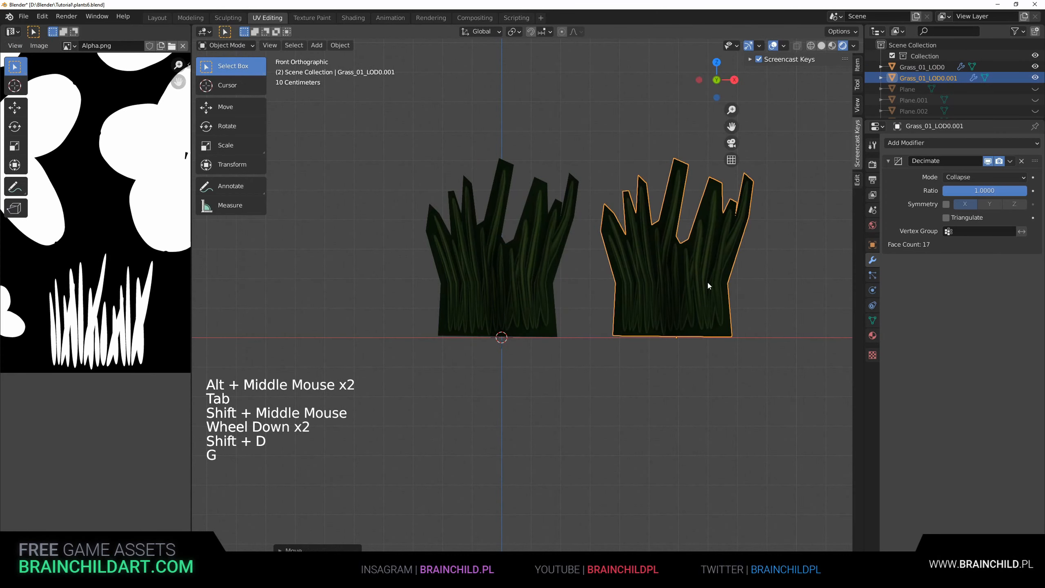
Step: Clear the location of the original grass mesh
middle_click_drag(710, 285, 612, 309, "shift")
left_click(448, 294)
key("alt+g")
Step: Dissolve the lower horizontal row of edges across the duplicated grass mesh Grass_01_LOD0.001
left_click(666, 299)
scroll(618, 306, "up", 2)
key("Tab")
key("2")
left_click(613, 308)
left_click(589, 346, "alt+shift")
left_click(589, 346, "alt+shift")
key("Delete")
left_click(568, 418)
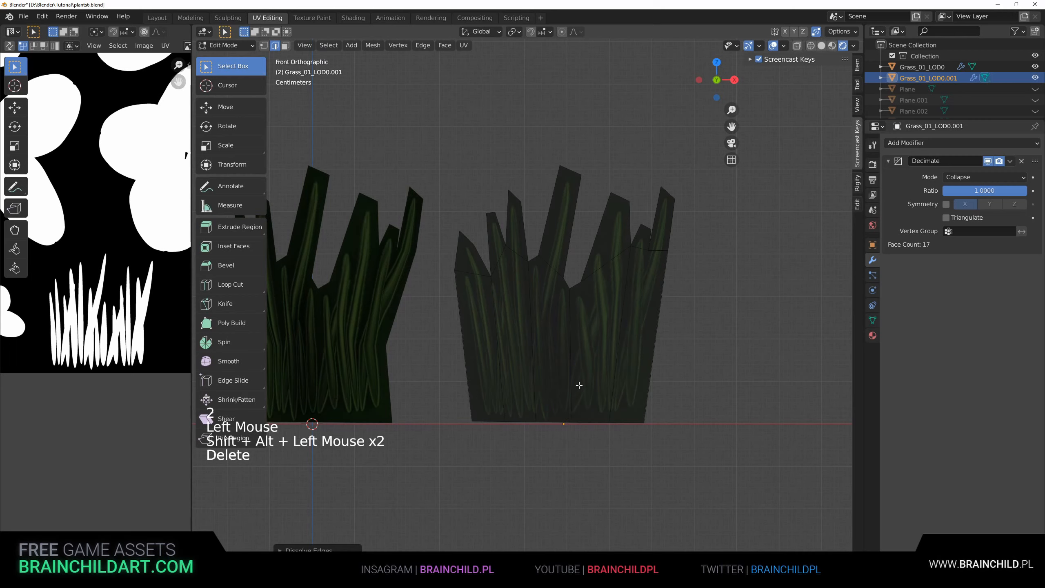
Step: Duplicate the simplified grass mesh and place the new copy beside it as the third mesh in the row
scroll(577, 383, "up", 1)
middle_click_drag(575, 385, 486, 362, "shift")
key("Tab")
scroll(582, 386, "down", 3)
key("shift+d")
key("g")
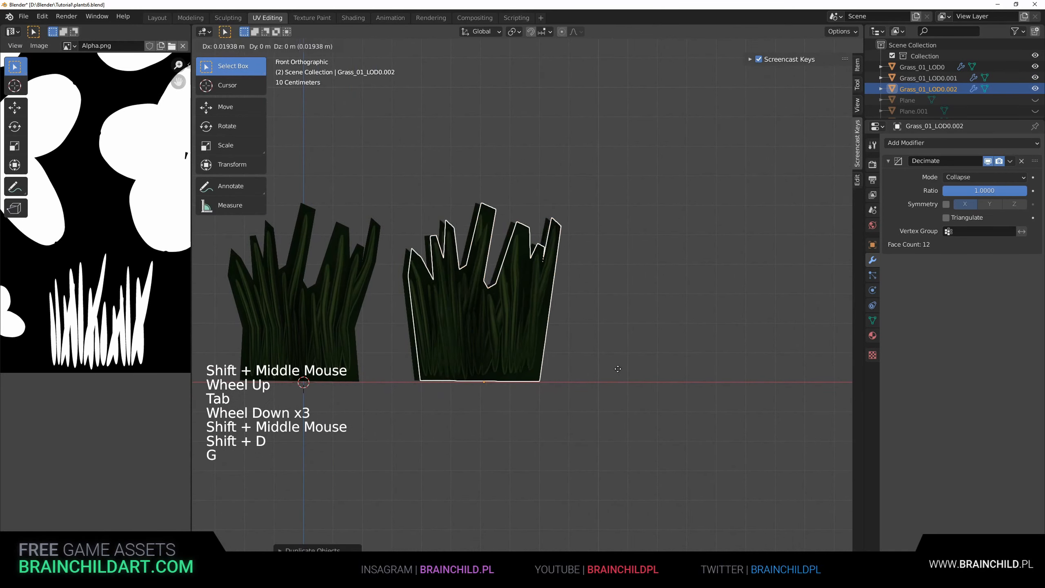
left_click(696, 369)
Step: Select the middle grass mesh Grass_01_LOD0.001 and open it for mesh editing
key("Tab")
mouse_move(602, 310)
middle_mouse_down("shift")
mouse_move(541, 322)
mouse_move(590, 306)
middle_mouse_up("shift")
scroll(588, 313, "up", 2)
scroll(541, 323, "up", 1)
key("Tab")
left_click(437, 306)
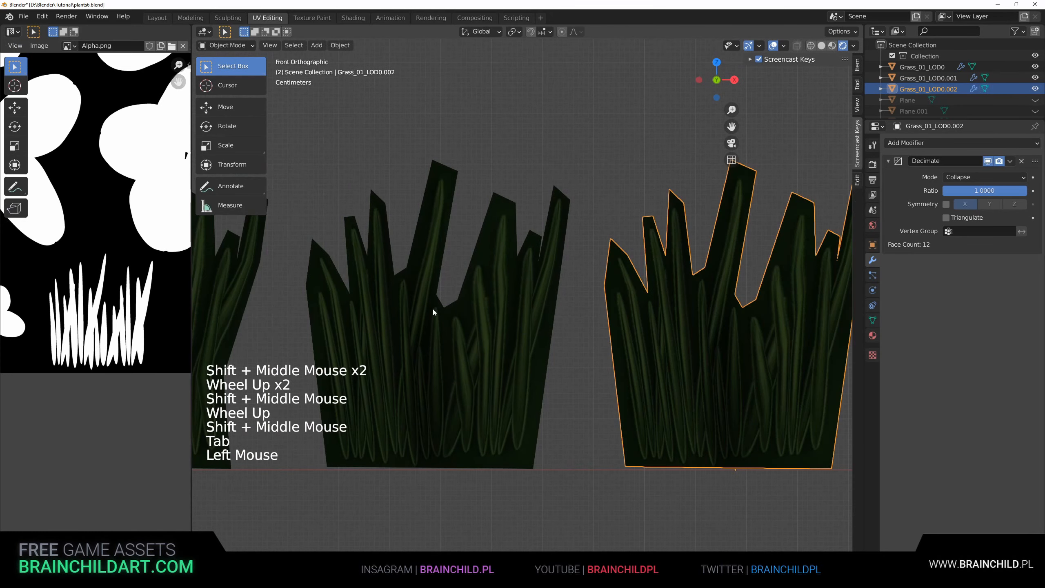
key("Tab")
middle_click_drag(402, 301, 438, 307, "shift")
left_click(374, 300)
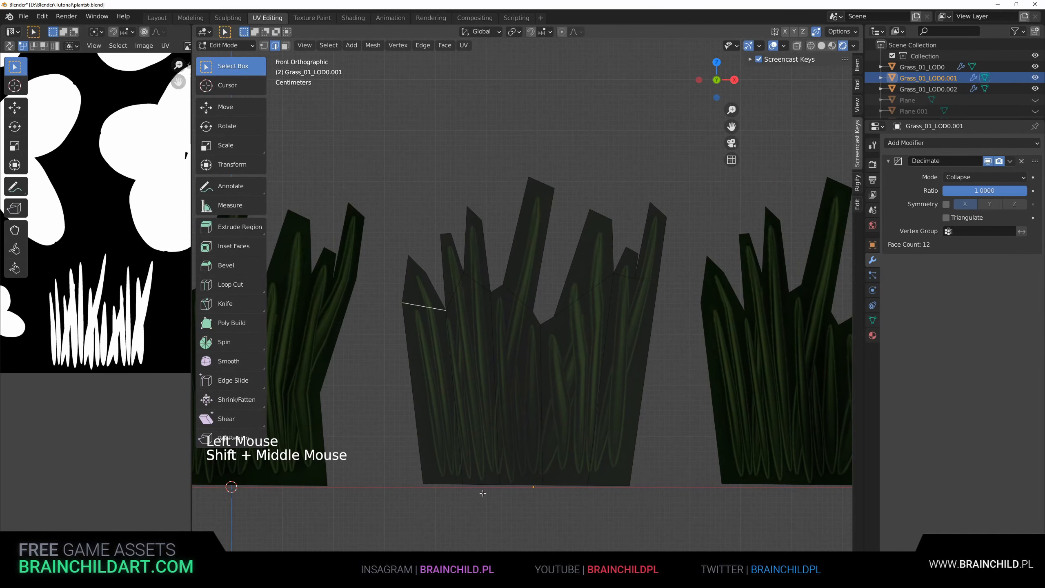
Step: Slide the surplus vertices along the bottom edge into the two outer corners and the central vertex to merge them
left_click(465, 486)
key("g")
key("g")
left_click(370, 496)
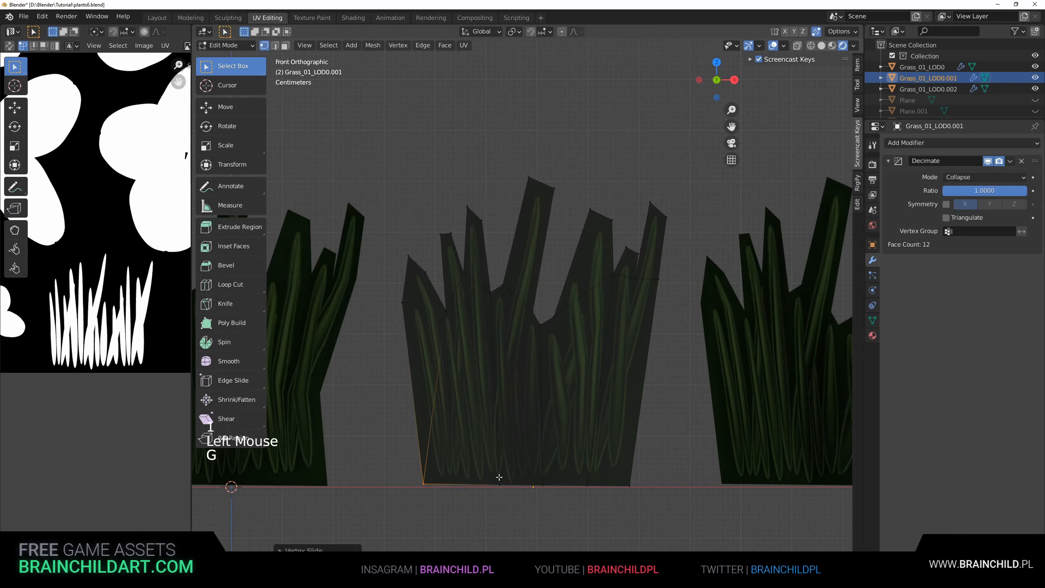
left_click(500, 481)
key("g")
key("g")
left_click(569, 488)
left_click(597, 480)
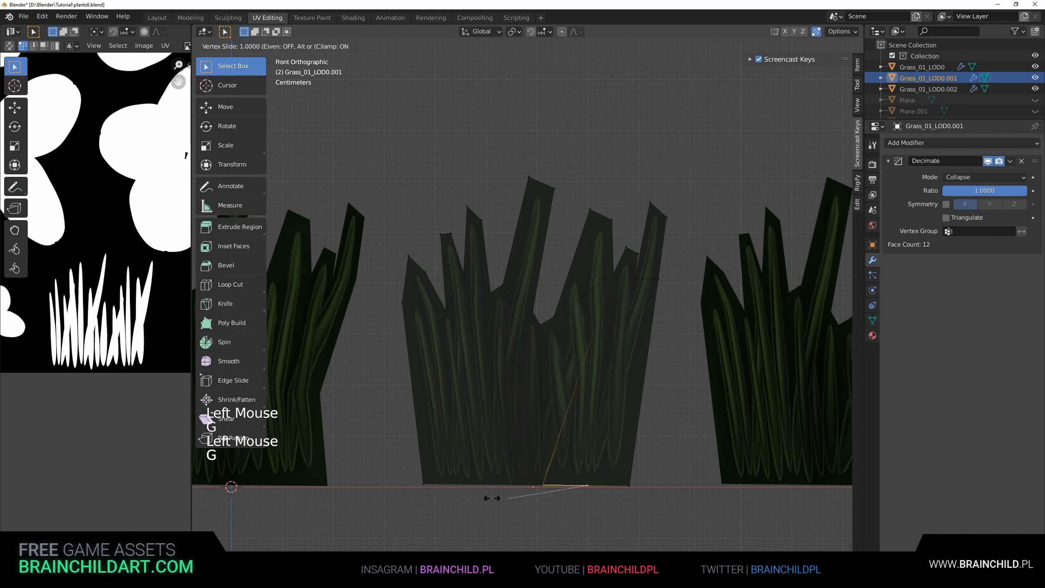
left_click(561, 411)
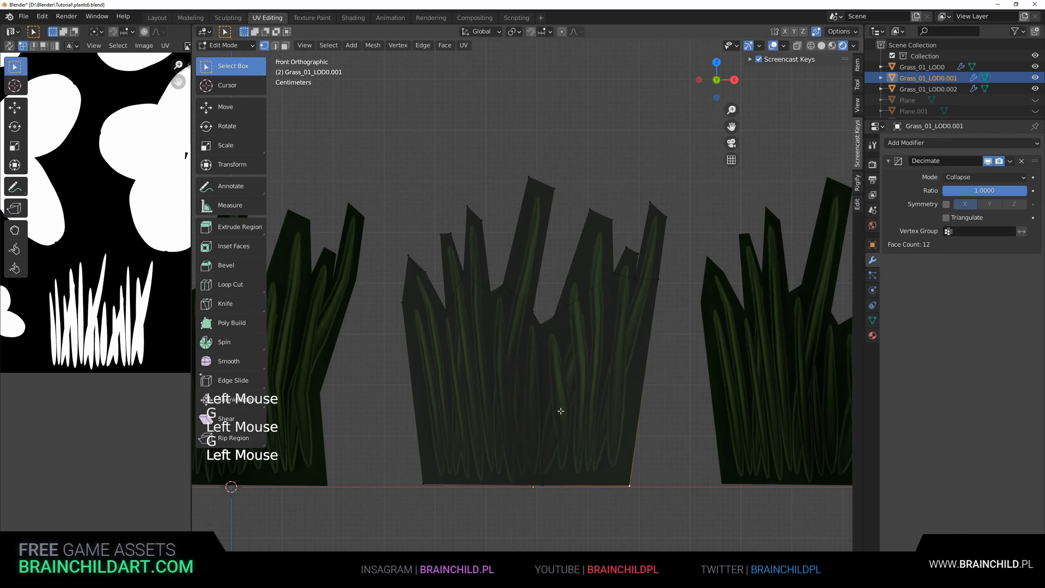
Step: Slide the vertices of the central notch together so they merge into one vertex at its bottom
left_click(536, 316)
key("g")
key("g")
left_click(544, 328)
left_click(558, 316)
key("g")
key("g")
left_click(545, 325)
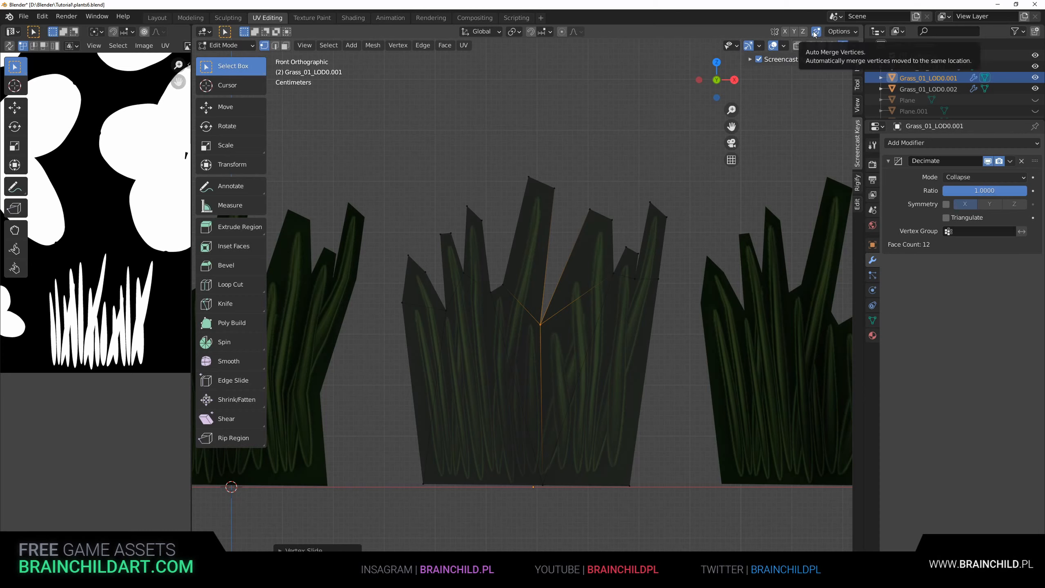
Step: Merge the two tip vertices of the third blade from the left into a single point
left_click(469, 206)
key("g")
left_click(568, 269)
key("g")
right_click(527, 257)
Step: Move the third blade's tip in the UV layout so the pointed outline encloses its white alpha shape
scroll(99, 304, "down", 5)
key("a")
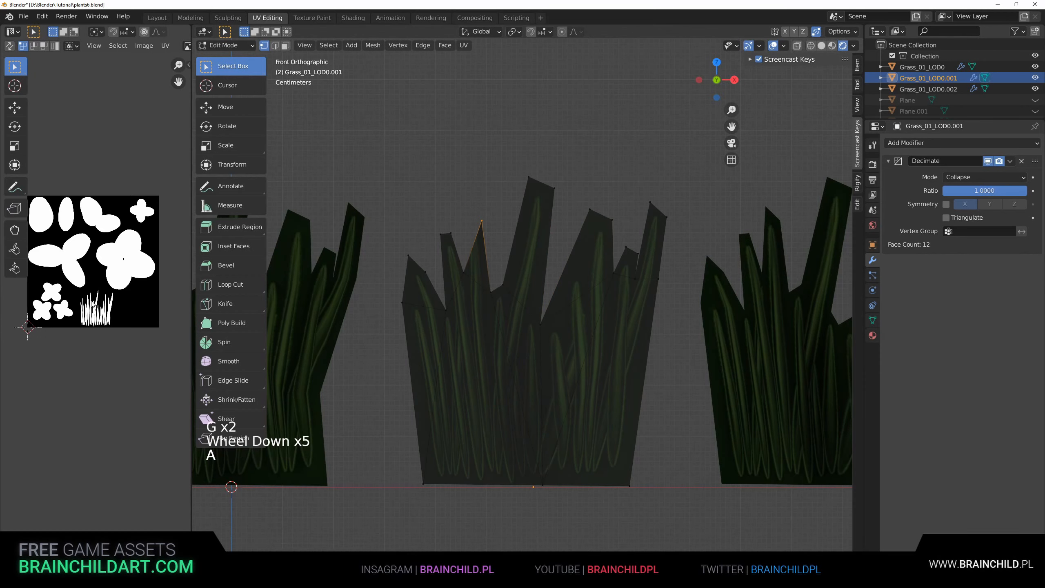
scroll(99, 289, "up", 6)
key("a")
scroll(72, 238, "up", 1)
scroll(72, 238, "up", 3)
middle_click_drag(71, 238, 103, 191)
scroll(103, 191, "up", 1)
left_click(103, 185)
key("g")
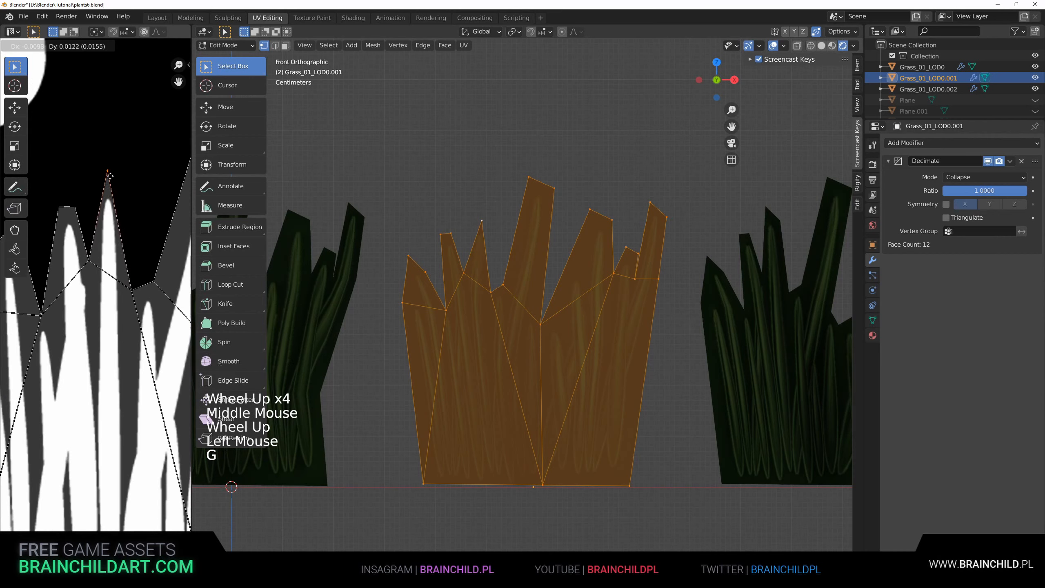
left_click(110, 176)
Step: Slide the two tip vertices of the tallest blade together and adjust the pointed tip's position
left_click(500, 217)
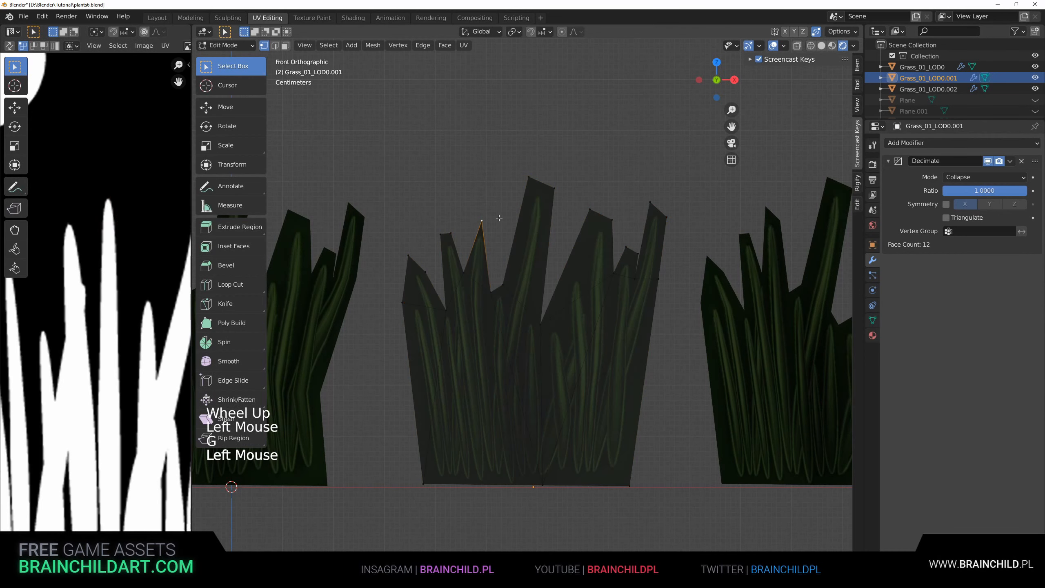
left_click(520, 174, "shift")
left_click(560, 188)
key("g")
key("g")
left_click(489, 155)
key("g")
left_click(513, 163)
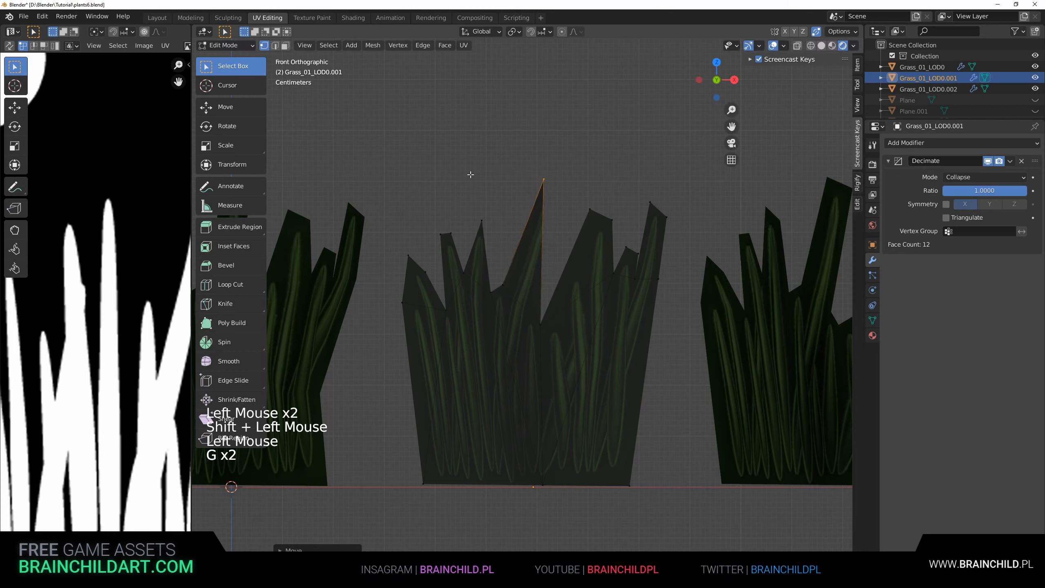
Step: Move the tallest blade's tip in the UV layout so the outline covers its alpha shape
scroll(118, 260, "down", 5)
key("a")
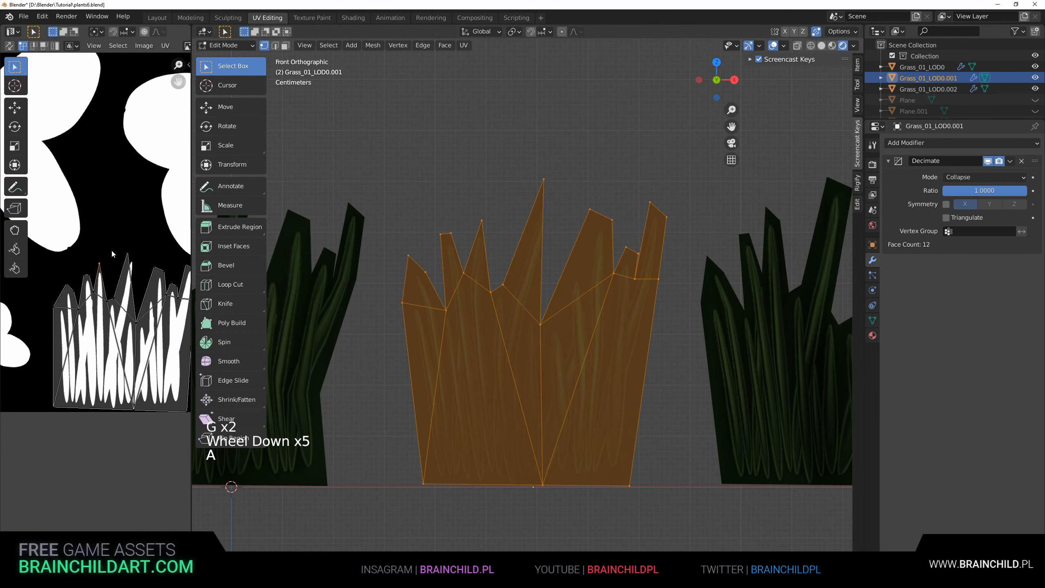
left_click(119, 253)
scroll(116, 278, "up", 3)
middle_click_drag(116, 279, 57, 254)
key("g")
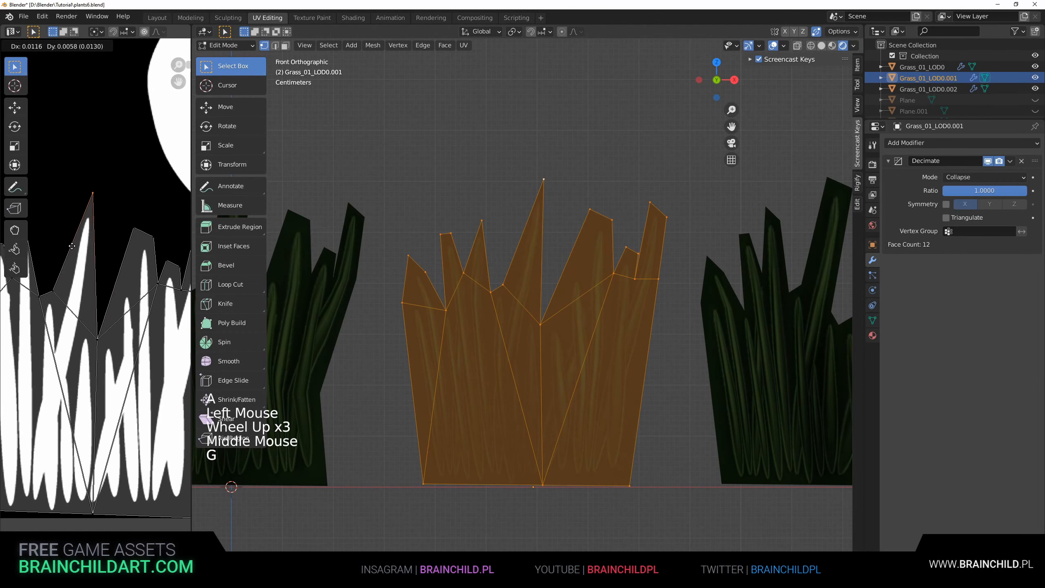
left_click(71, 246)
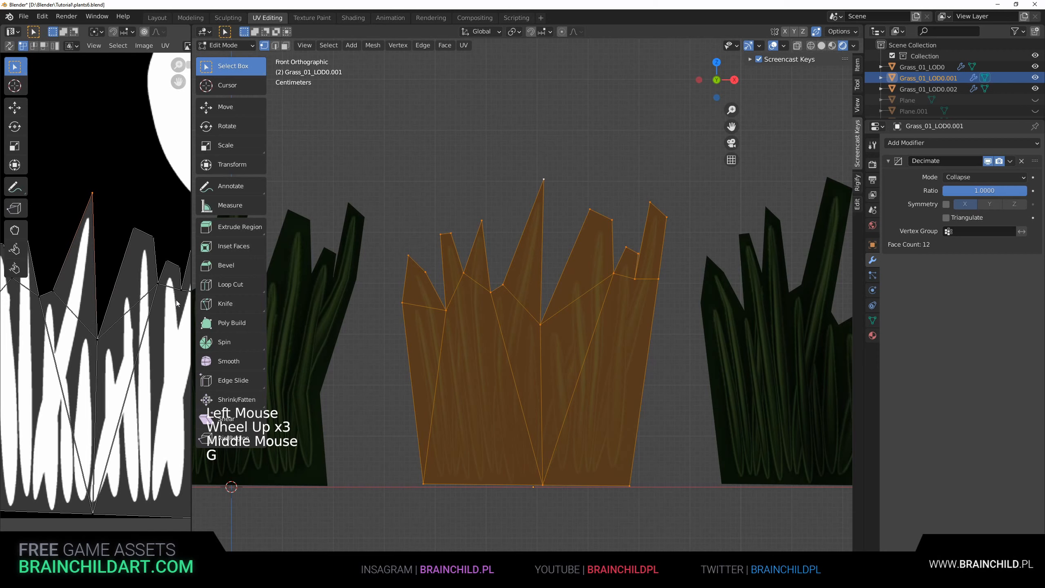
Step: Merge the tip vertices of the wide fifth blade into one point and center it above the blade
left_click(587, 215)
key("g")
key("g")
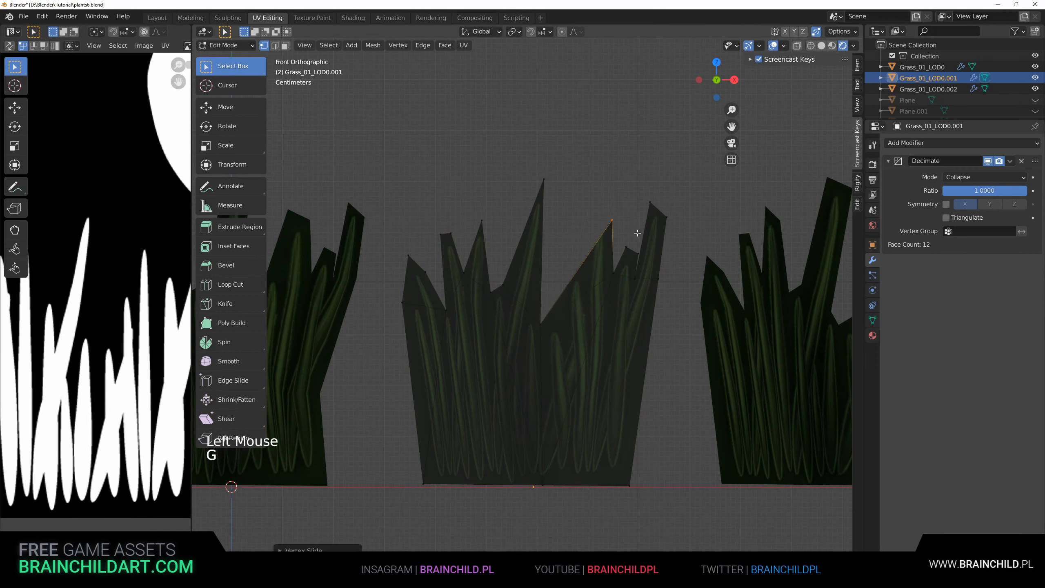
left_click(615, 226)
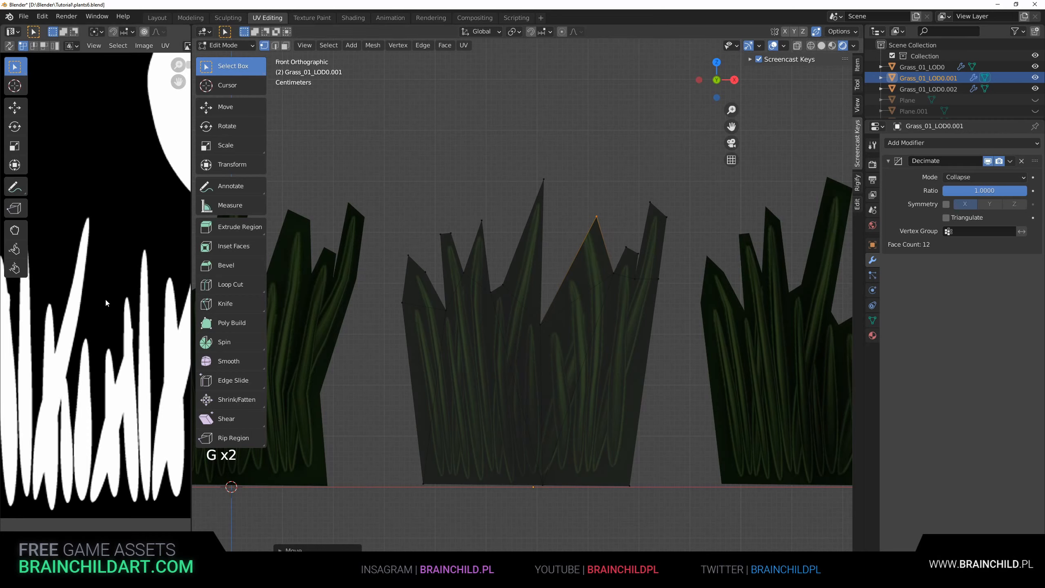
Step: Move the fifth blade's tip in the UV layout to fit around its white alpha shape
scroll(110, 298, "down", 4)
key("a")
key("a")
scroll(110, 298, "up", 3)
left_click(136, 251)
key("g")
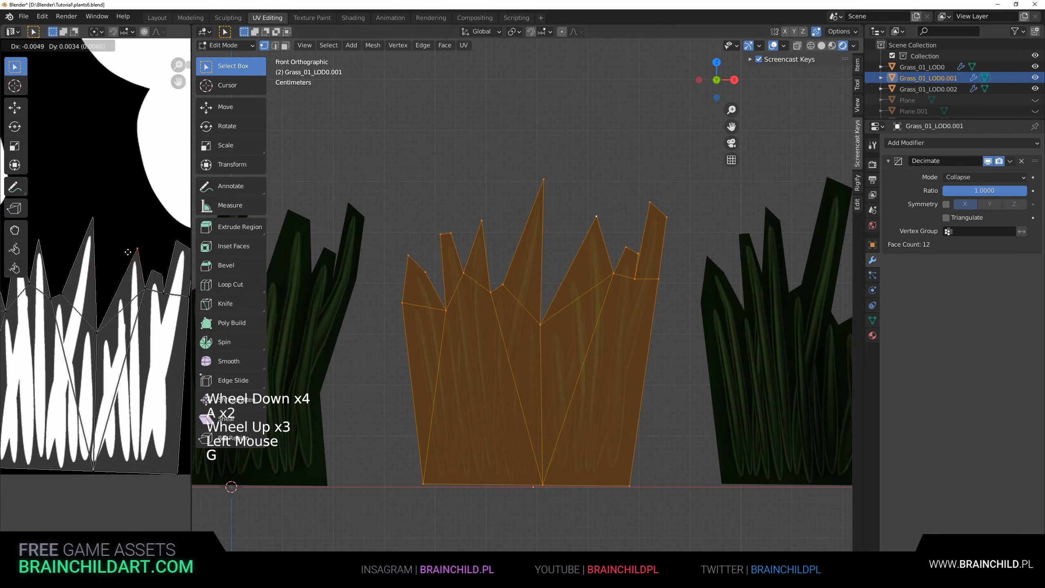
left_click(127, 253)
Step: Slide the two tip vertices of the small sixth blade together to merge them into a single point
middle_click_drag(619, 283, 585, 274)
left_click(581, 274)
left_click(569, 267, "shift")
left_click(593, 275)
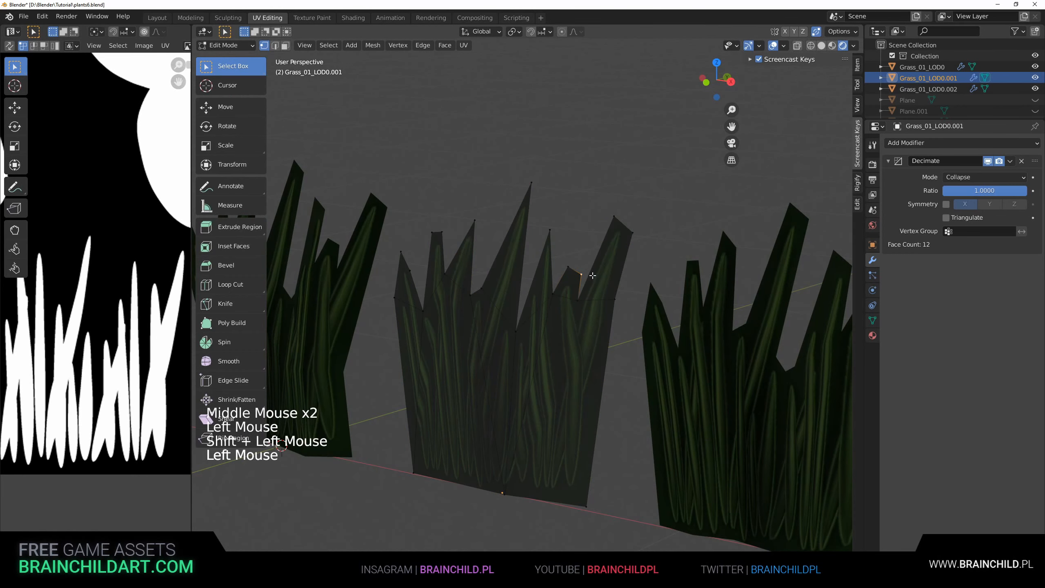
key("g")
left_click(598, 275)
key("g")
key("g")
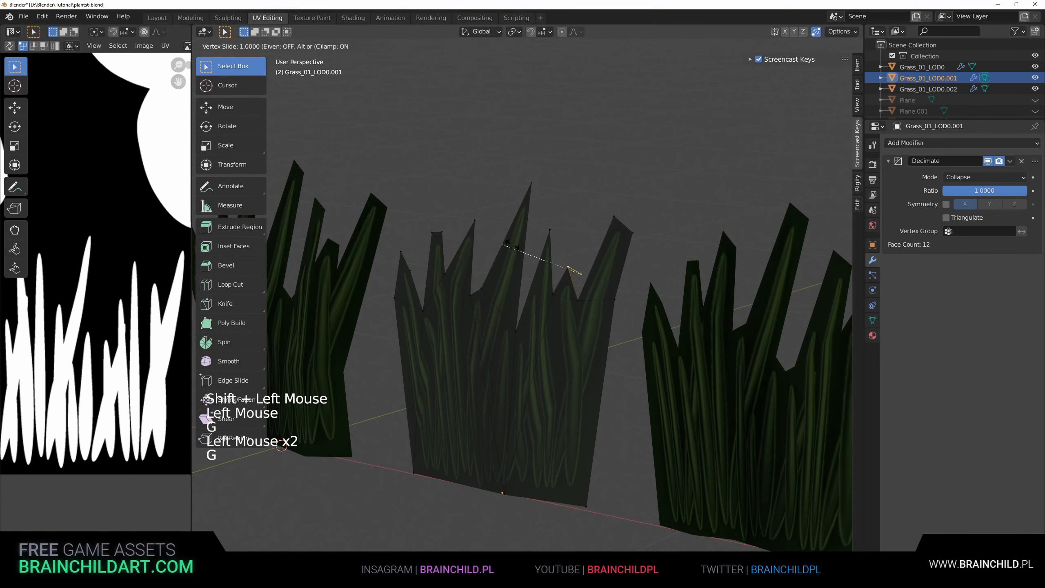
left_click(509, 246)
Step: Slide the tip vertices of the rightmost blade together so that it ends in one point
middle_click_drag(555, 250, 572, 249)
left_click(633, 218)
key("g")
key("g")
left_click(644, 227)
left_click(649, 232)
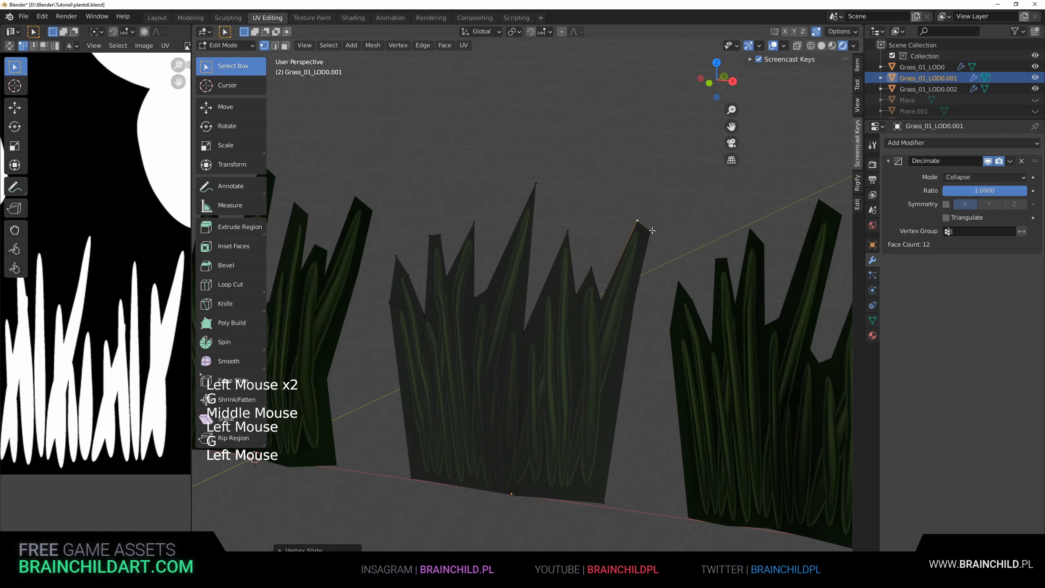
key("g")
key("g")
left_click(630, 211)
Step: Select the whole linked mesh and move the rightmost blade's tip in the UV layout over its alpha shape
key("l")
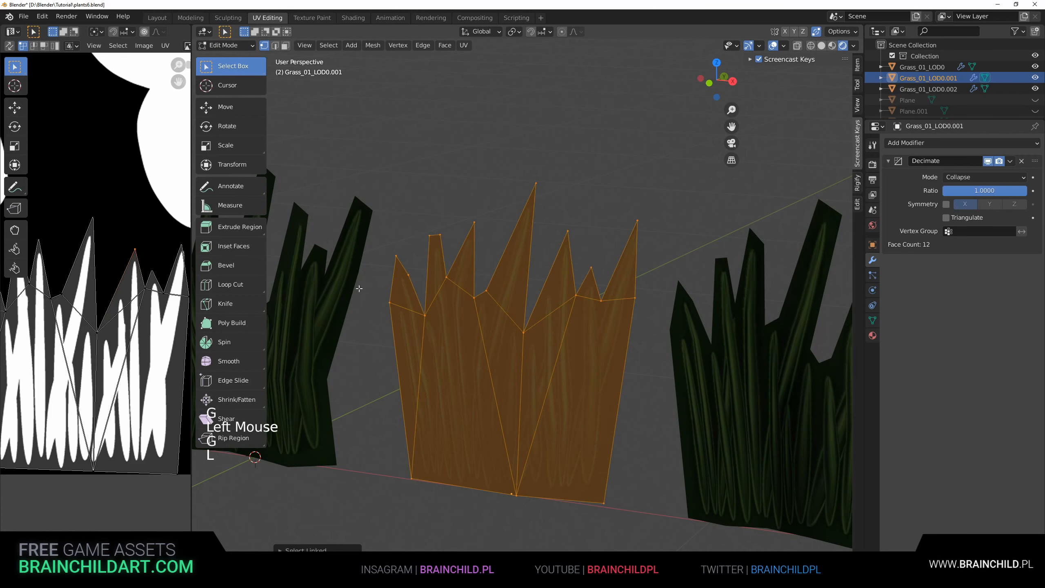
key("g")
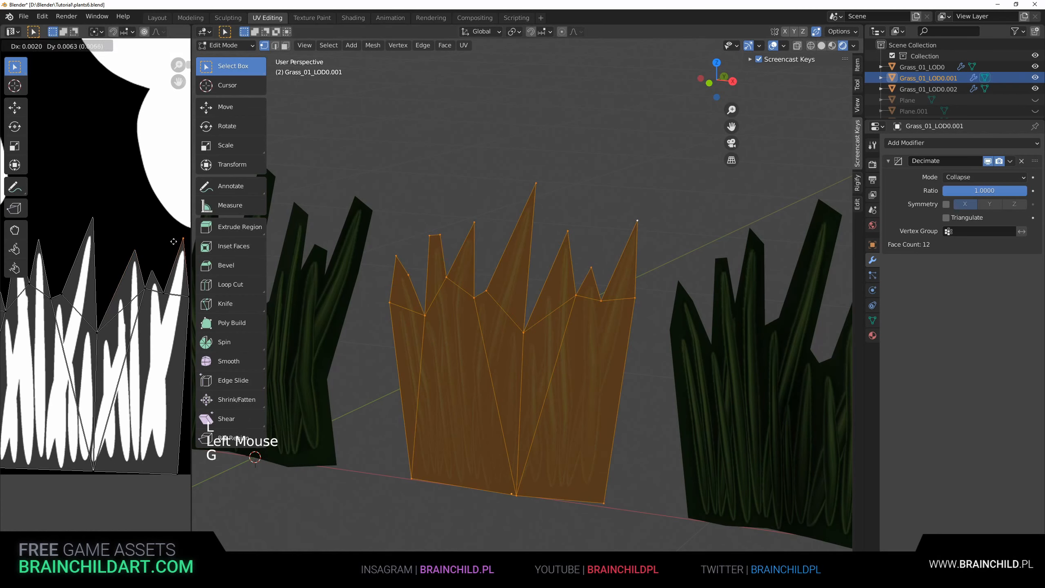
left_click(174, 242)
Step: Merge the flat tip of the second blade from the left into a single vertex
middle_click_drag(509, 265, 490, 259)
left_click(434, 242)
key("g")
key("g")
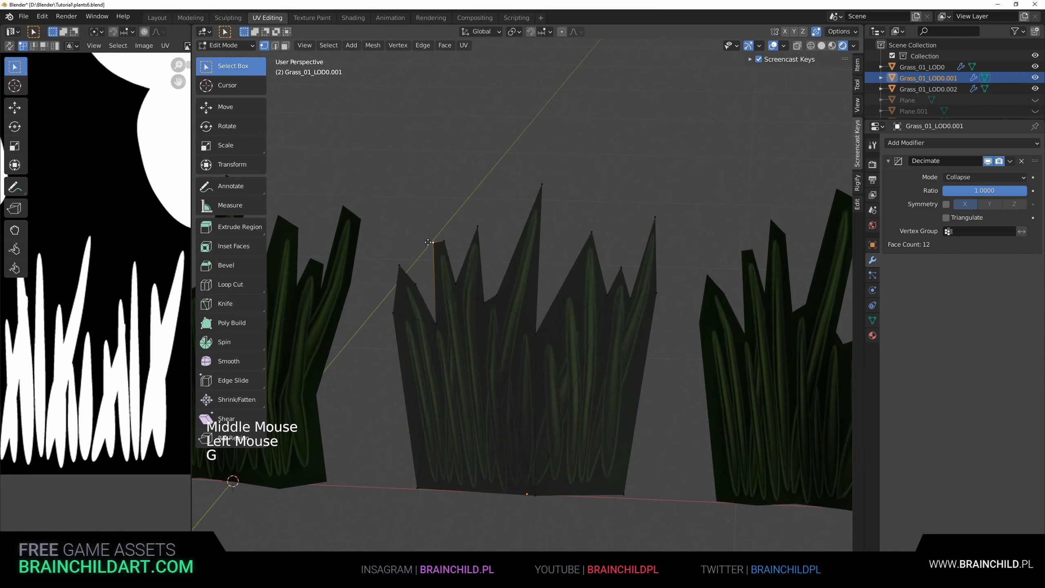
left_click(454, 232)
Step: Merge the leftmost blade's upper vertices into a single tip and adjust its position
key("l")
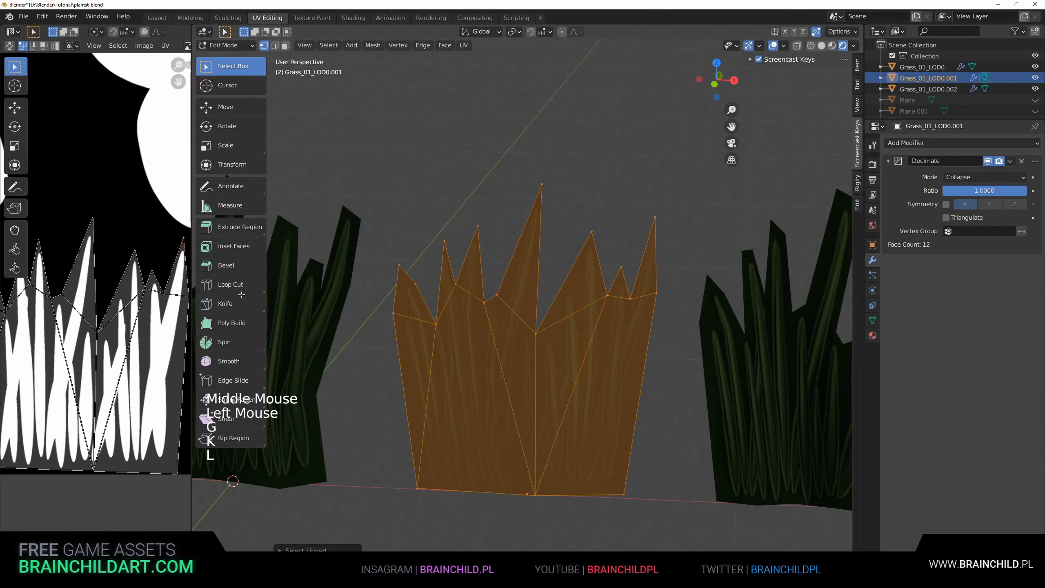
scroll(103, 288, "down", 4)
middle_click_drag(103, 289, 136, 308)
scroll(145, 329, "up", 2)
scroll(145, 328, "up", 2)
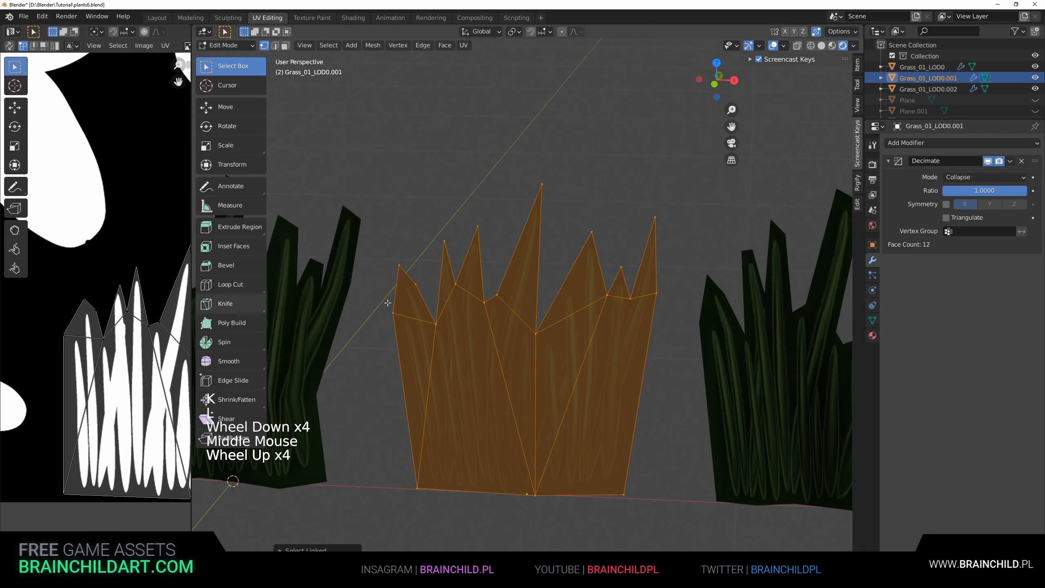
left_click(416, 284)
key("g")
key("g")
left_click(444, 303)
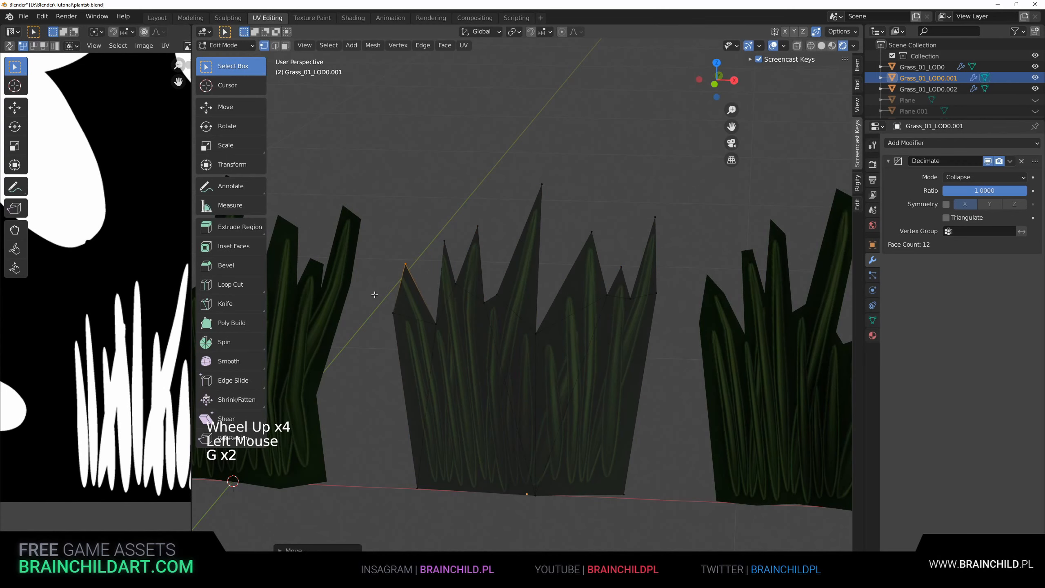
Step: Reposition the leftmost blade's tip and outer side vertex in the UV layout to fit the alpha shape
middle_click_drag(515, 296, 615, 293)
key("a")
key("a")
key("a")
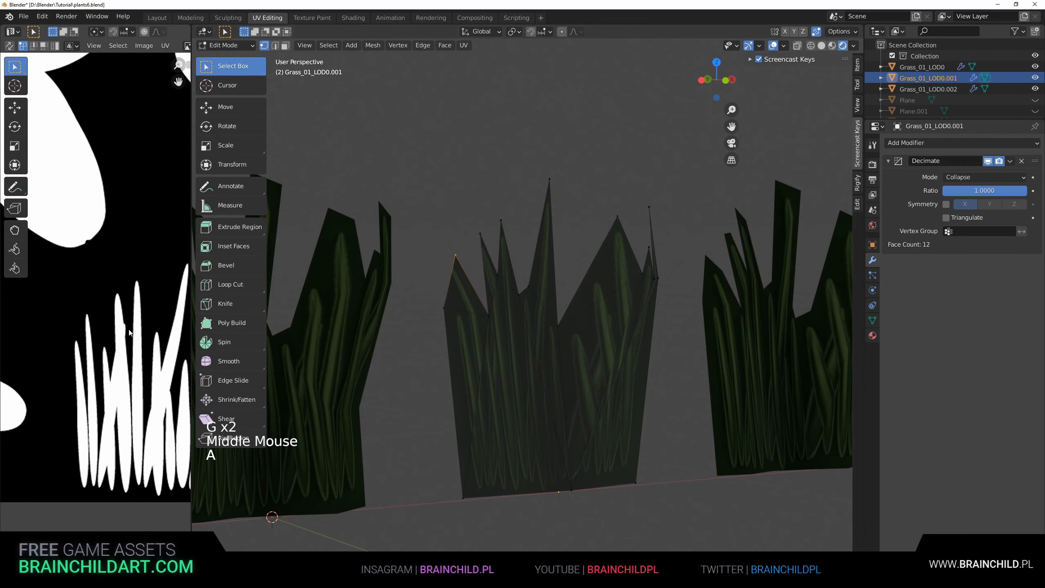
key("a")
left_click(89, 303)
key("g")
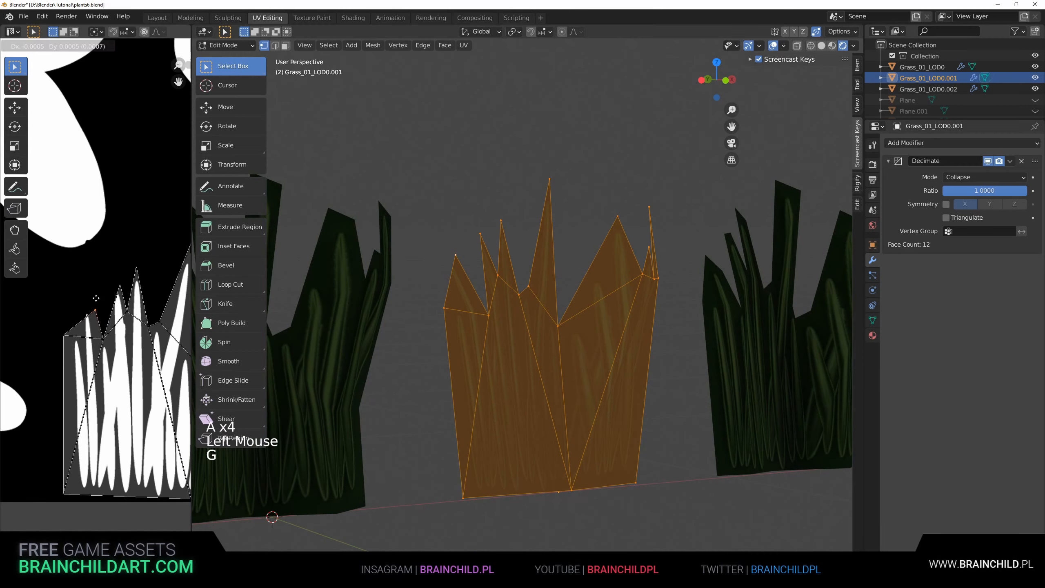
left_click(67, 331)
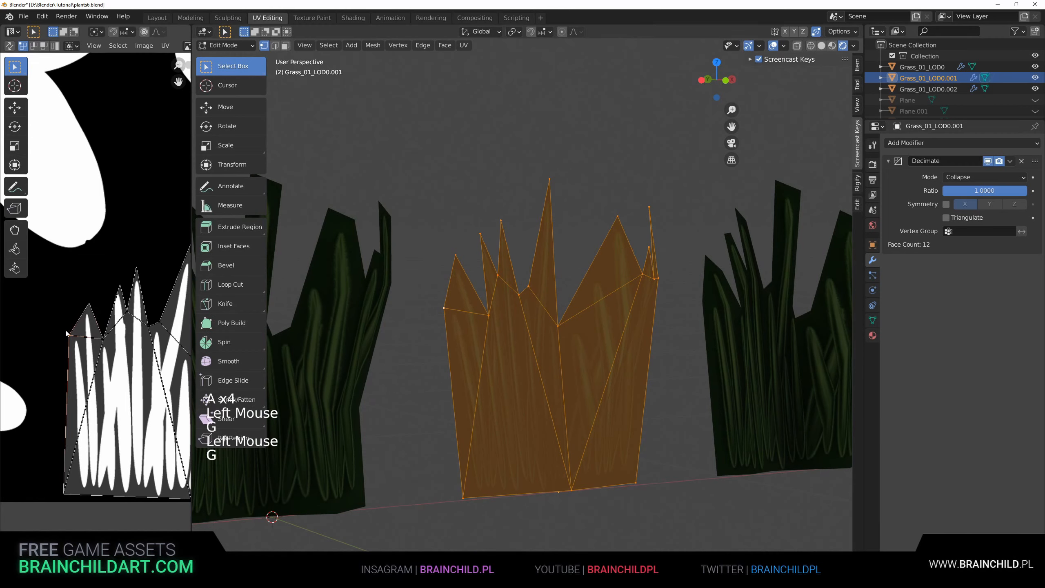
Step: Reposition the tips of the second blade from the left and the second from the right in the UV layout to fit the alpha shapes
middle_click_drag(120, 325, 62, 327)
left_click(62, 287)
key("g")
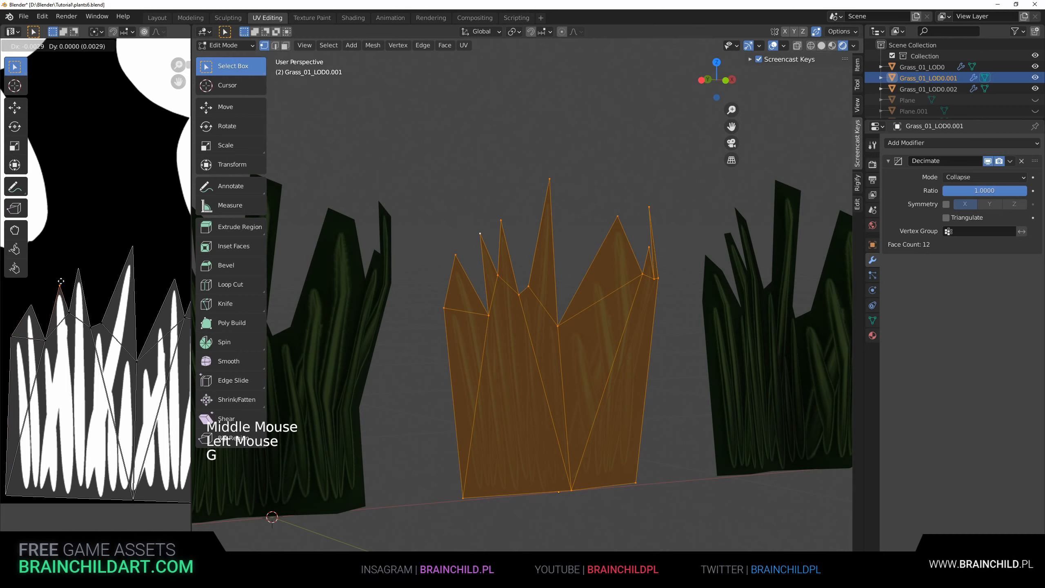
left_click(60, 280)
middle_click_drag(138, 303, 58, 304)
left_click(117, 306)
key("g")
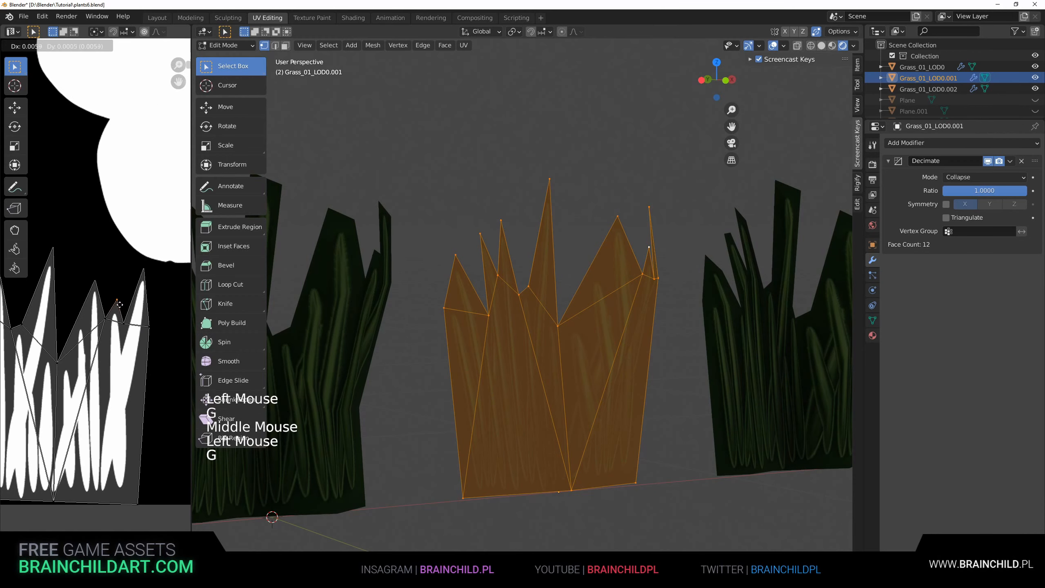
left_click(121, 310)
key("Tab")
Step: Switch mesh editing to the unreduced grass copy, Grass_01_LOD0.002
scroll(551, 313, "down", 2)
middle_click_drag(552, 314, 511, 319)
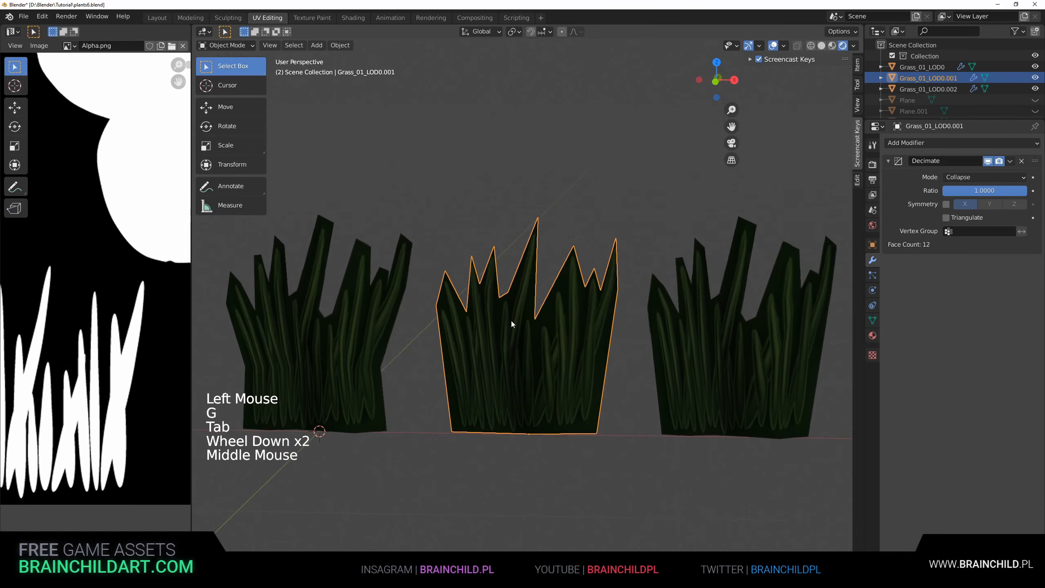
scroll(512, 319, "down", 3)
left_click(598, 268)
scroll(626, 339, "down", 1)
left_click(626, 339)
middle_click_drag(627, 339, 576, 322, "shift")
scroll(527, 333, "up", 2)
key("Tab")
scroll(528, 334, "up", 1)
scroll(576, 322, "up", 1)
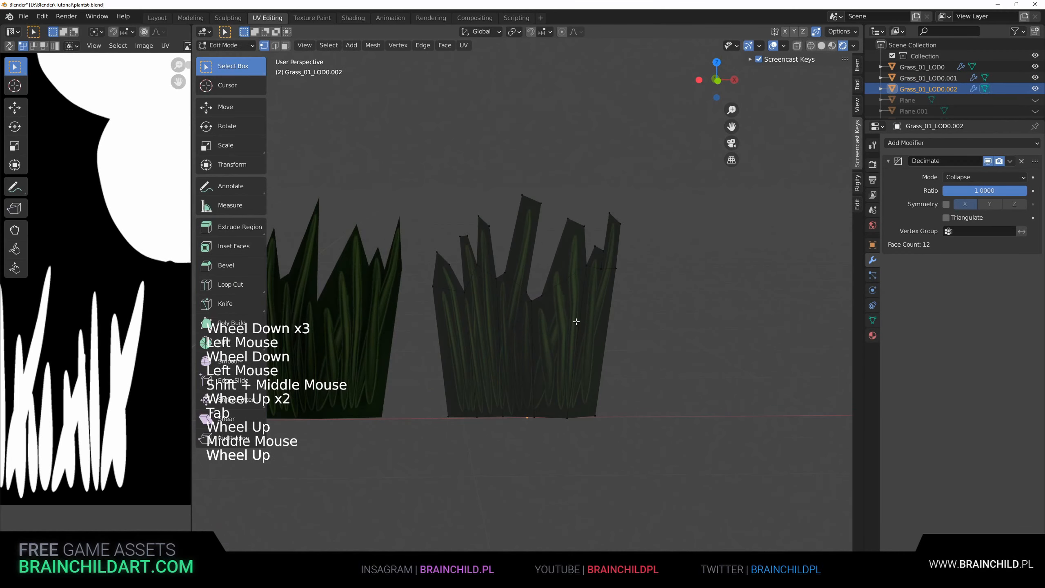
Step: Delete all vertices of Grass_01_LOD0.002 above its bottom edge
left_click(505, 399)
key("b")
left_click_drag(428, 181, 626, 313)
key("Delete")
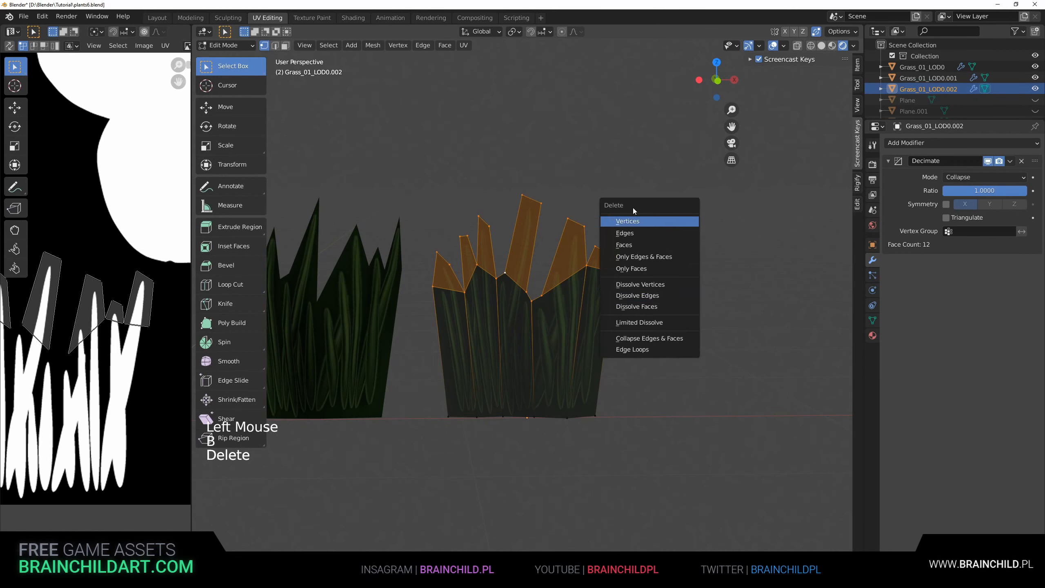
left_click(634, 221)
Step: Slide the extra intermediate vertices along the bottom edge onto their neighbours, leaving two end vertices and one in the middle
middle_click_drag(633, 221, 525, 289, "shift")
left_click(509, 373)
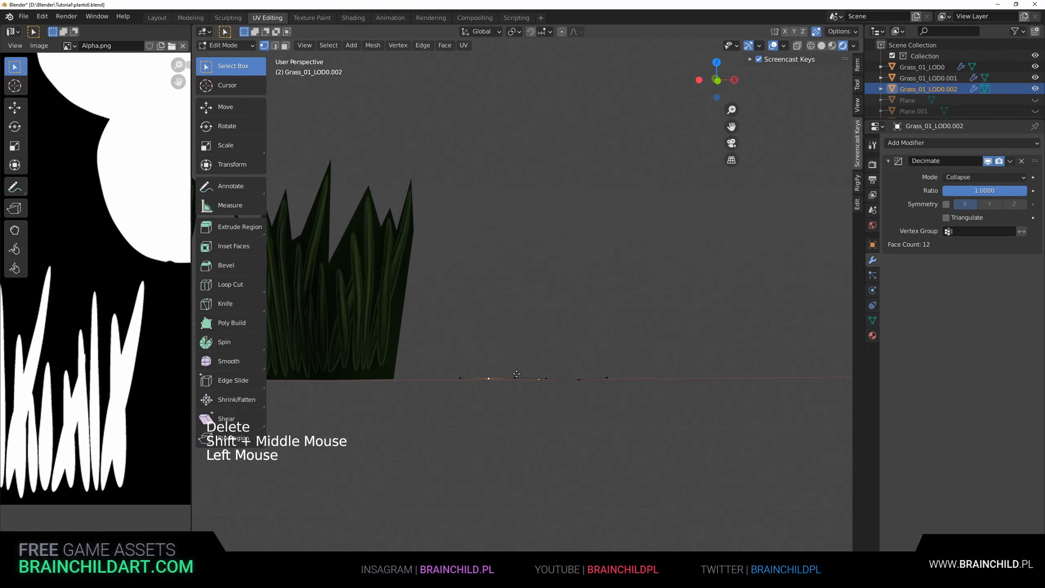
key("g")
key("g")
left_click(592, 377)
key("g")
key("g")
left_click(755, 377)
left_click(581, 380)
key("g")
key("g")
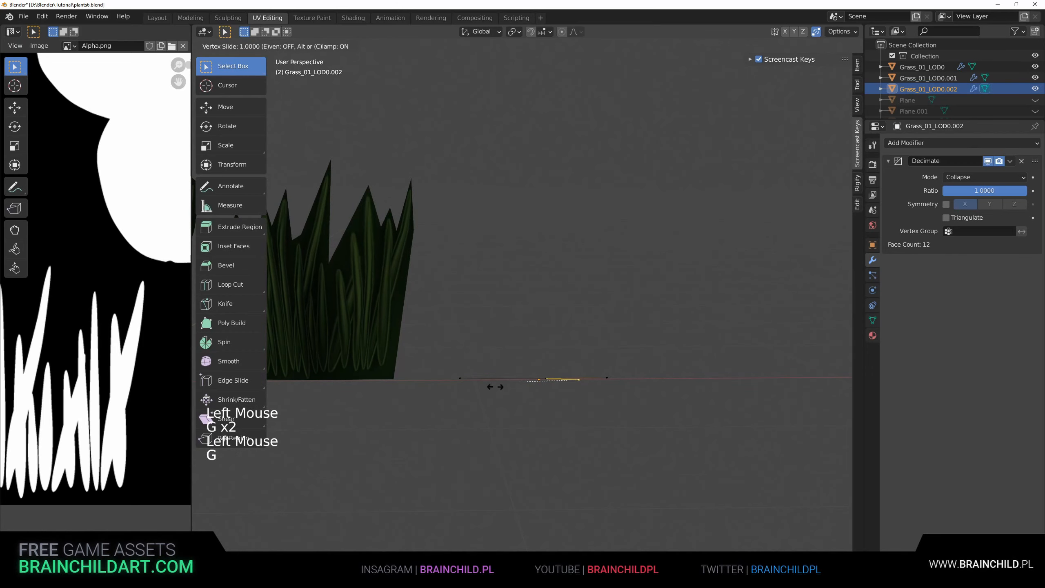
left_click(539, 381)
Step: Extrude the whole bottom edge upward twice to form a tall lower row and a shorter upper row of faces
key("a")
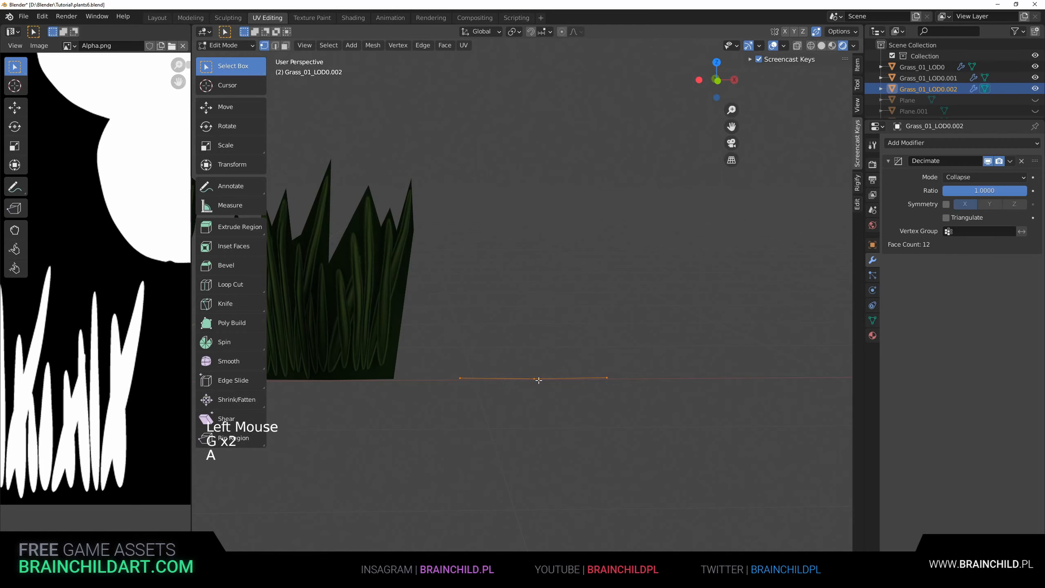
key("e")
key("g")
key("e")
key("g")
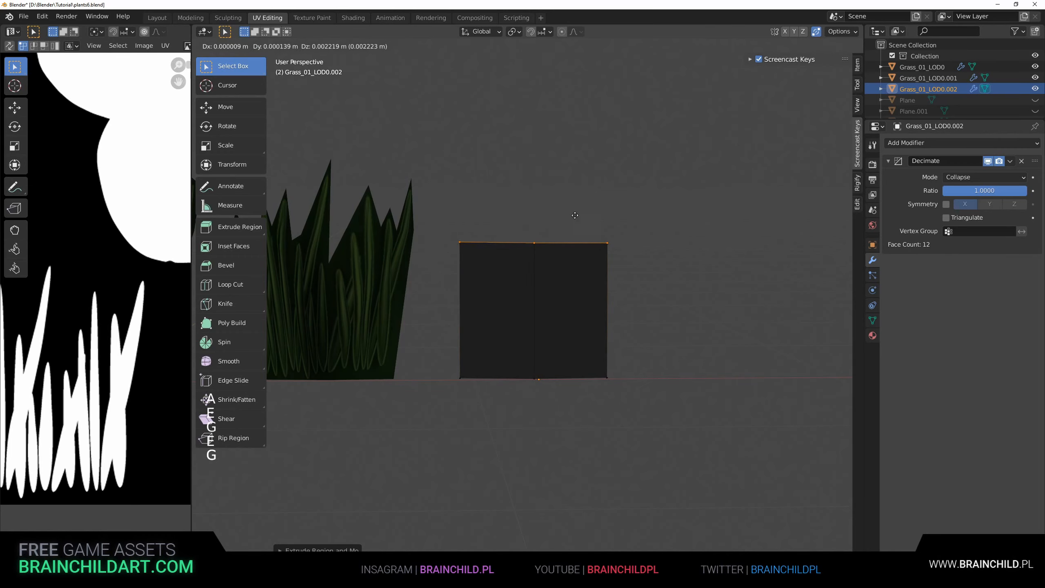
left_click(576, 158)
Step: Try to slide the upper row's corner vertices to form a pointed top
left_click(607, 186)
key("g")
key("g")
left_click(490, 181)
left_click(440, 171)
key("g")
key("g")
key("g")
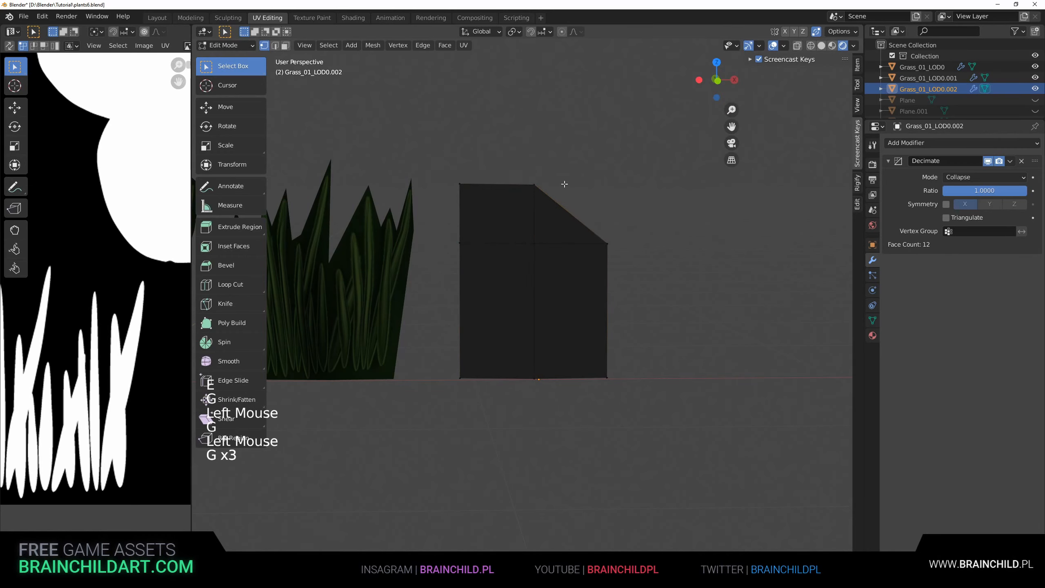
key("ctrl+z")
key("ctrl+z")
Step: Merge the three top vertices into a single vertex at the middle
left_click(607, 185)
left_click(460, 181, "shift")
left_click(535, 185, "shift")
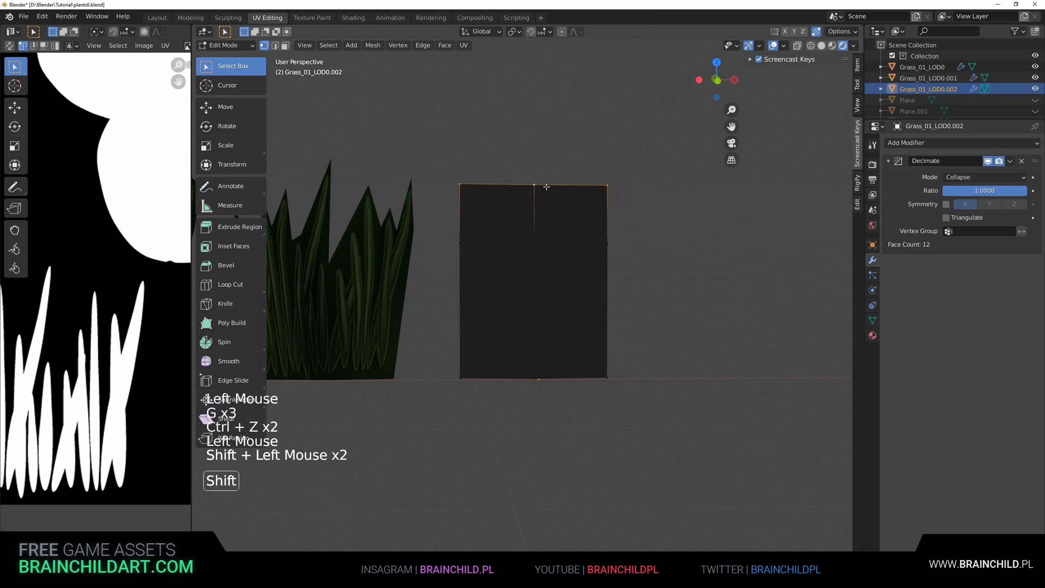
key("m")
left_click(544, 205)
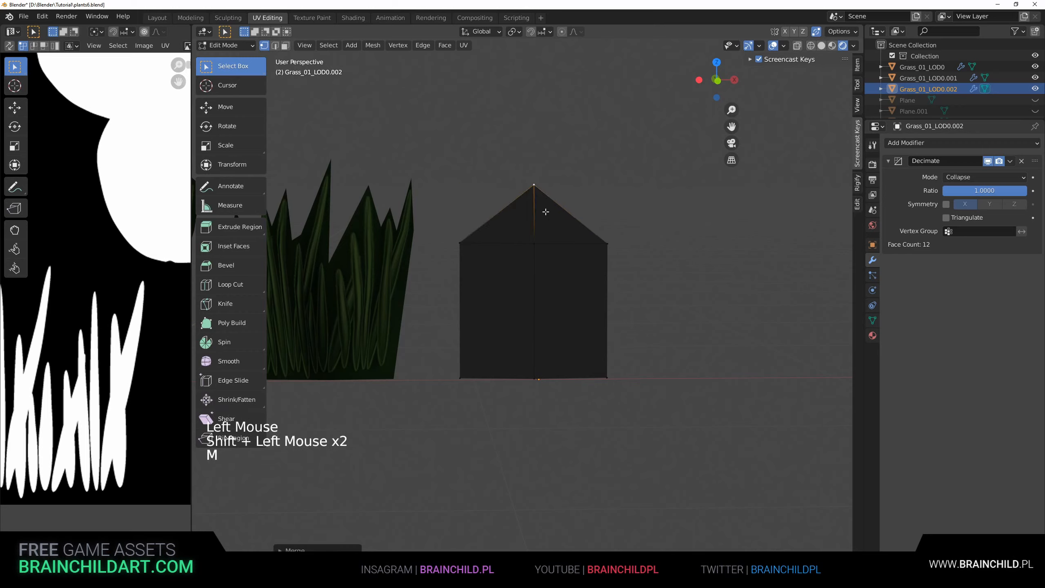
Step: Select the whole mesh and project its UVs from the front orthographic view
left_click(531, 244)
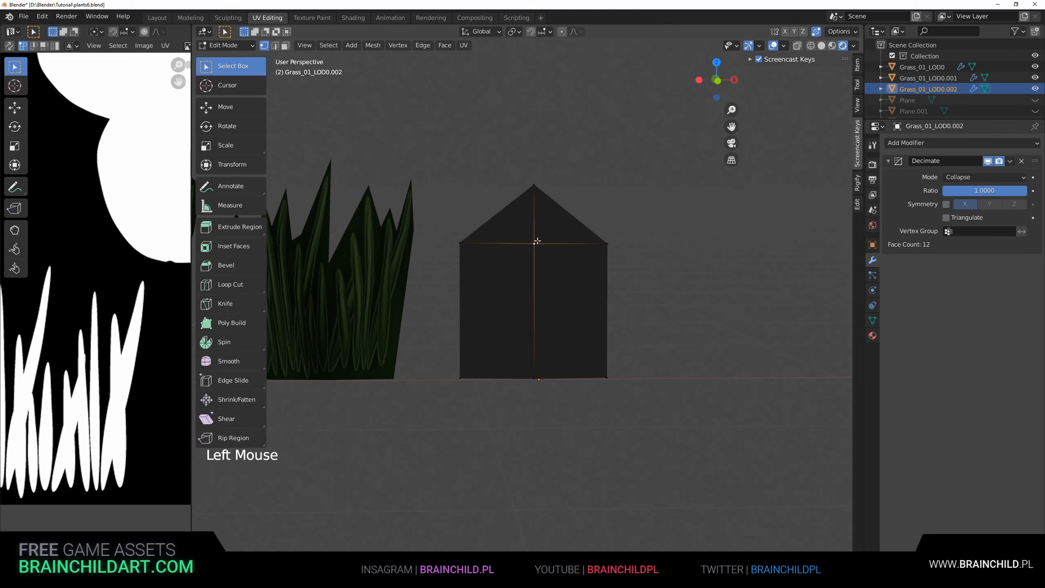
key("a")
scroll(116, 329, "down", 8)
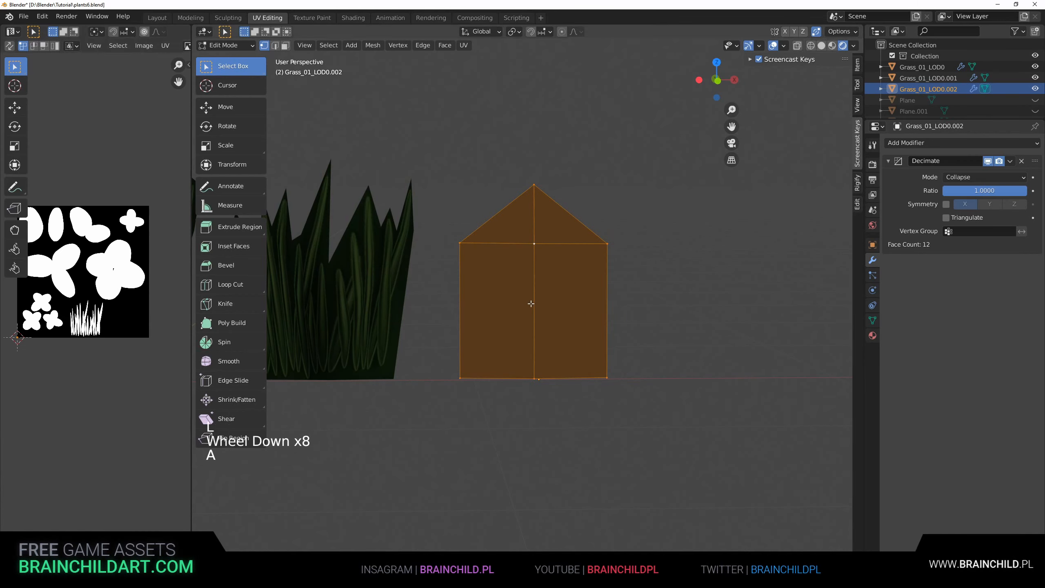
middle_click_drag(564, 295, 500, 314, "alt")
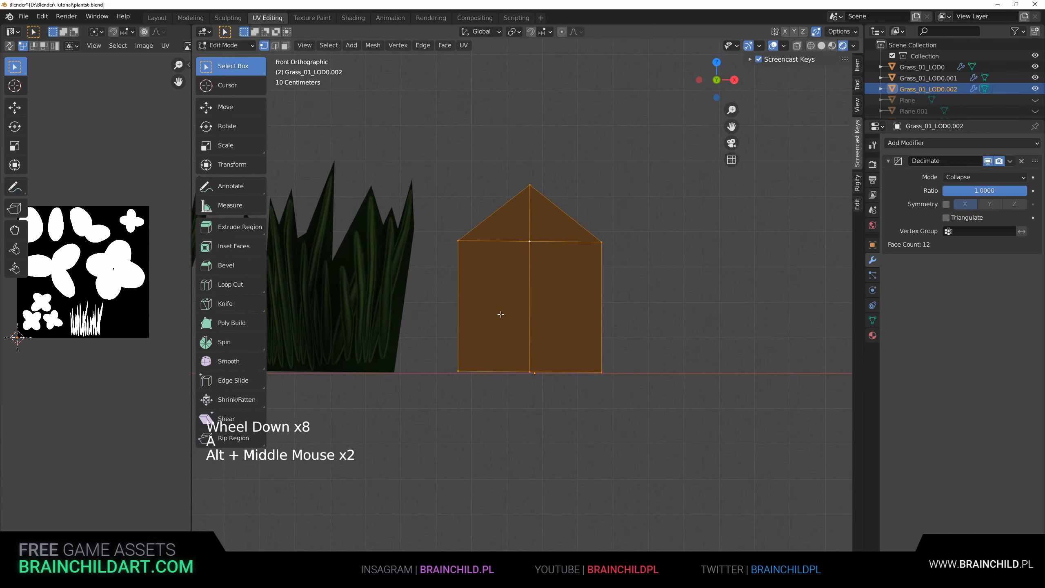
left_click(729, 80)
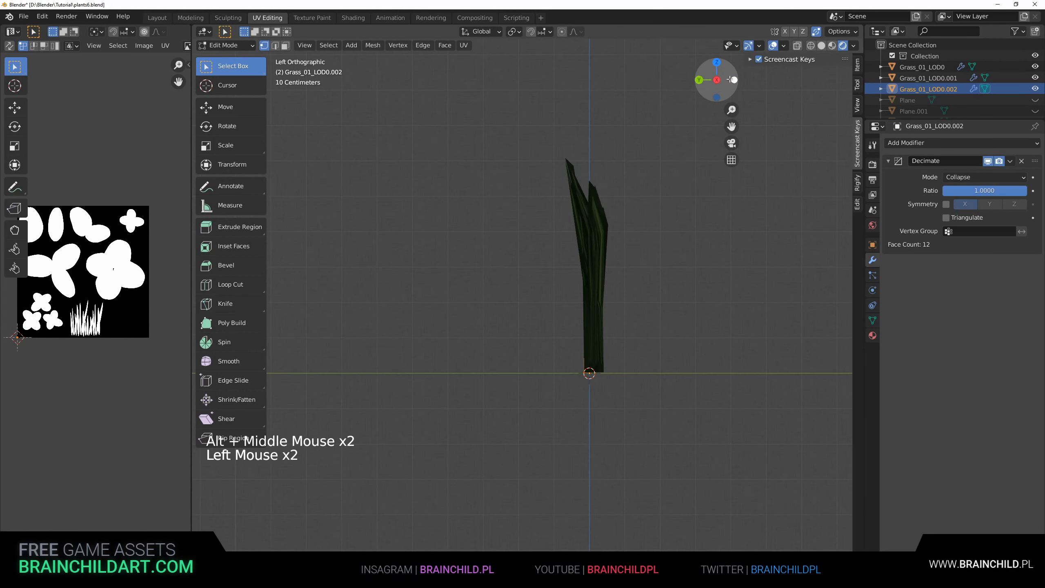
left_click(734, 80)
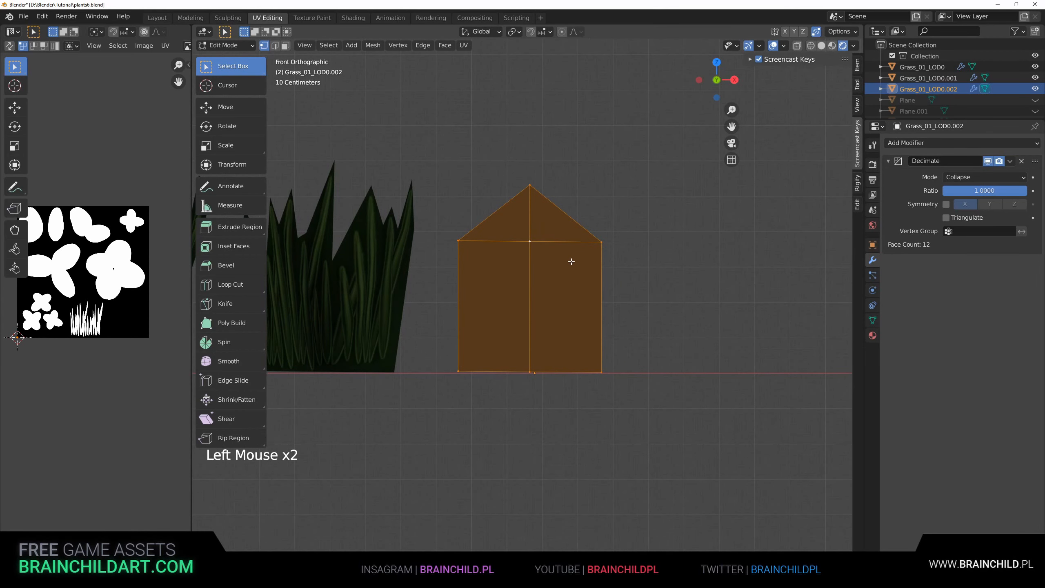
key("u")
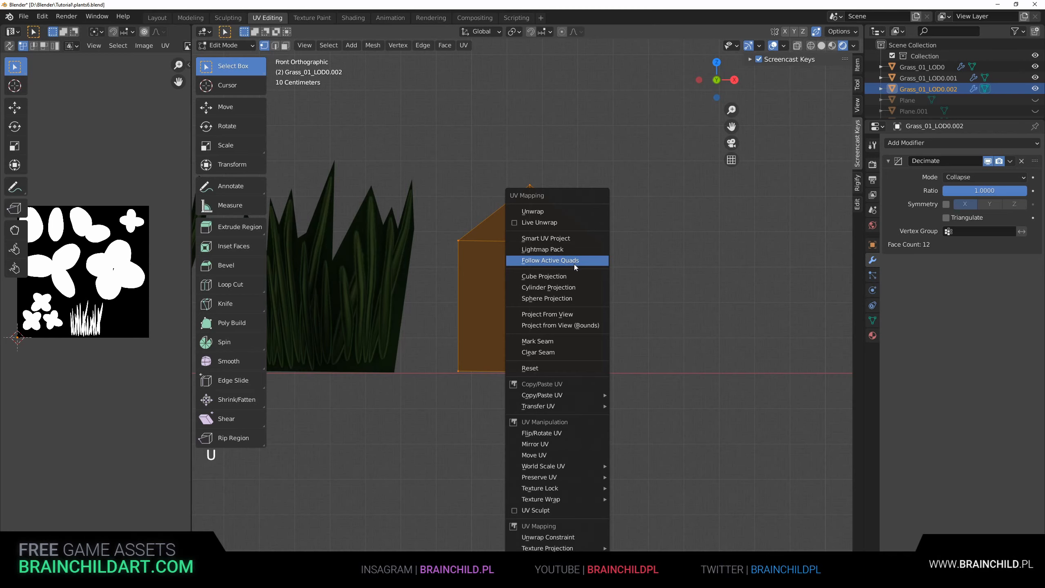
key("u")
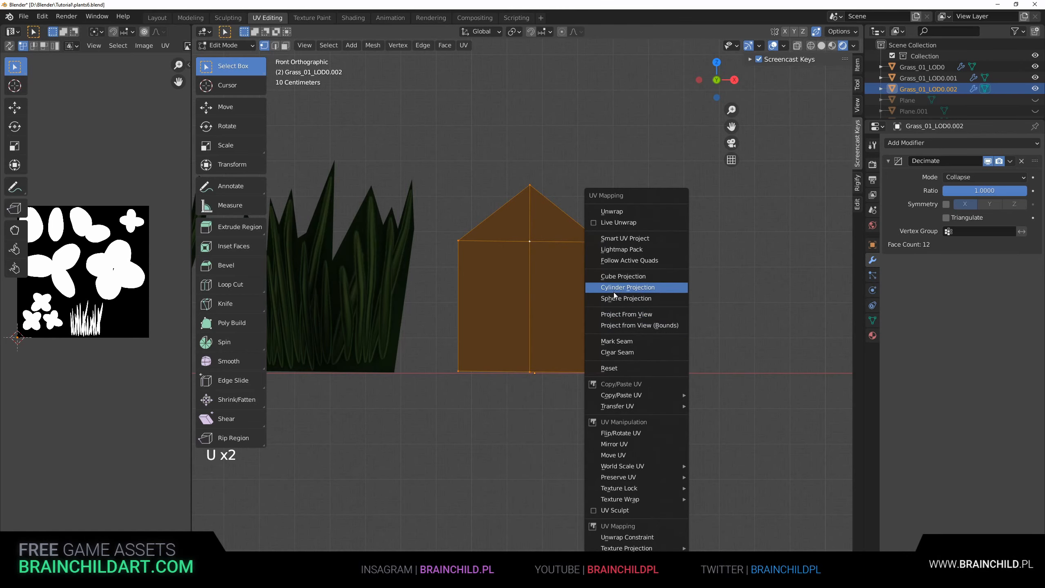
left_click(625, 314)
Step: Move the projected UVs over the grass alpha shape and scale them up to enclose the blades' full width
middle_click_drag(584, 305, 593, 345, "shift")
scroll(592, 345, "up", 2)
key("g")
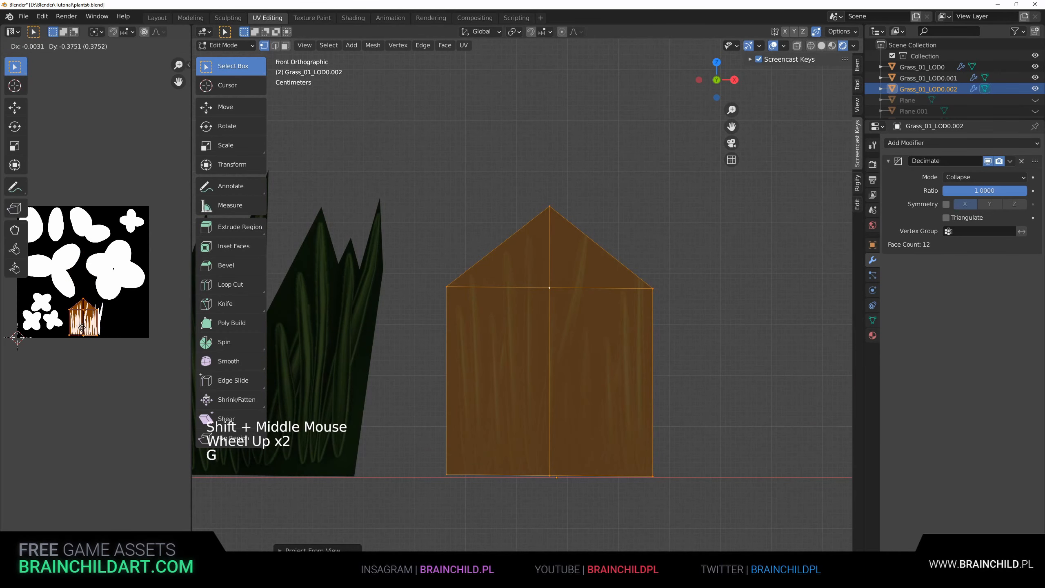
left_click(83, 332)
scroll(116, 395, "up", 6)
middle_click_drag(116, 395, 145, 358)
scroll(145, 358, "down", 1)
key("g")
left_click(154, 342)
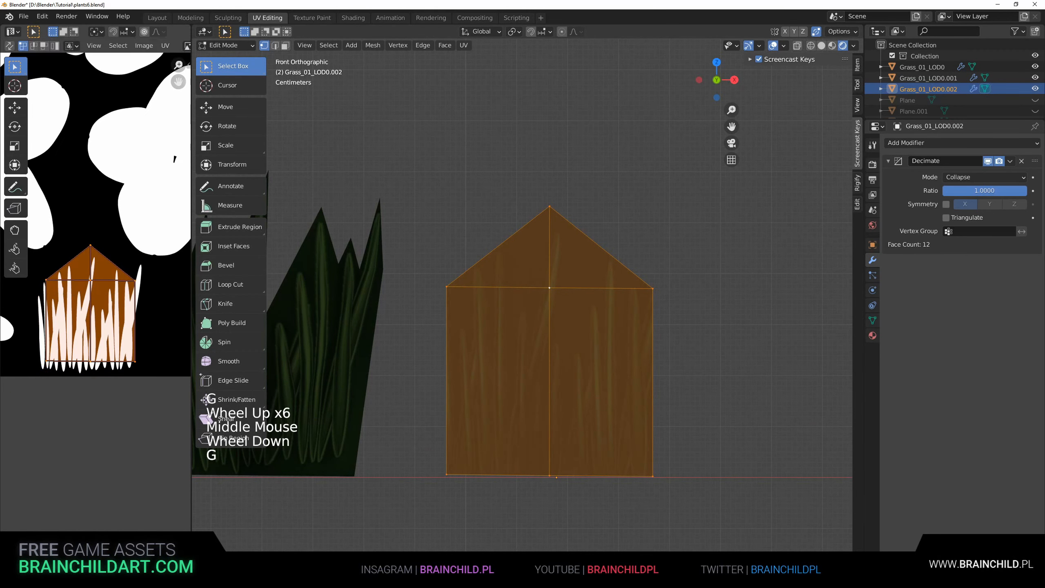
key("s")
left_click(138, 371)
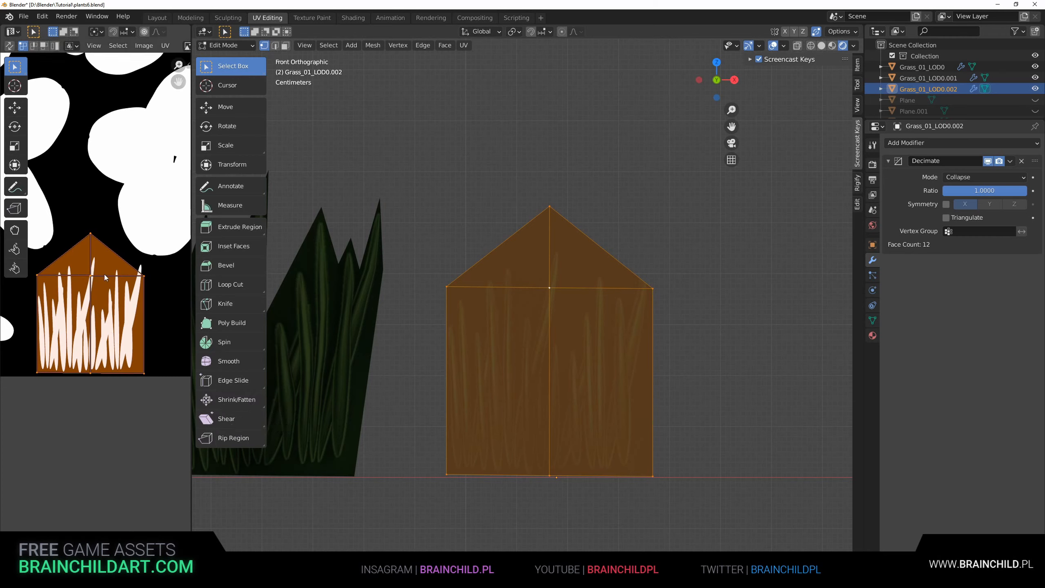
Step: Try raising the upper UV vertices vertically above the grass alpha shape
left_click(167, 222)
key("b")
left_click_drag(165, 221, 26, 287)
key("g")
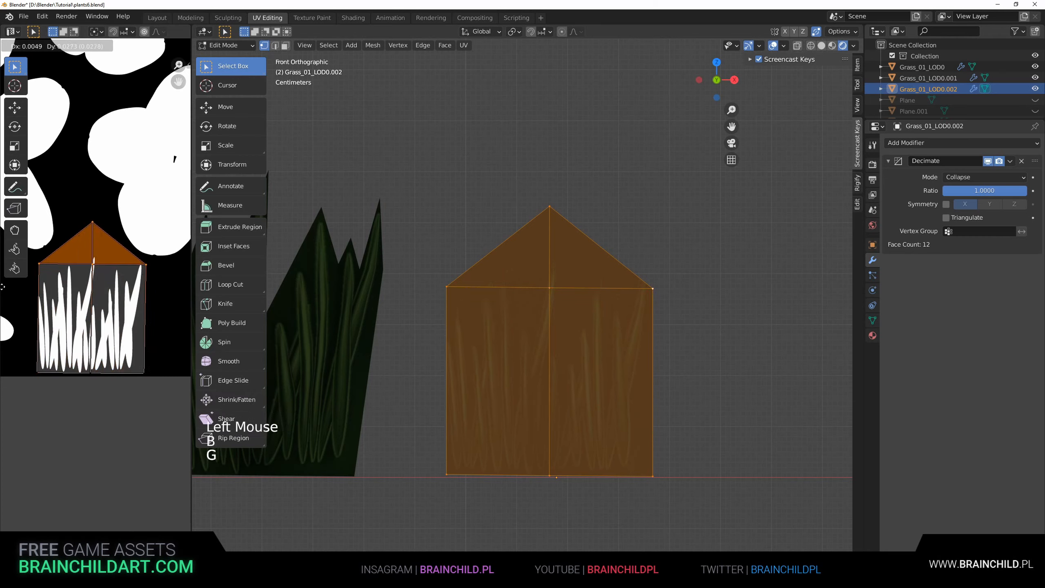
key("g")
key("g")
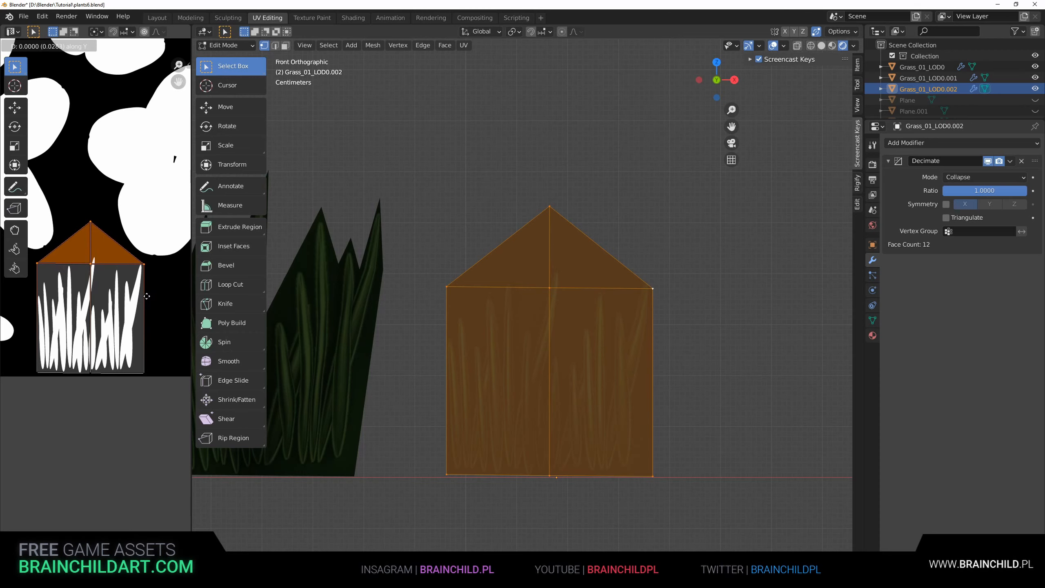
Step: Try lowering the left upper UV vertex and the central UV vertex individually
left_click(37, 265)
key("g")
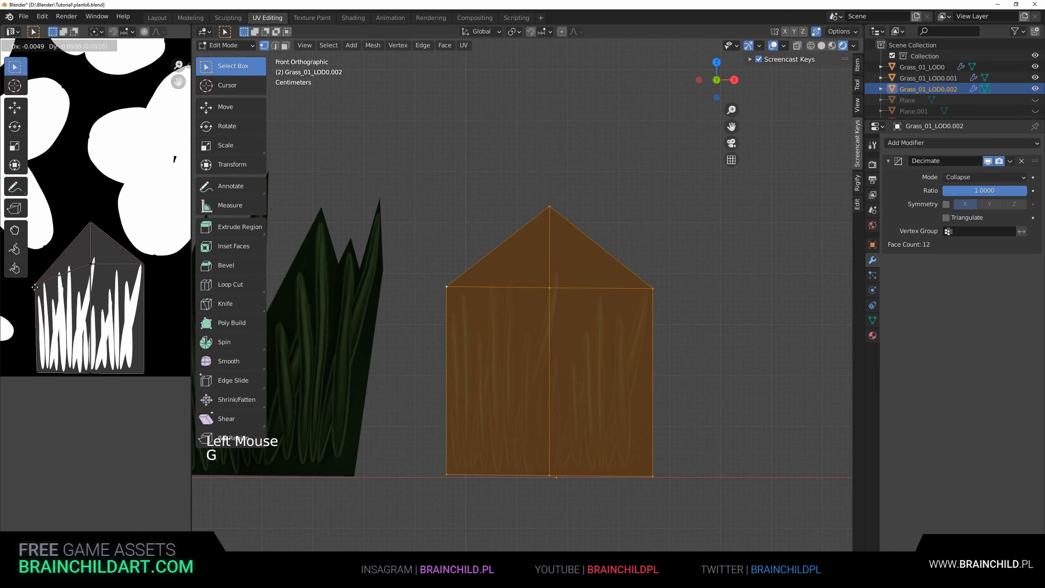
right_click(36, 288)
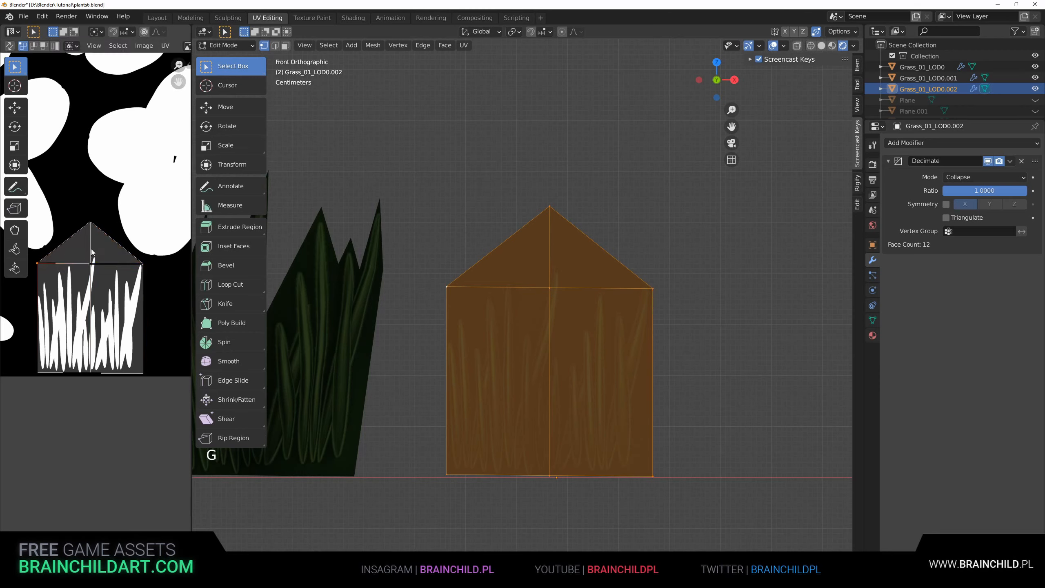
key("g")
left_click(87, 258)
key("g")
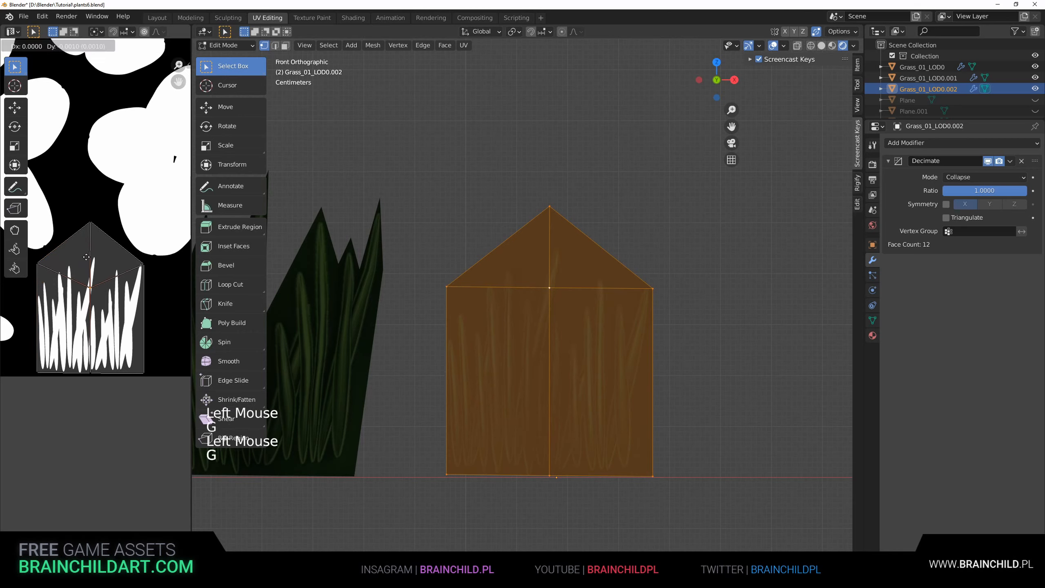
Step: Undo the recent moves of individual and grouped UV vertices
key("ctrl+z")
key("ctrl+z")
key("ctrl+z")
key("ctrl+z")
key("ctrl+z")
key("ctrl+z")
key("ctrl+z")
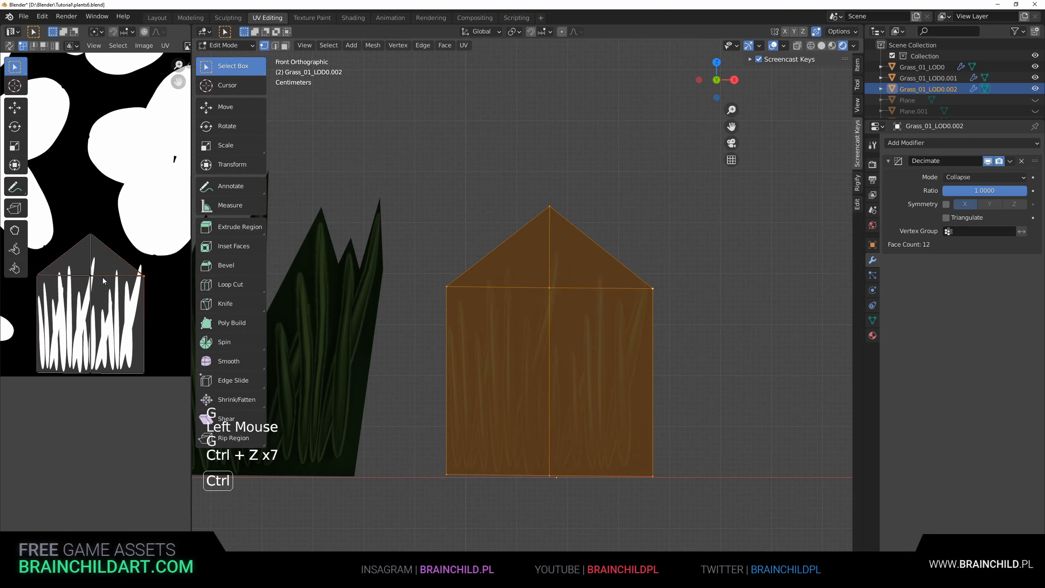
Step: Lower the mesh's left corner, apex and central vertices to follow the grass outline more closely
left_click(446, 287)
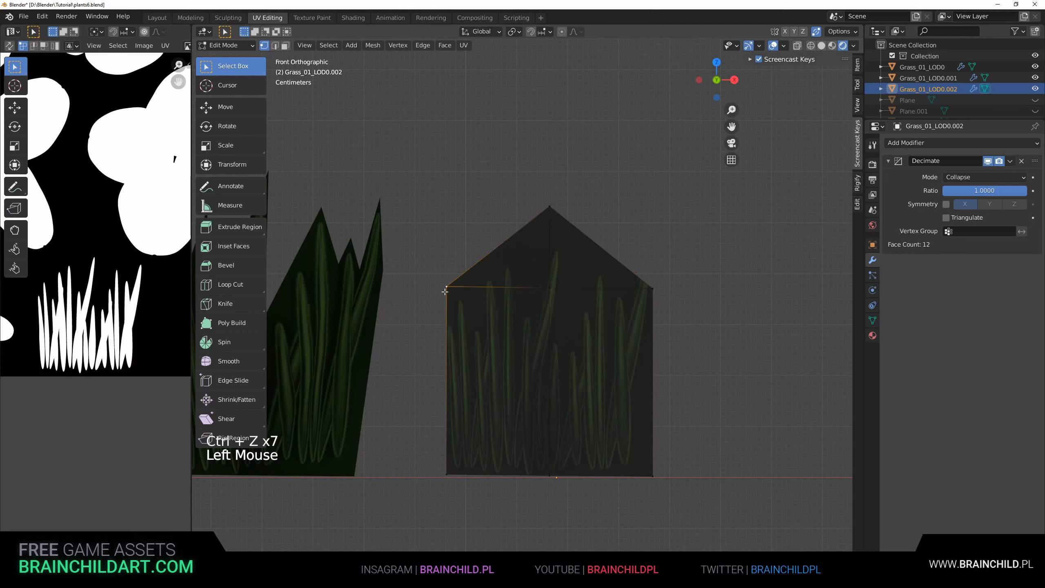
key("g")
left_click(541, 245)
left_click(550, 287)
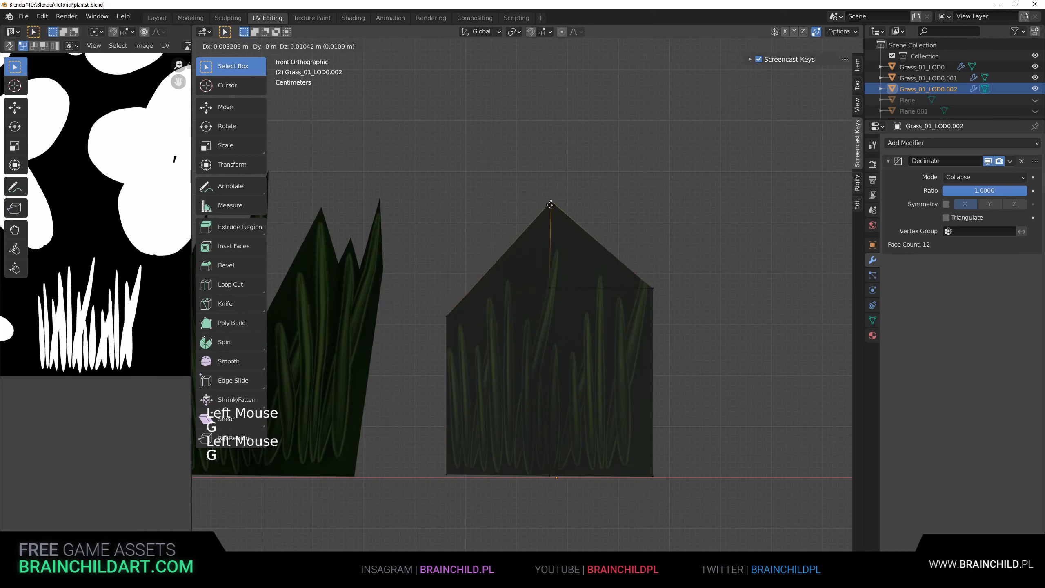
key("g")
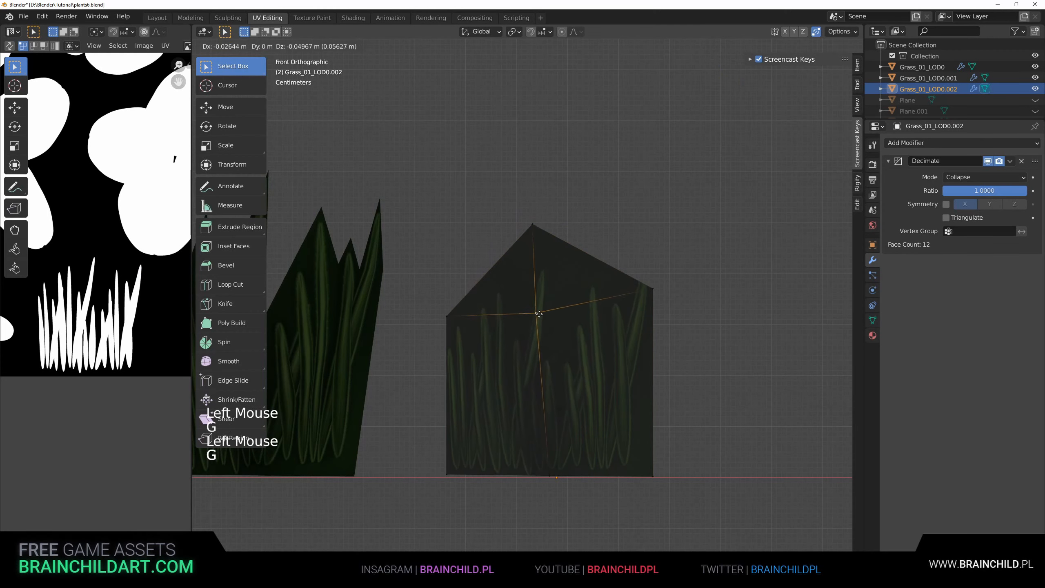
left_click(539, 313)
Step: Slide the central vertex onto the upper right corner and the bottom middle vertex onto the bottom right corner
left_click(722, 331)
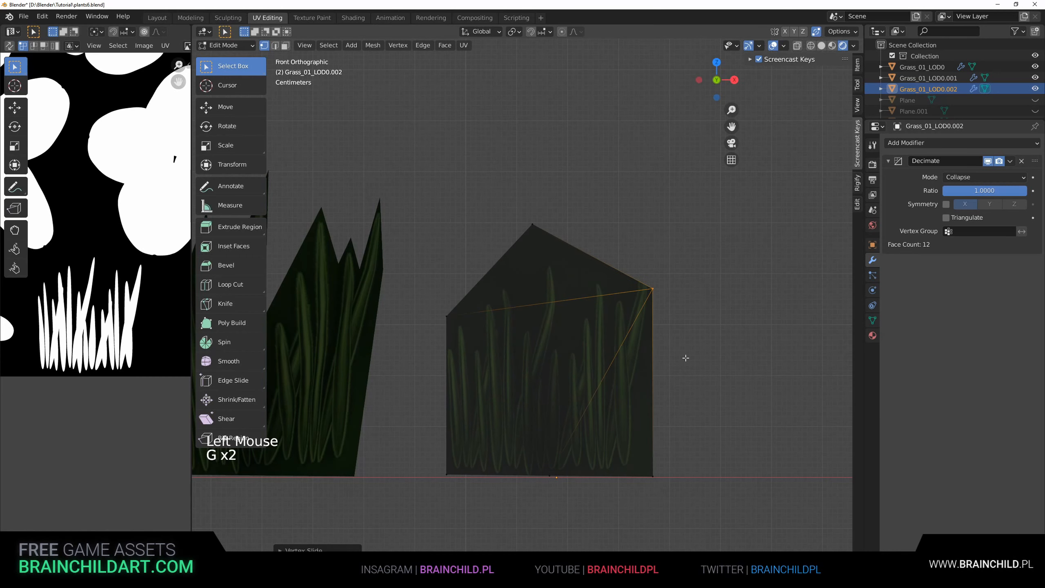
left_click(563, 480)
key("g")
key("g")
left_click(751, 477)
Step: Select the linked mesh and project the reshaped mesh's UVs from view
left_click(649, 285)
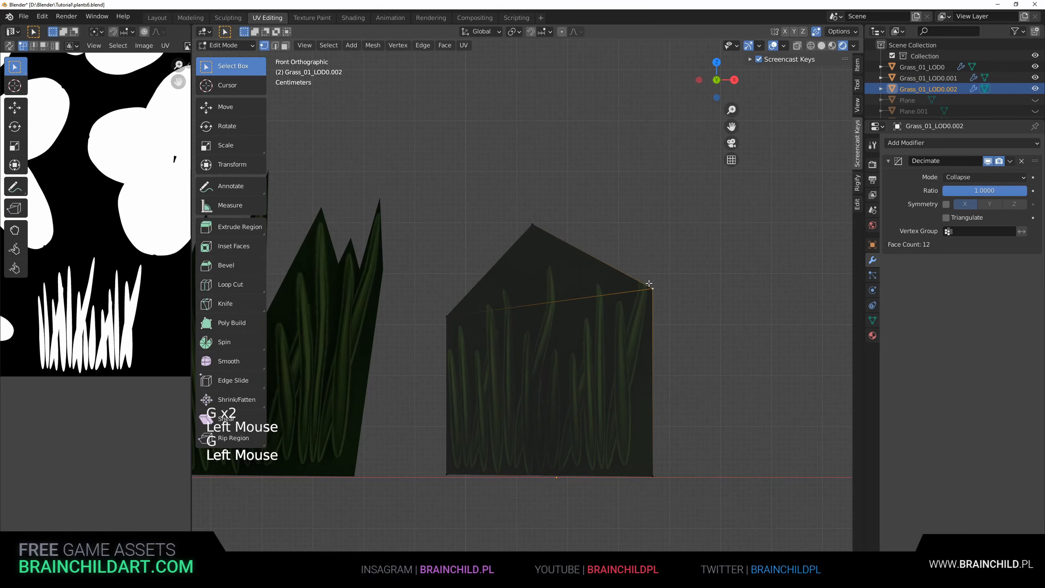
key("l")
key("u")
left_click(625, 249)
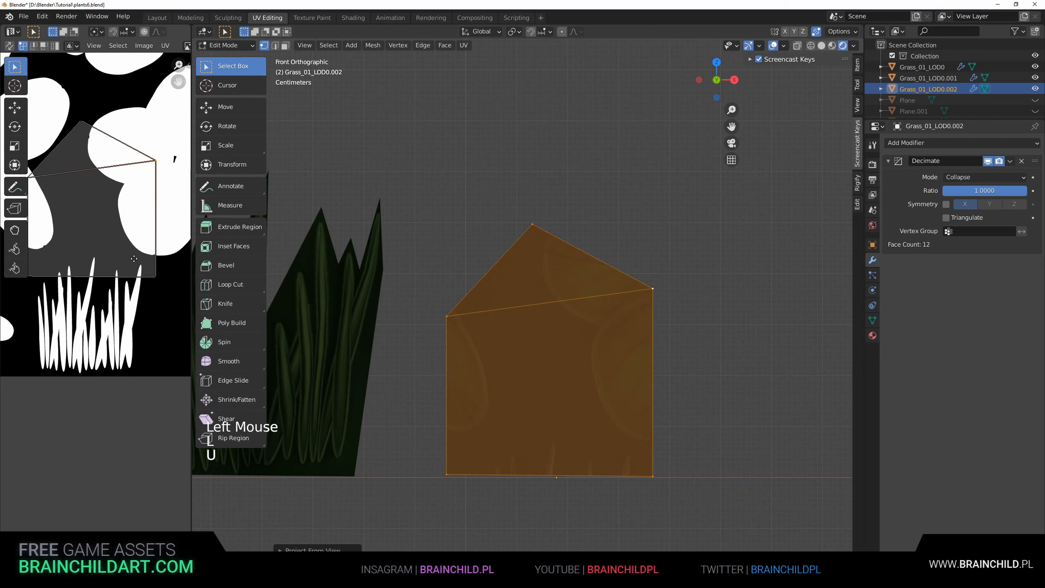
Step: Move the whole UV island down onto the grass silhouette in the alpha texture and scale it to roughly the same size
key("g")
right_click(132, 277)
key("a")
key("g")
left_click(133, 440)
key("s")
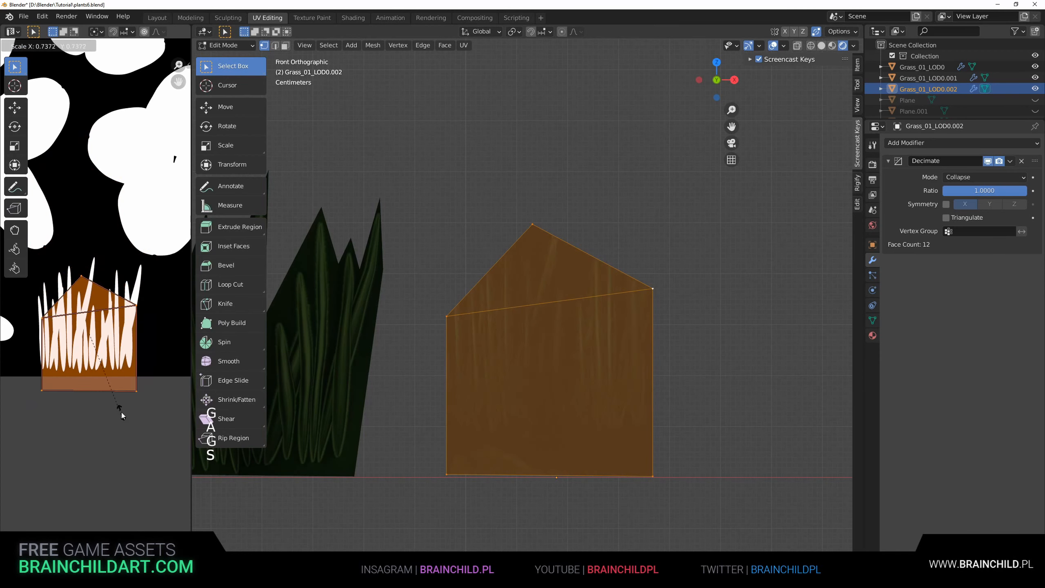
left_click(121, 412)
key("g")
left_click(122, 386)
key("s")
left_click(133, 415)
Step: Fine-tune the UV island's position and scale until it closely encloses all the grass blades
key("g")
left_click(133, 406)
key("s")
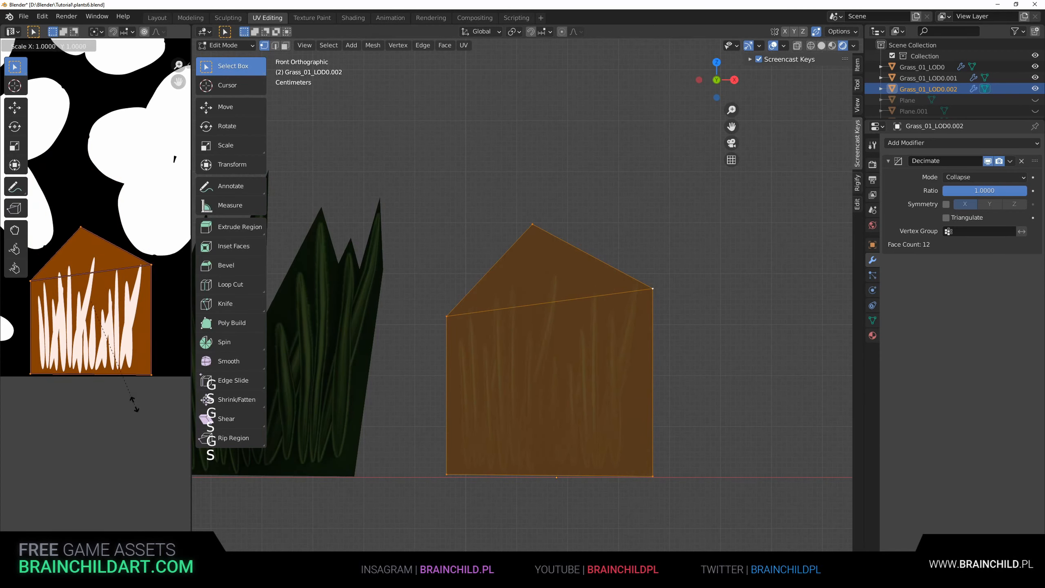
left_click(131, 401)
key("g")
left_click(134, 401)
key("s")
left_click(129, 399)
key("g")
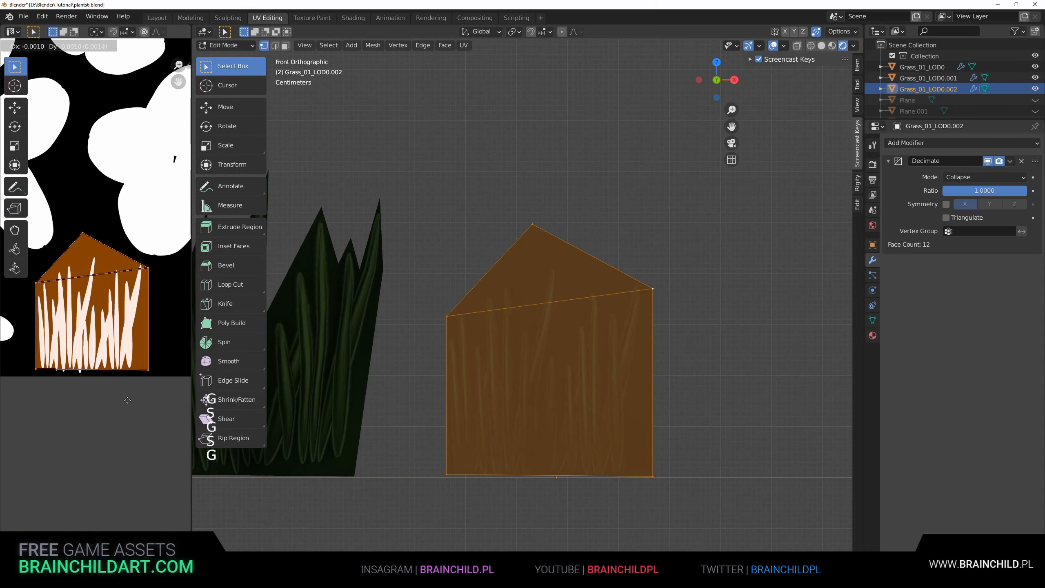
left_click(127, 404)
Step: Raise the UV island's upper right corner, lower its apex and pull its bottom right corner inward to hug the blades
left_click(149, 268)
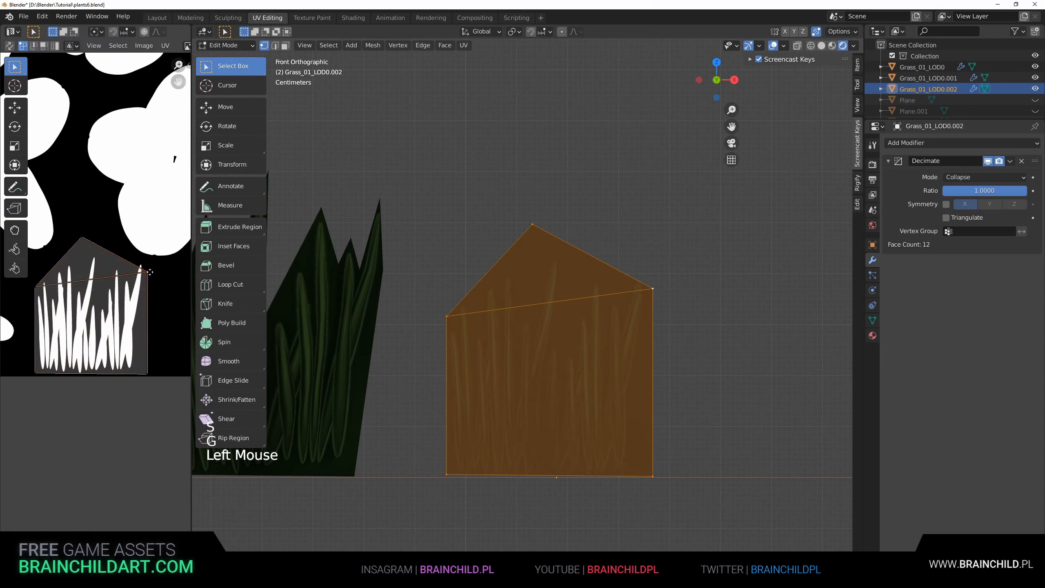
key("g")
left_click(149, 265)
left_click(84, 251)
key("g")
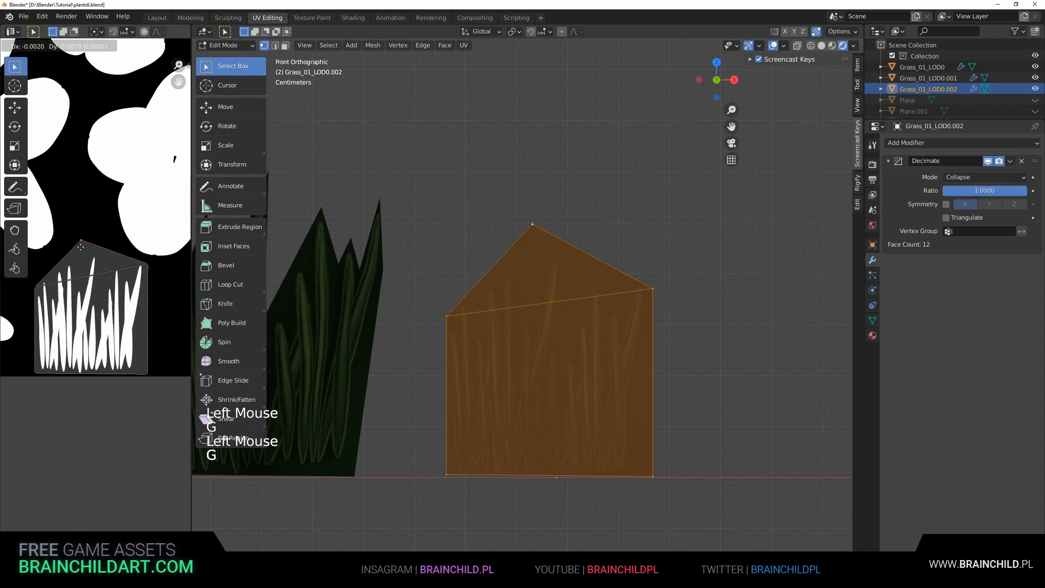
left_click(86, 252)
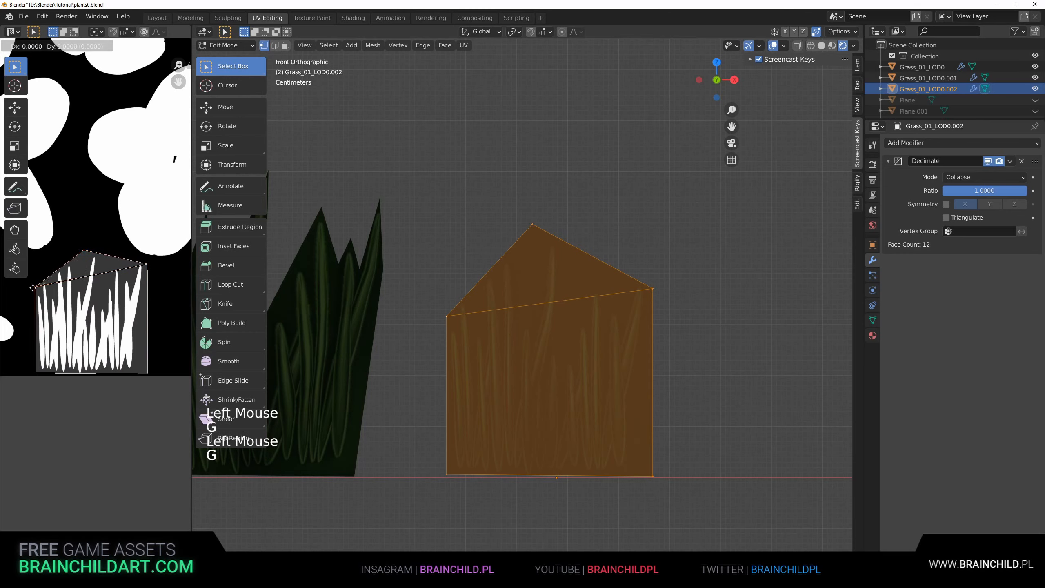
left_click(147, 374)
key("g")
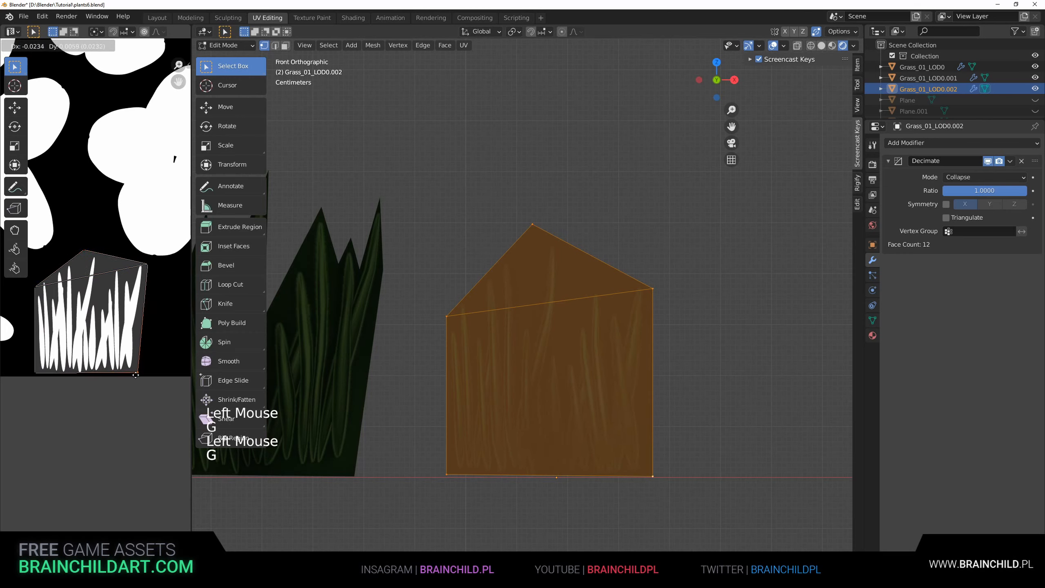
left_click(137, 374)
Step: Move the mesh's bottom right vertex inward along X, lower its apex and nudge its upper right vertex inward to match the UVs
left_click(652, 476)
key("g")
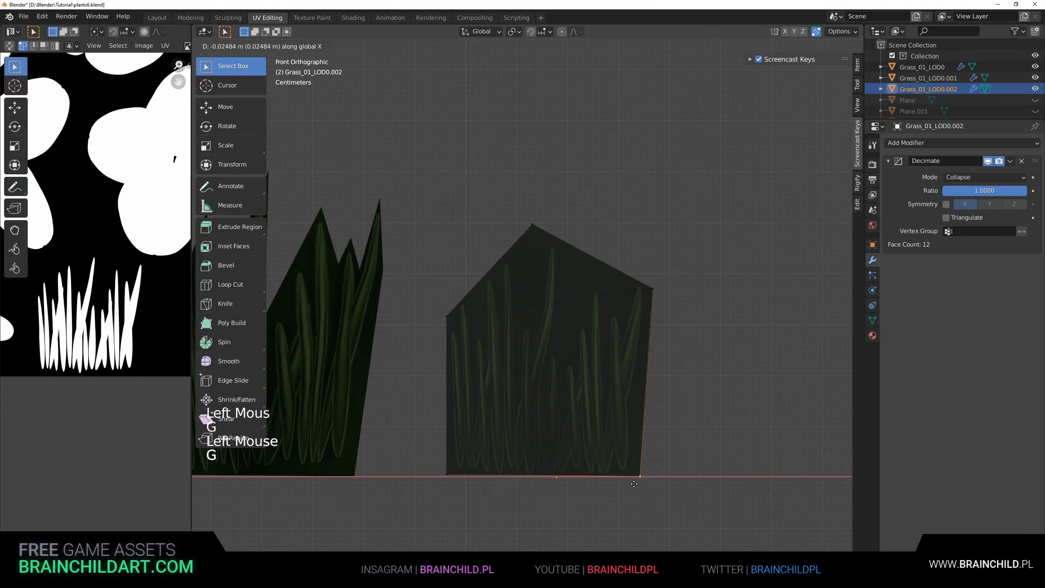
left_click(631, 485)
left_click(530, 223)
key("g")
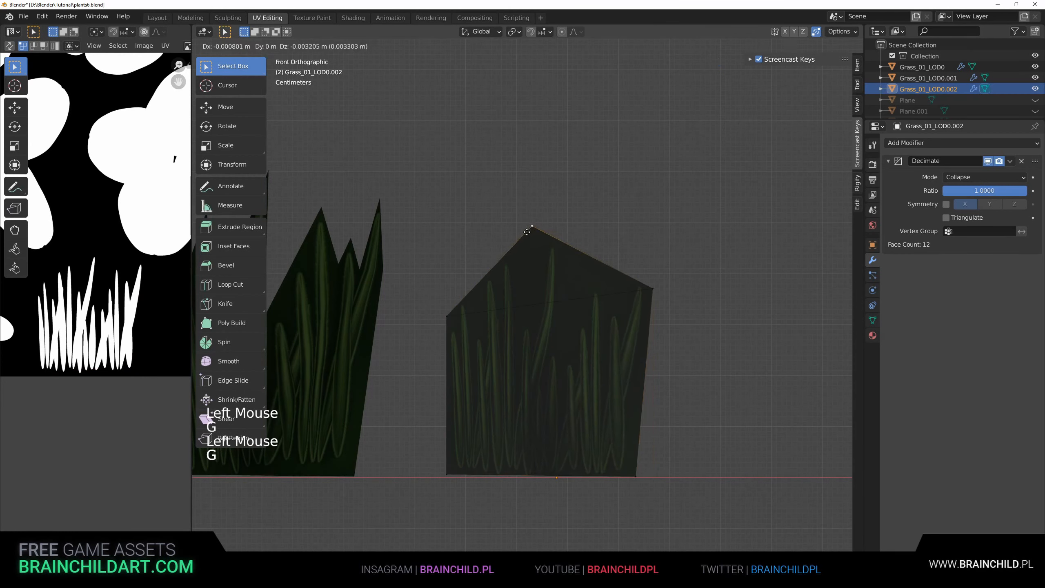
left_click(533, 245)
left_click(652, 288)
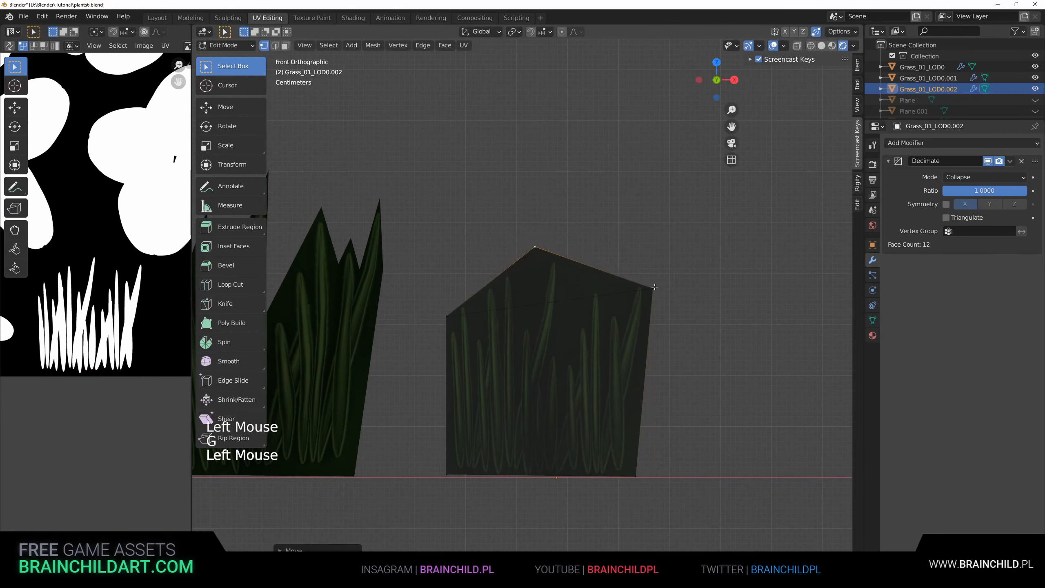
key("g")
left_click(645, 292)
scroll(645, 292, "down", 1)
key("Tab")
scroll(646, 397, "down", 3)
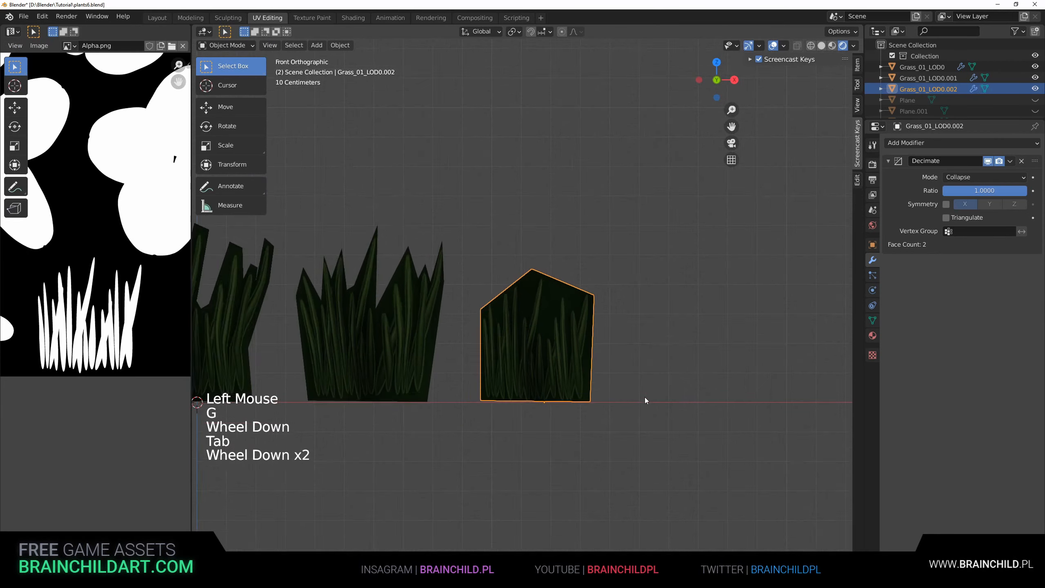
Step: Enlarge the pentagonal grass mesh to match its neighbours, shift it beside them and apply the object transform
scroll(608, 376, "up", 2)
key("Tab")
key("Tab")
scroll(635, 336, "down", 4)
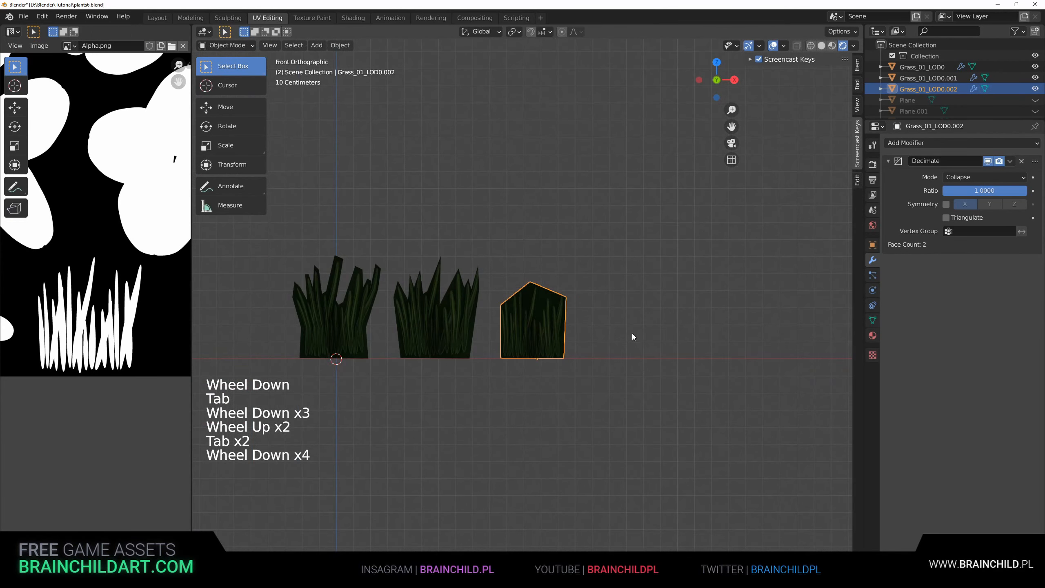
scroll(623, 334, "up", 1)
key("s")
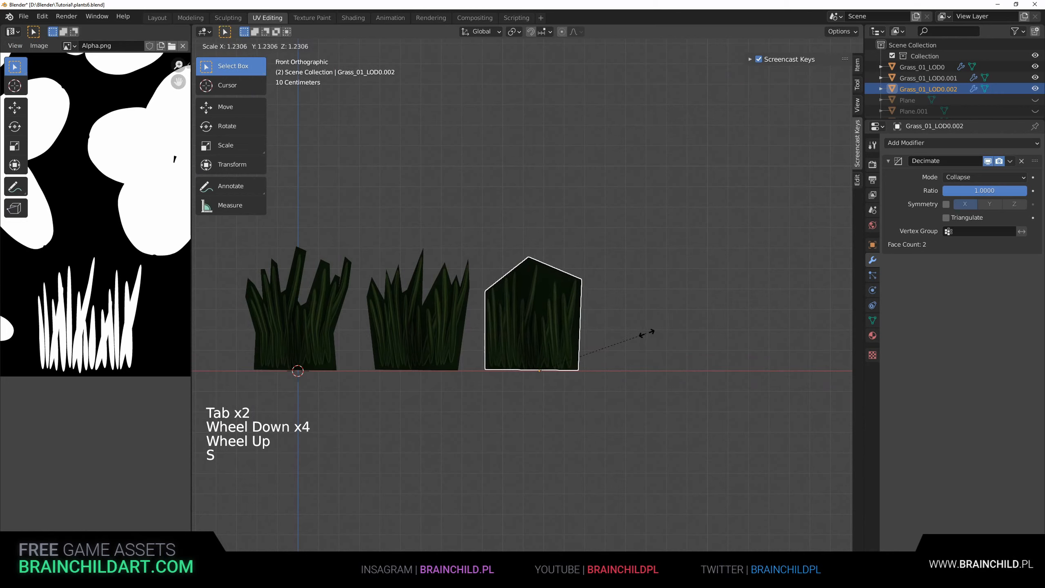
key("g")
left_click(667, 337)
key("s")
left_click(667, 340)
key("s")
key("ctrl+a")
left_click(637, 389)
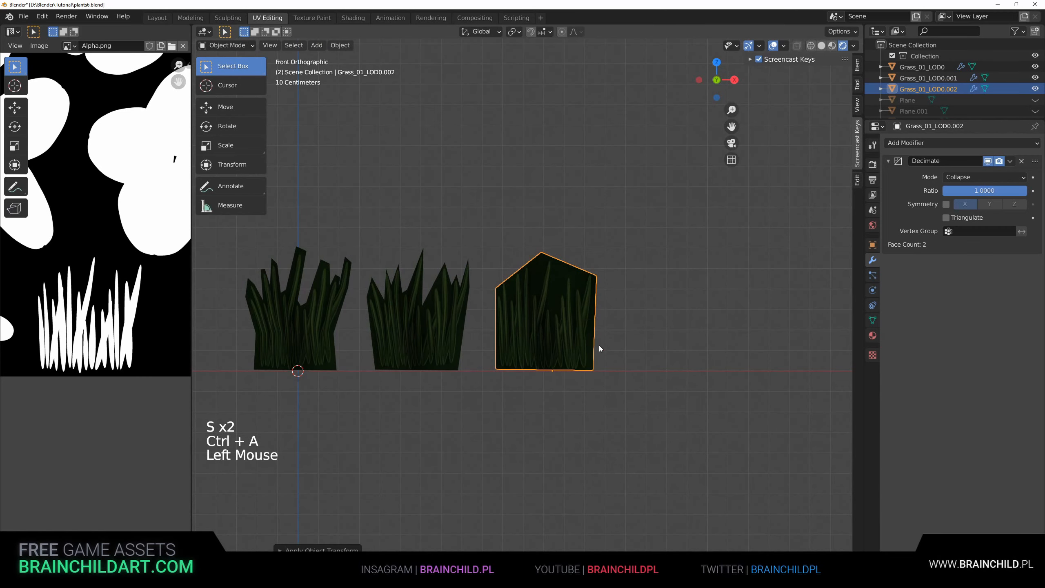
Step: Select all three grass meshes and compare their wireframes in Edit Mode
left_click(415, 321)
left_click(307, 317)
left_click(388, 328, "shift")
left_click(499, 333, "shift")
key("Tab")
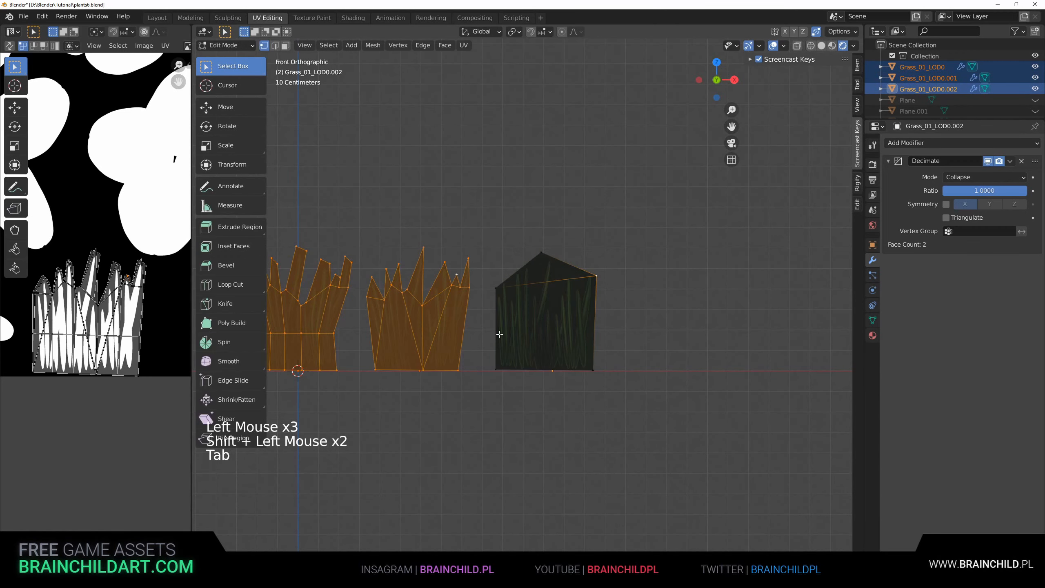
key("a")
scroll(500, 335, "up", 1, "shift")
middle_click_drag(499, 334, 610, 276, "shift")
scroll(493, 322, "up", 1)
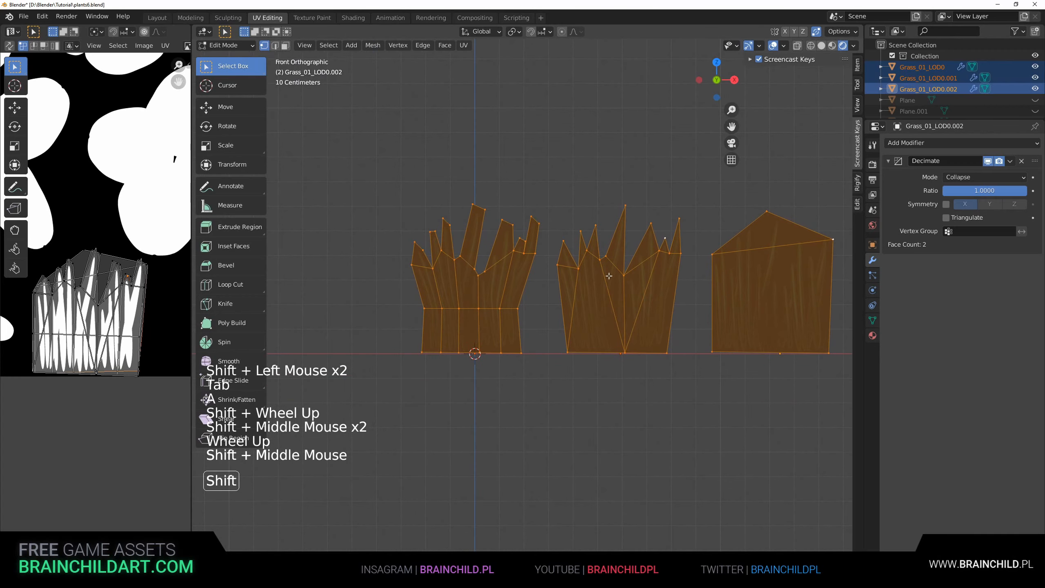
key("Tab")
Step: Rename the Grass_01_LOD0.001 object as Grass_01_LOD1
left_click(941, 70)
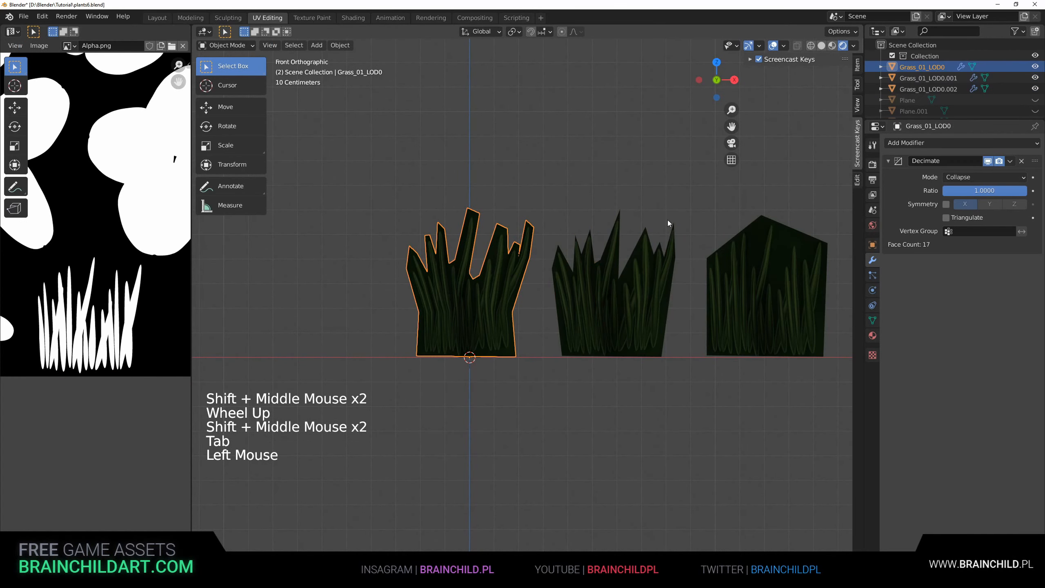
left_click(923, 78)
left_click(942, 67)
double_click(943, 66)
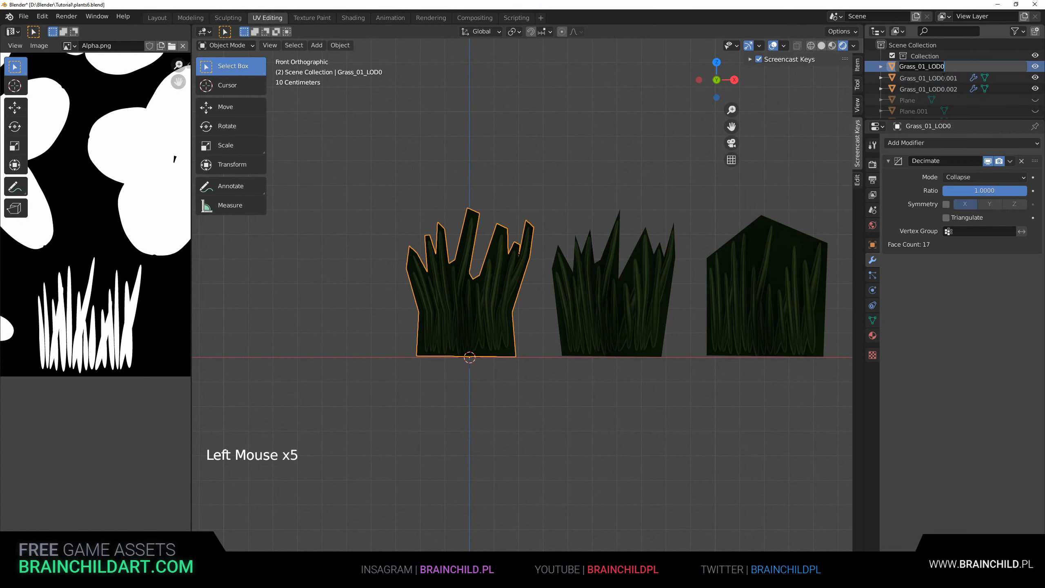
double_click(943, 78)
type("1")
key("Return")
Step: Rename the pentagonal Grass_01_LOD0.002 object as Grass_01_LOD2 and save the file
middle_click_drag(665, 243, 556, 248, "shift")
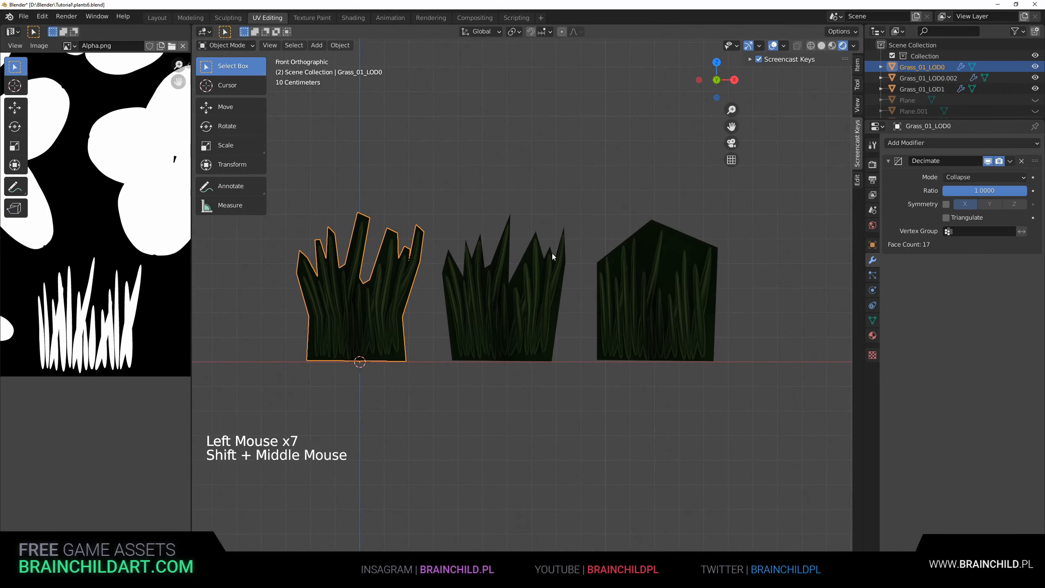
left_click(523, 271)
left_click(950, 79)
left_click(653, 290)
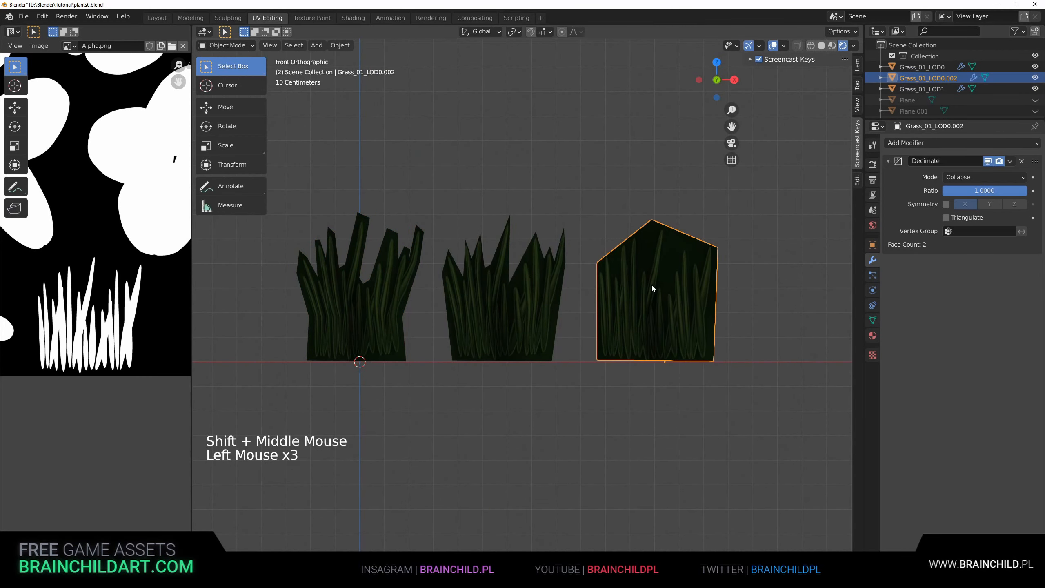
left_click(946, 79)
double_click(946, 80)
type("2")
key("Return")
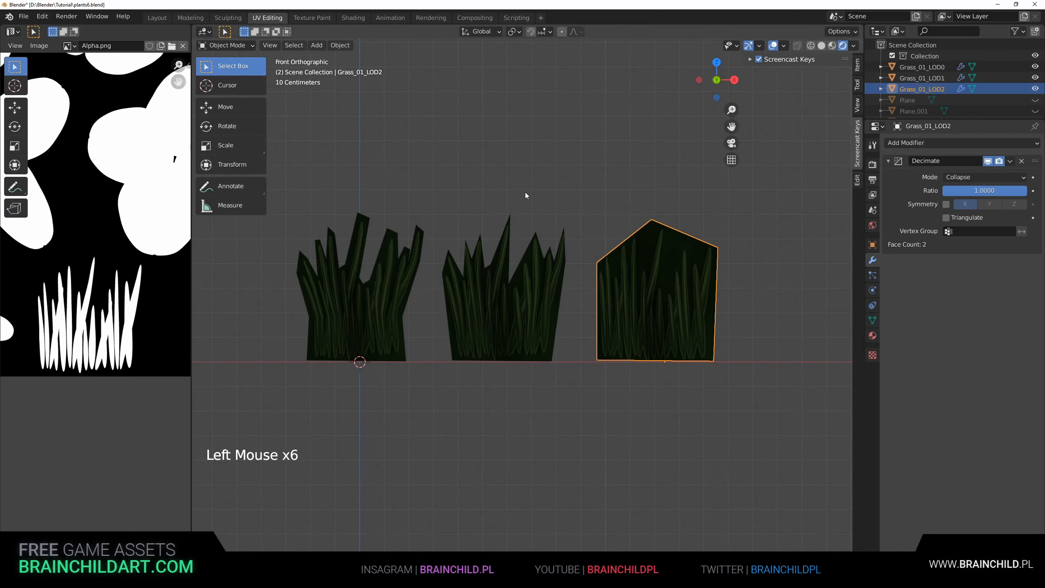
scroll(542, 218, "down", 1)
key("ctrl+s")
Step: Clear the locations of Grass_01_LOD2 and Grass_01_LOD1 to place both at the world origin, and save the file
middle_click_drag(542, 218, 604, 316, "shift")
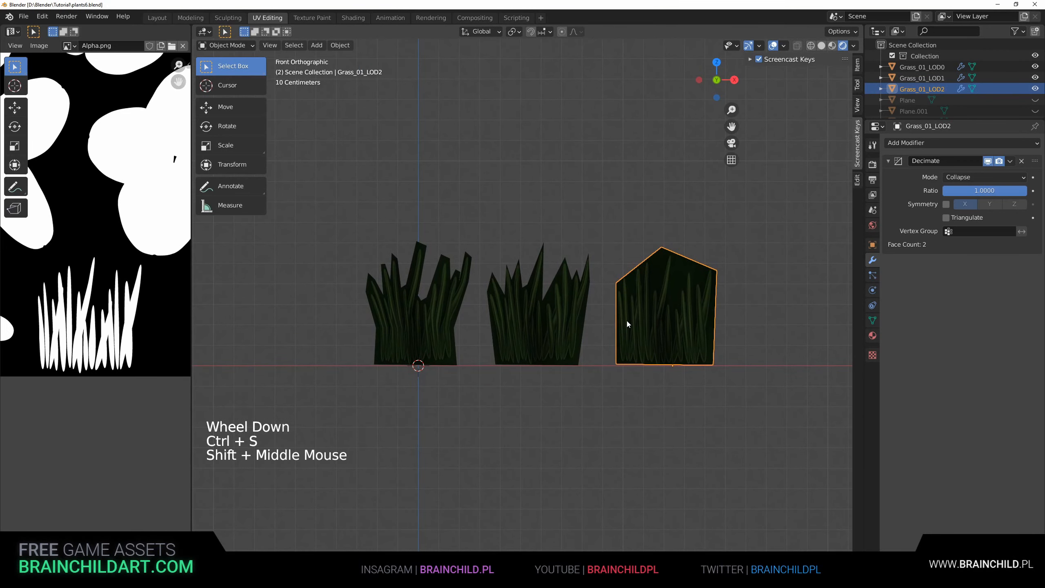
key("alt+g")
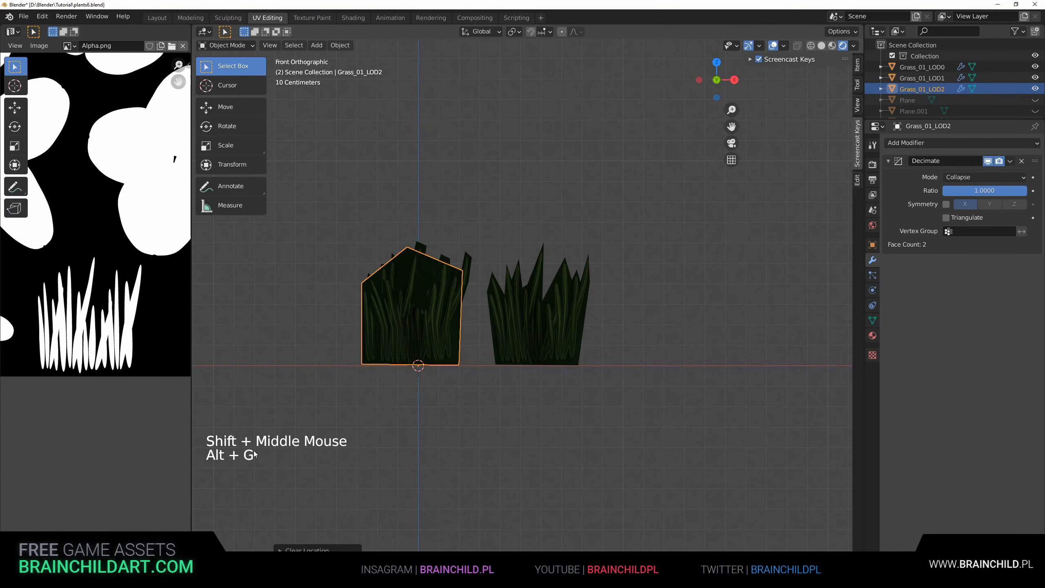
left_click(503, 313)
key("alt+g")
middle_click_drag(420, 319, 562, 328, "shift")
key("ctrl+s")
right_click(539, 304)
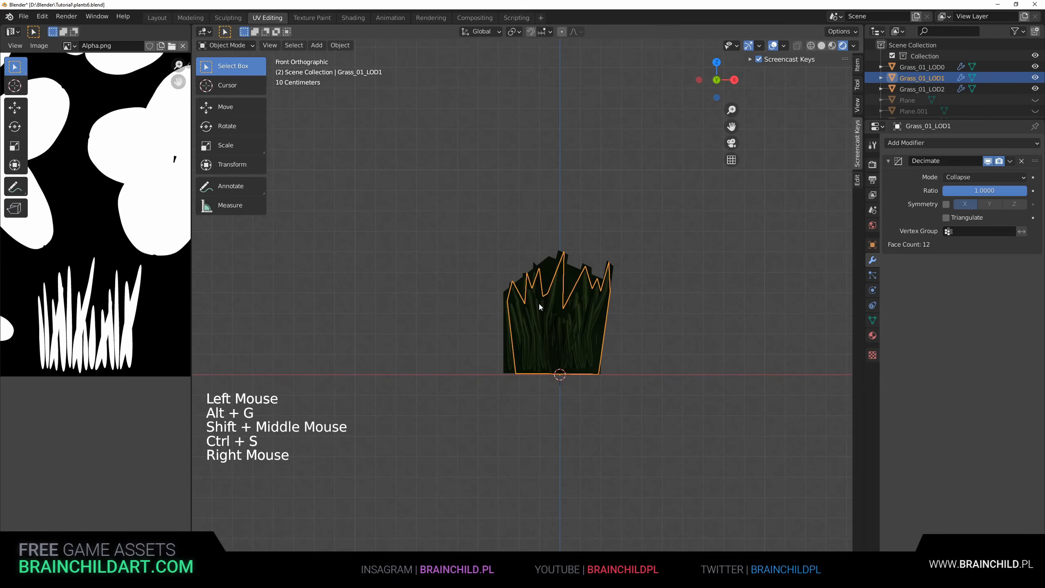
Step: Select all three LOD meshes at the origin and apply their object transforms
scroll(599, 317, "up", 2)
left_click(593, 311)
key("b")
left_click_drag(451, 194, 694, 421)
middle_click_drag(651, 346, 587, 357, "shift")
key("ctrl+a")
left_click(593, 305)
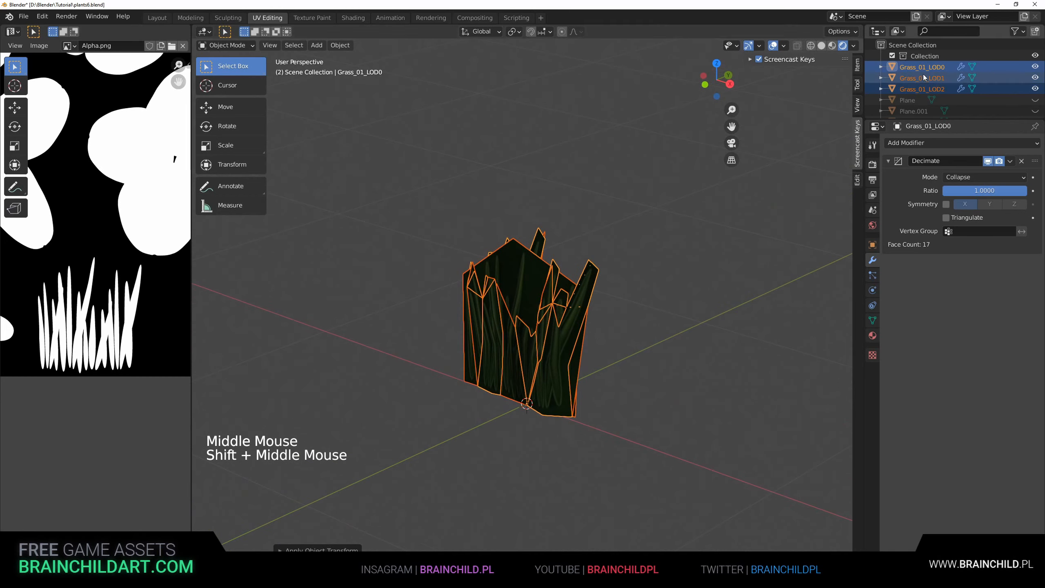
Step: Export the scene as FBX over Grass_01.fbx in D:\Unity\GolemFire\Assets\Model and save the Blender file
key("q")
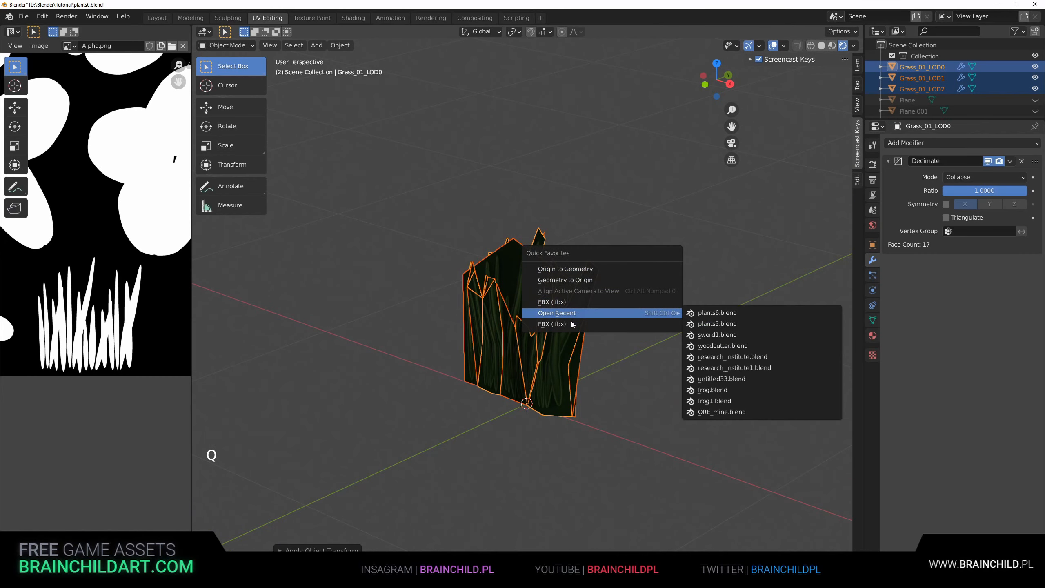
left_click(23, 17)
mouse_move(62, 176)
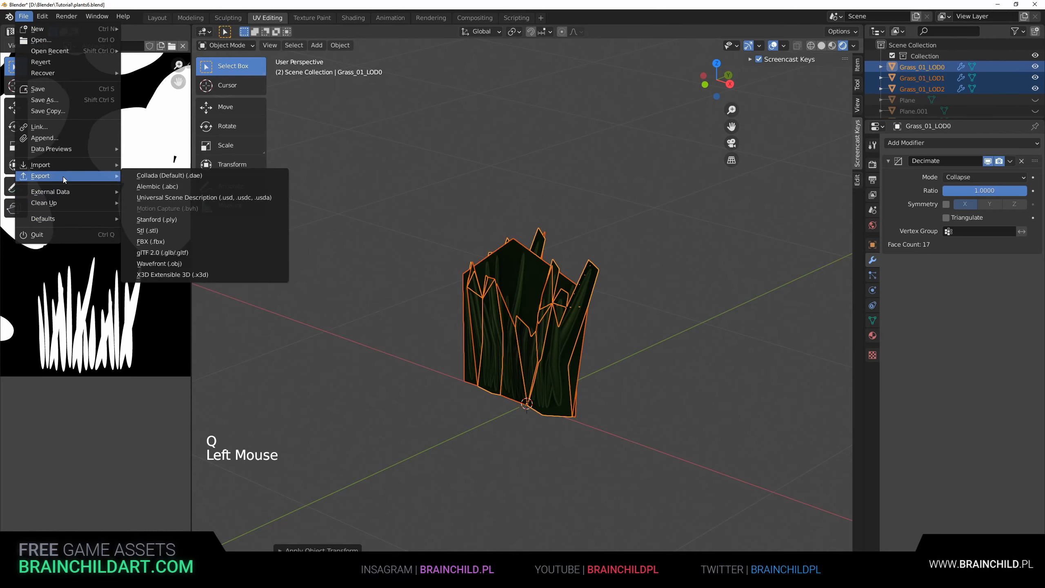
left_click(193, 252)
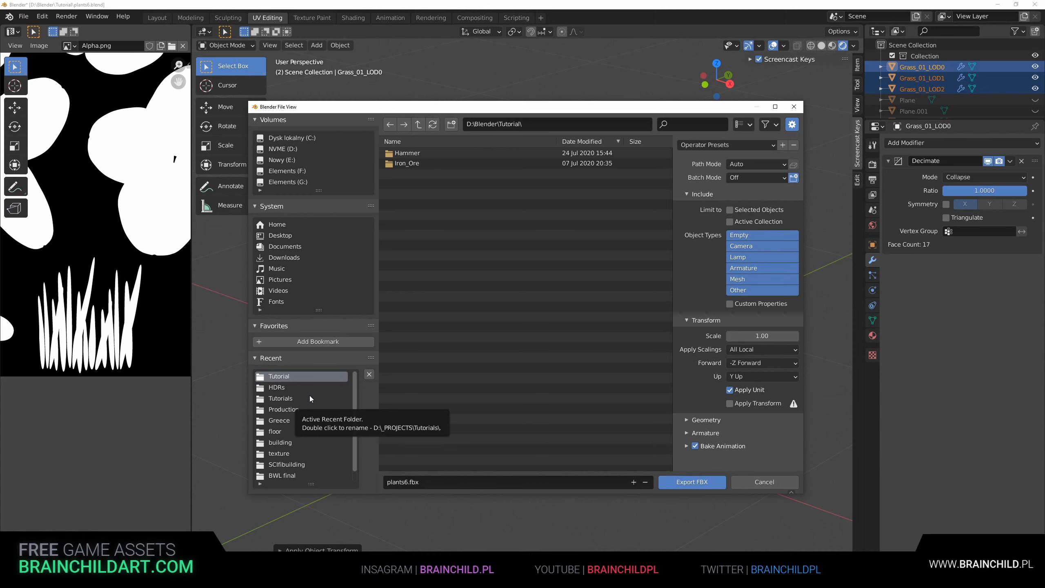
left_click_drag(478, 106, 1044, 114)
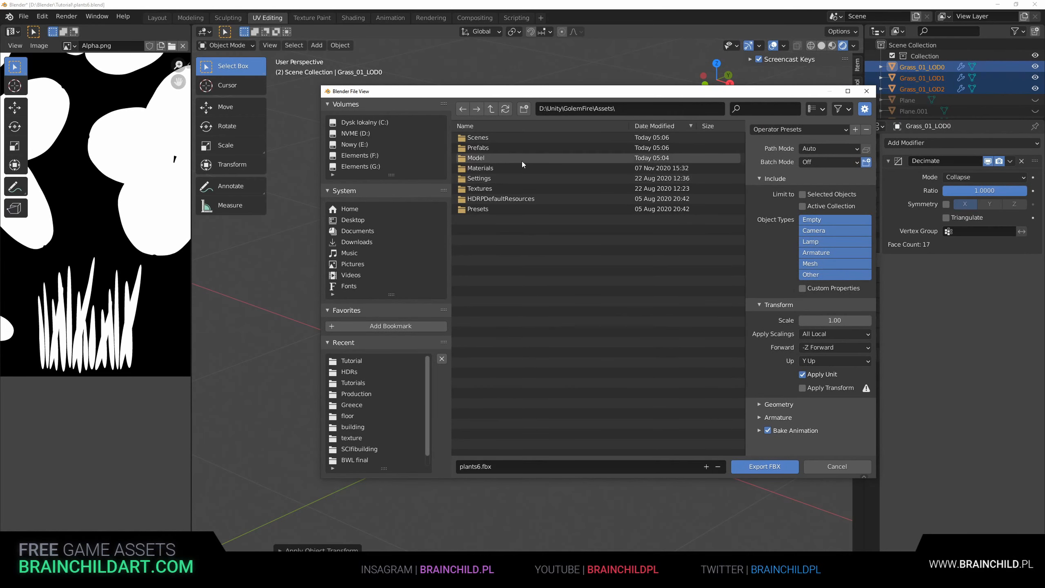
double_click(486, 159)
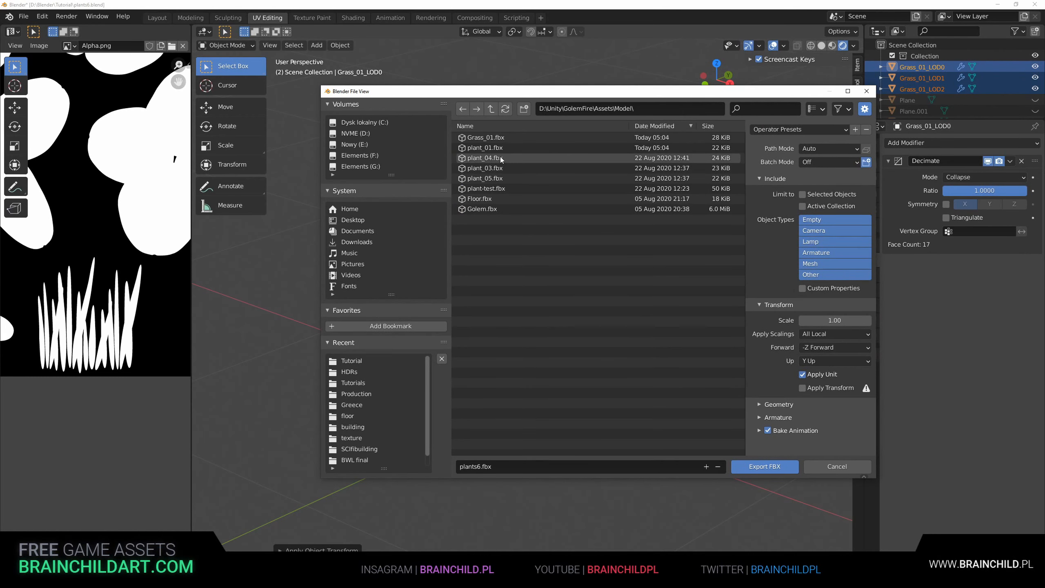
double_click(493, 137)
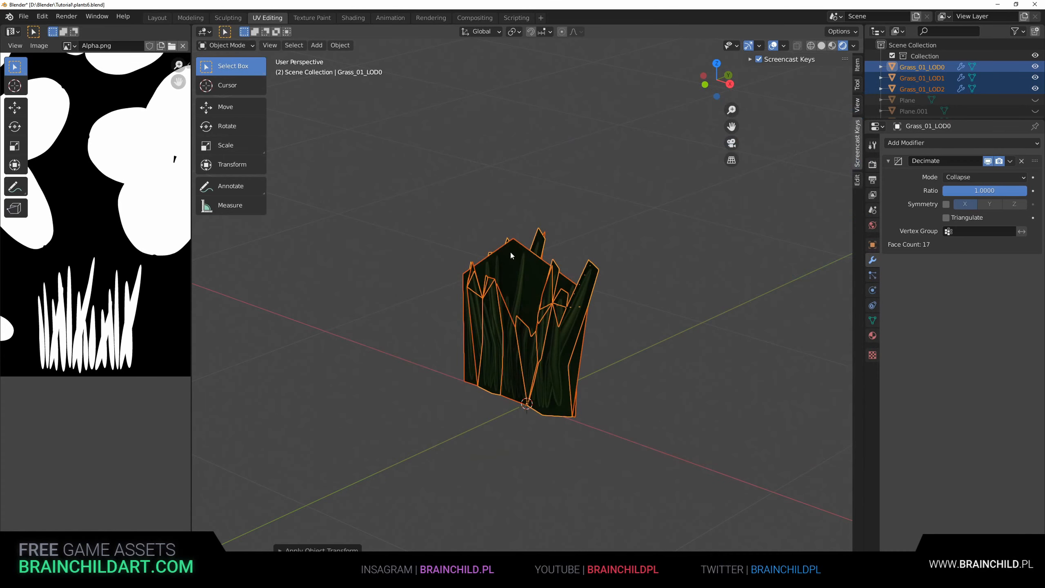
scroll(509, 244, "up", 2, "shift")
middle_click_drag(510, 244, 531, 440, "shift")
key("ctrl+s")
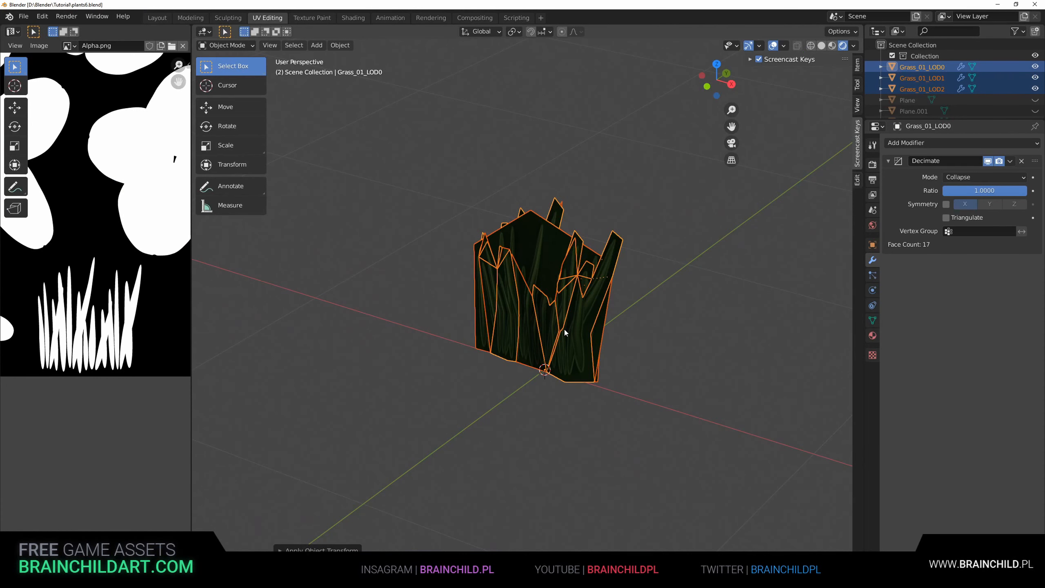
Step: Export the selected LOD meshes over Grass_01.fbx with Apply Scalings set to FBX Units Scale and Apply Transform enabled
key("q")
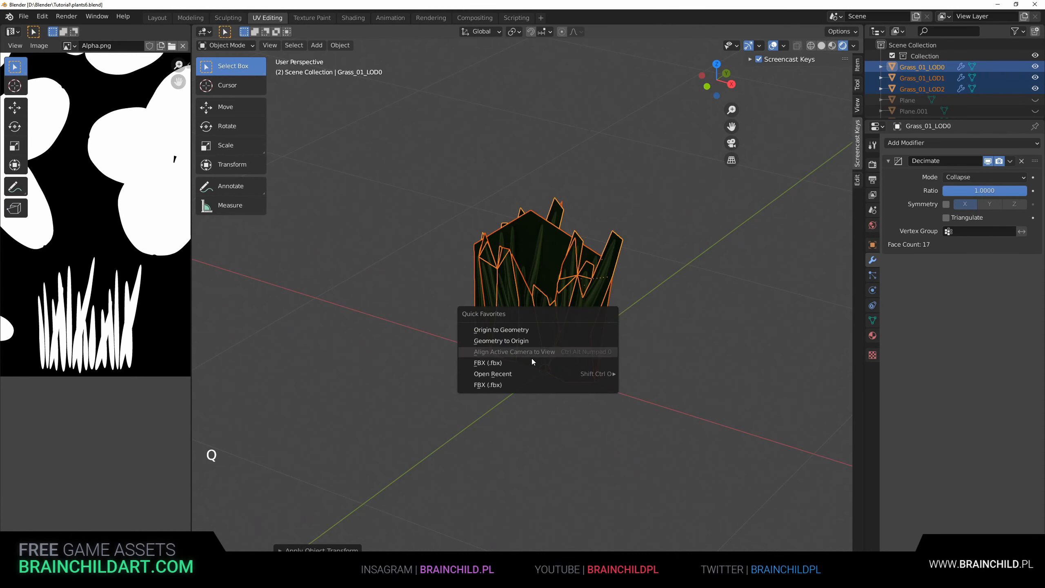
left_click(23, 16)
mouse_move(58, 176)
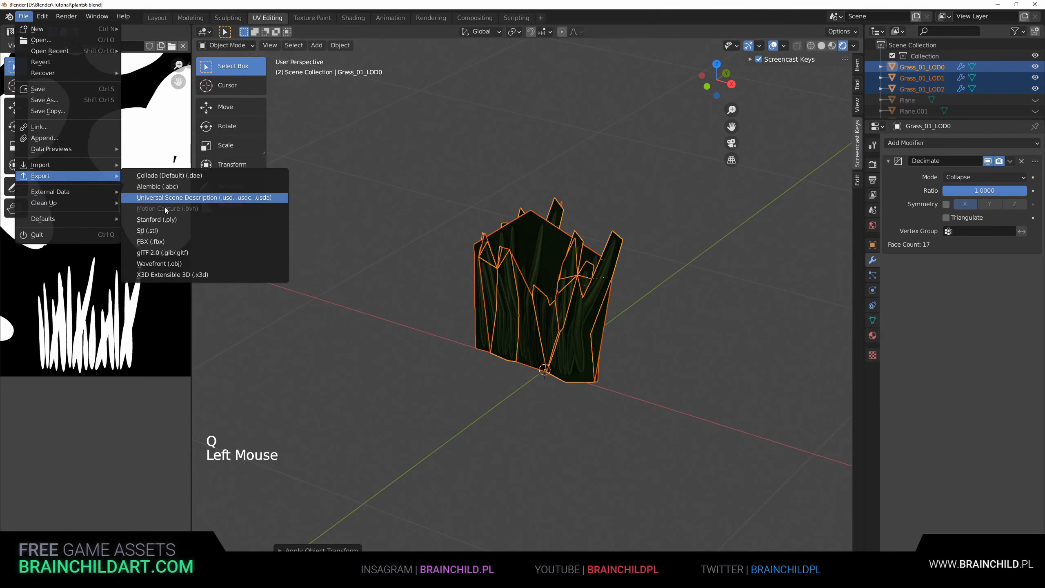
left_click(173, 241)
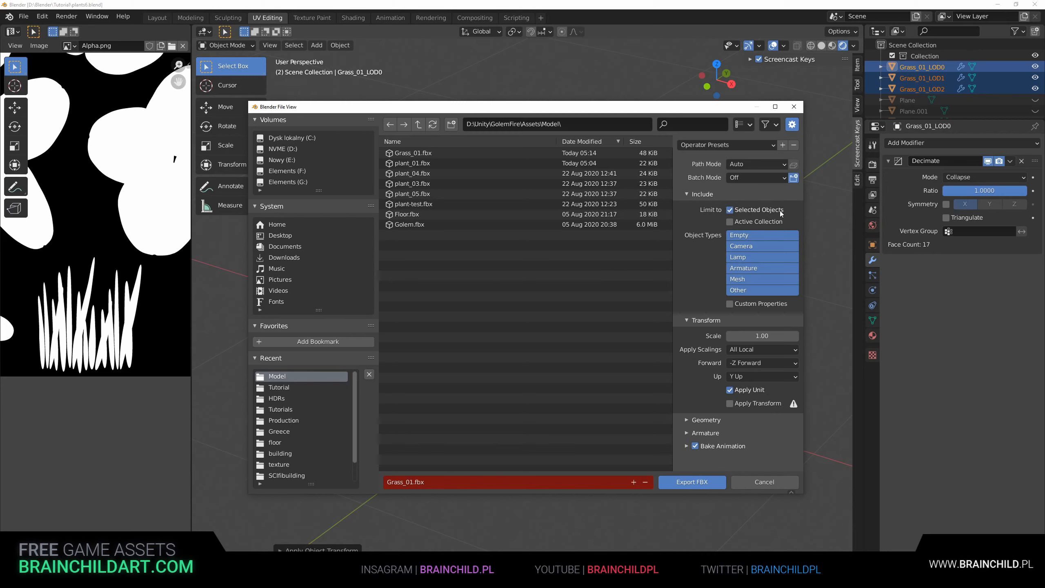
left_click(744, 350)
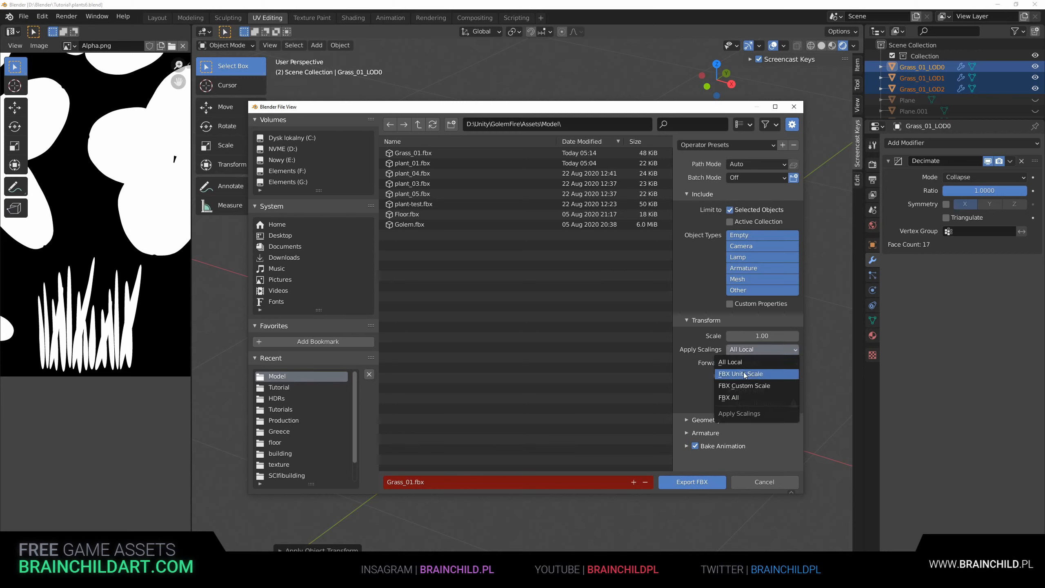
left_click(744, 373)
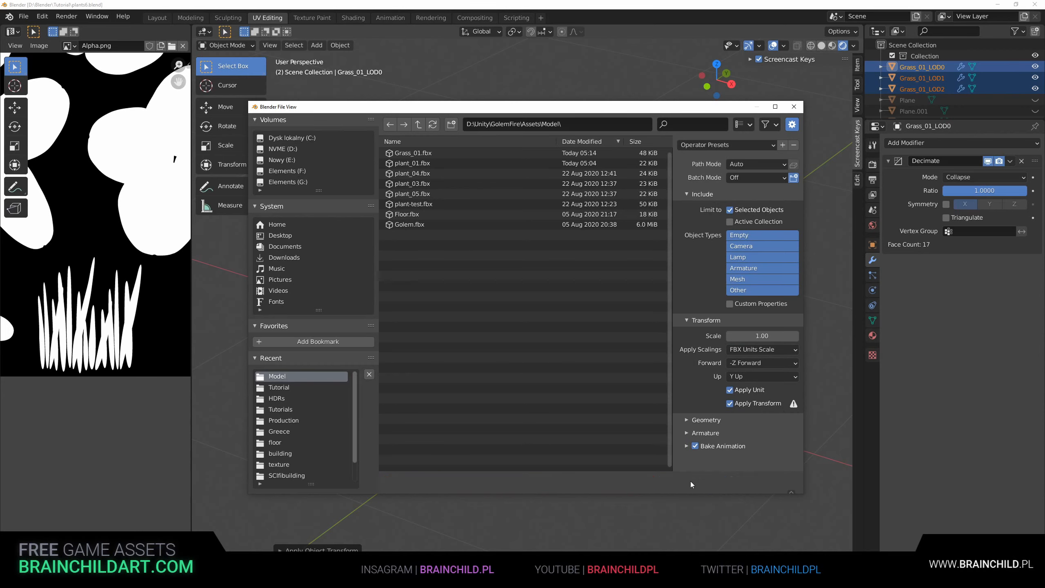
left_click(691, 481)
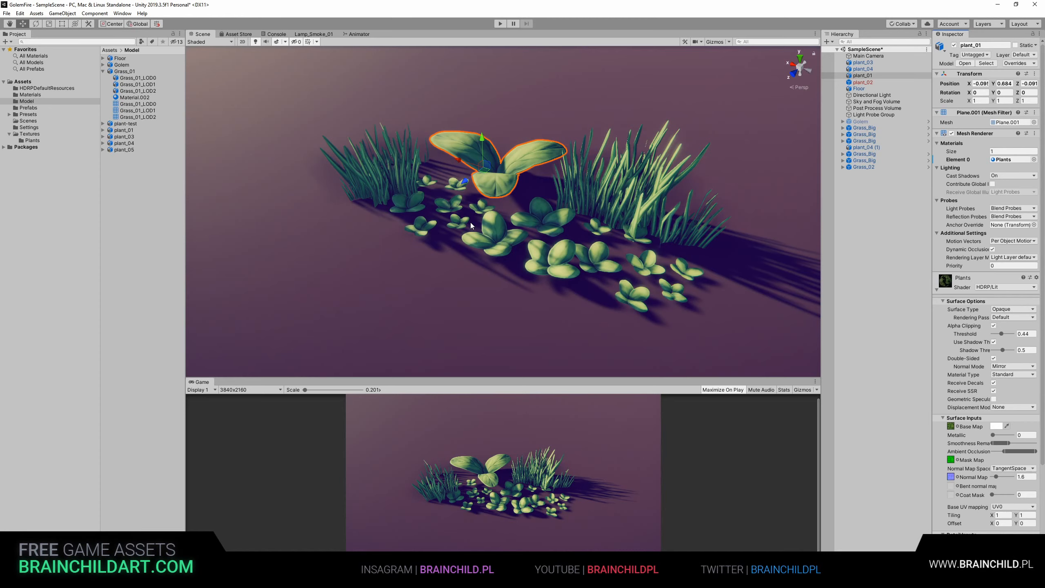
Step: Switch to Unity and examine the LOD0, LOD1 and LOD2 meshes of Grass_01 (2) inside the first Grass_Big object
left_click_drag(394, 187, 550, 193, "alt")
scroll(599, 189, "up", 4)
left_click(601, 177)
scroll(550, 194, "down", 5)
left_click(867, 128)
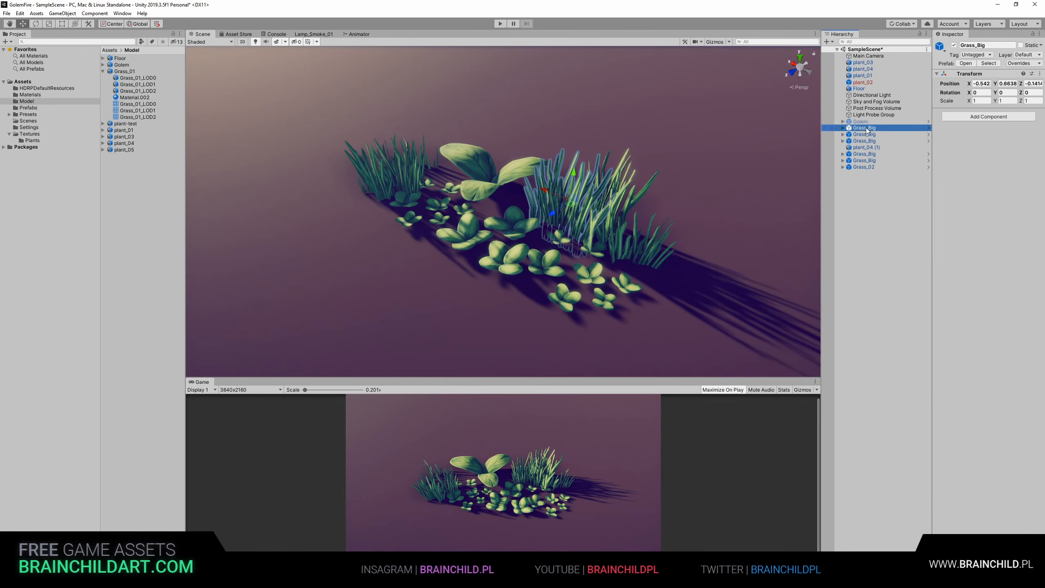
left_click(843, 128, "alt")
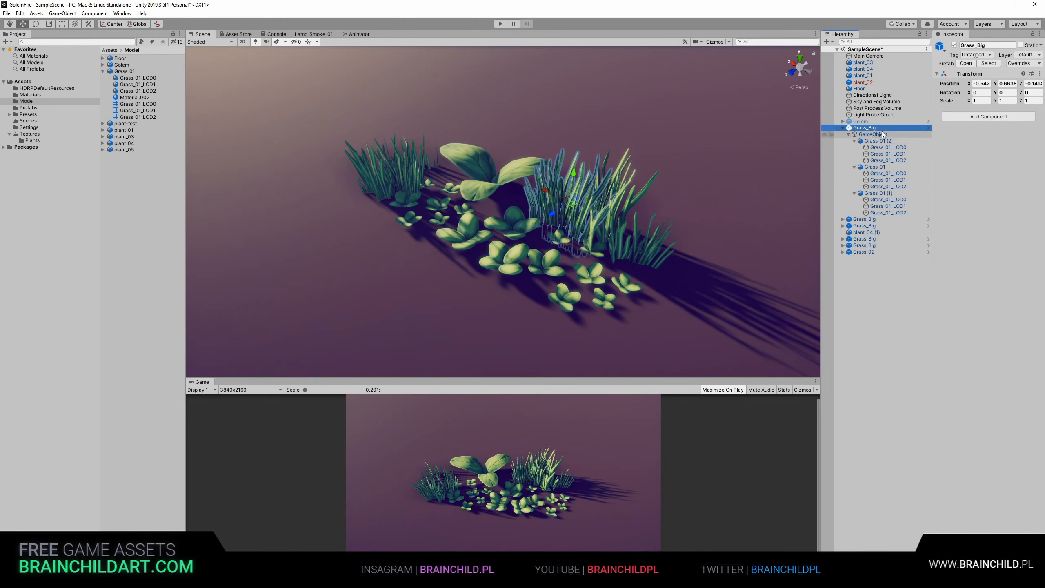
left_click(888, 147)
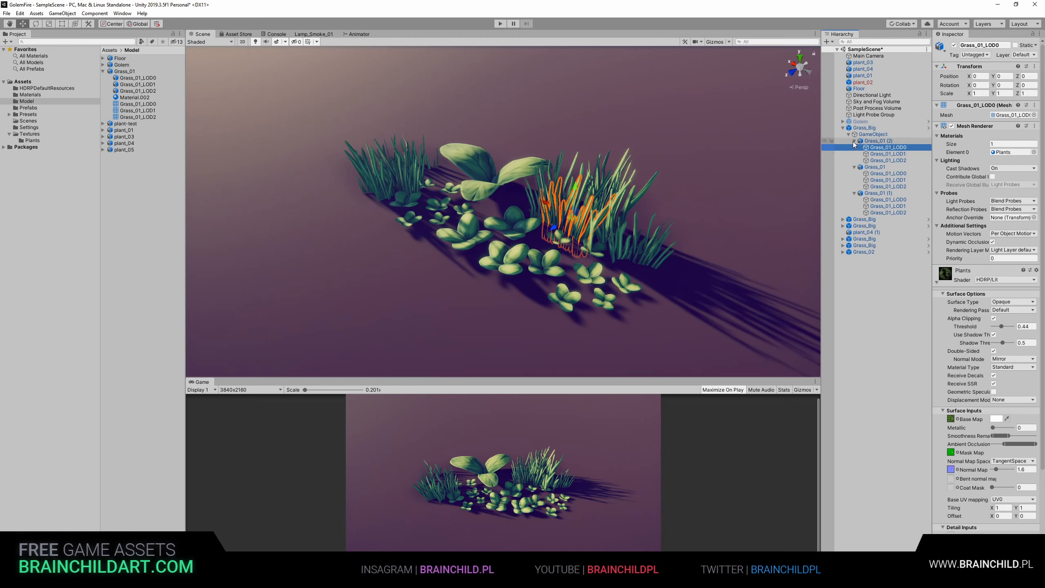
left_click(889, 154)
left_click(889, 160)
Step: Duplicate Grass_Big and move the copy away from the other plants to about X -2.685
middle_click_drag(717, 191, 588, 169)
left_click(461, 194)
key("ctrl+d")
left_click_drag(436, 178, 664, 165)
key("f")
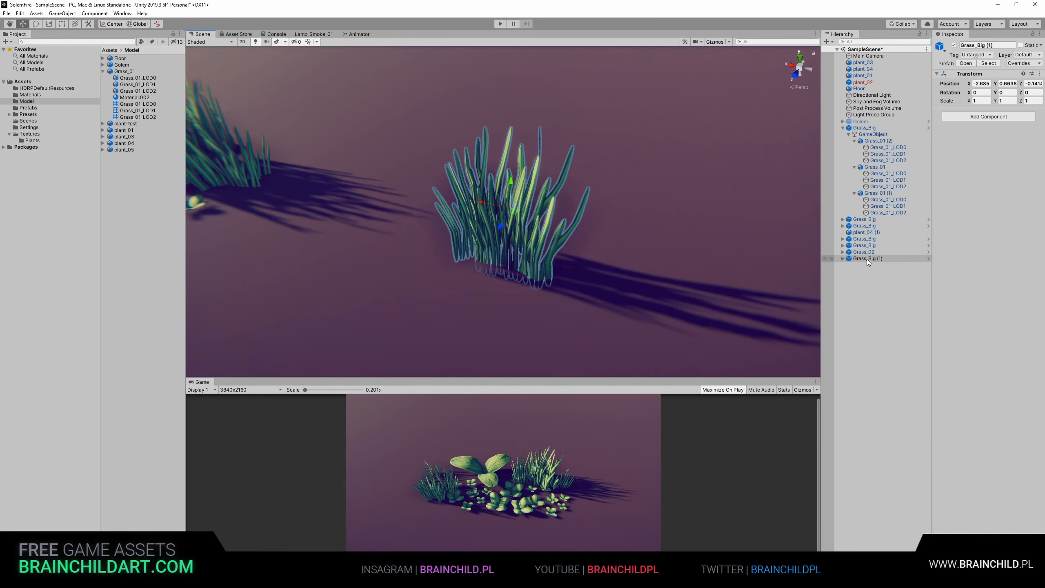
Step: Expand the three grass groups inside the duplicated Grass_Big and examine their LOD0 meshes up close
left_click(849, 265)
left_click(855, 272)
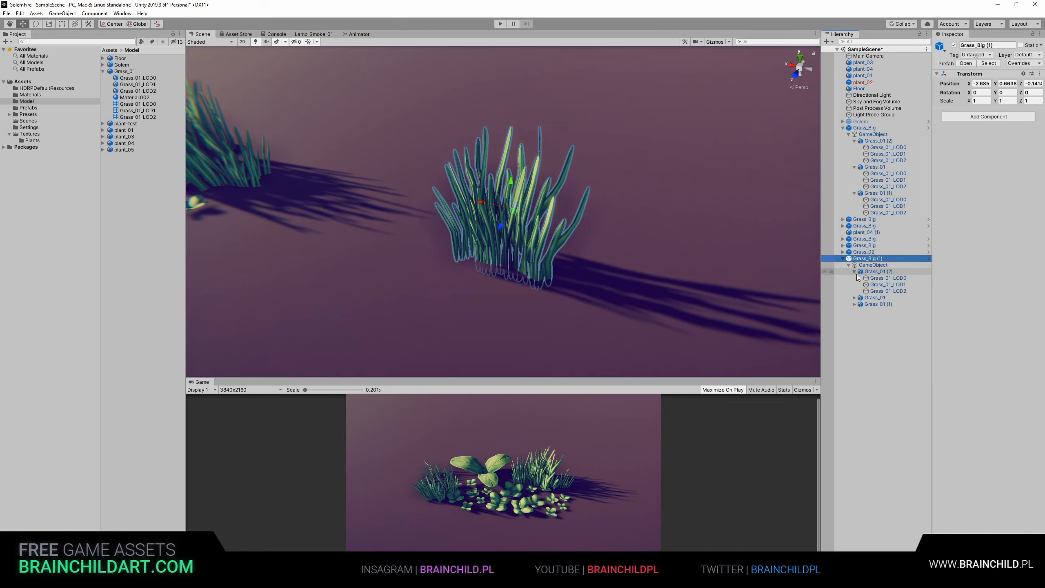
left_click(854, 297)
left_click(859, 324)
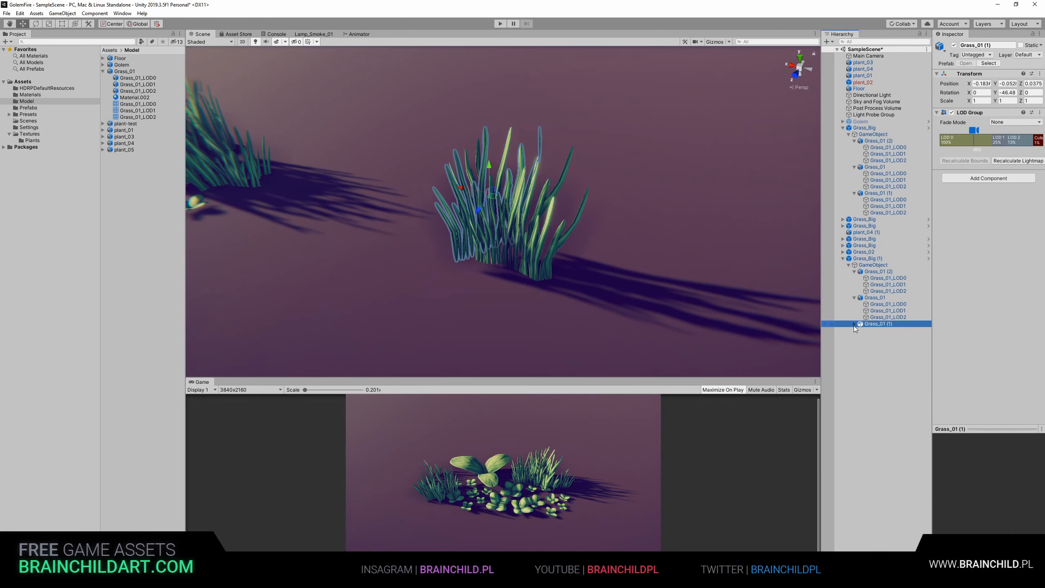
left_click(854, 323)
left_click(886, 304)
left_click(885, 278)
scroll(696, 262, "up", 5)
middle_click_drag(696, 263, 697, 242)
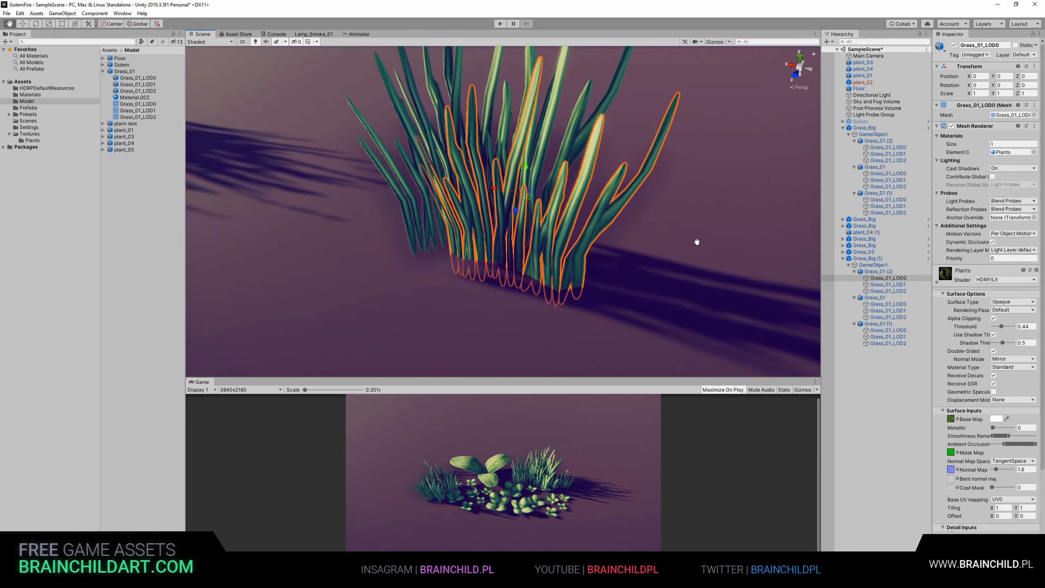
Step: Deactivate the Grass_01 and Grass_01 (1) objects in the duplicated Grass_Big
left_click(876, 297)
left_click(877, 324, "ctrl")
left_click(954, 45)
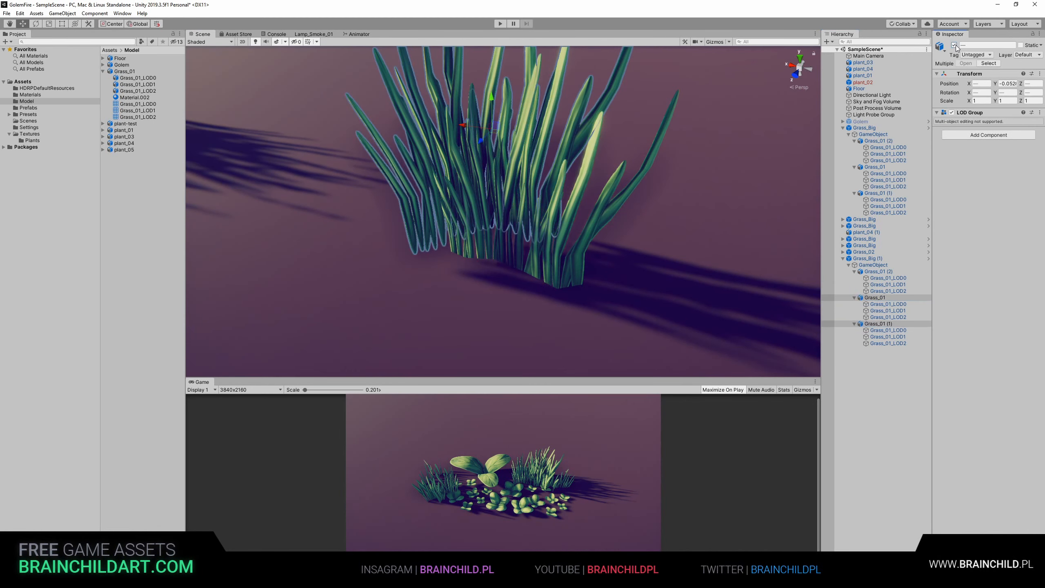
Step: Compare the shape and placement of the LOD0, LOD1 and LOD2 meshes of the remaining active Grass_01 (2)
left_click(891, 278)
left_click(892, 285)
left_click(891, 290)
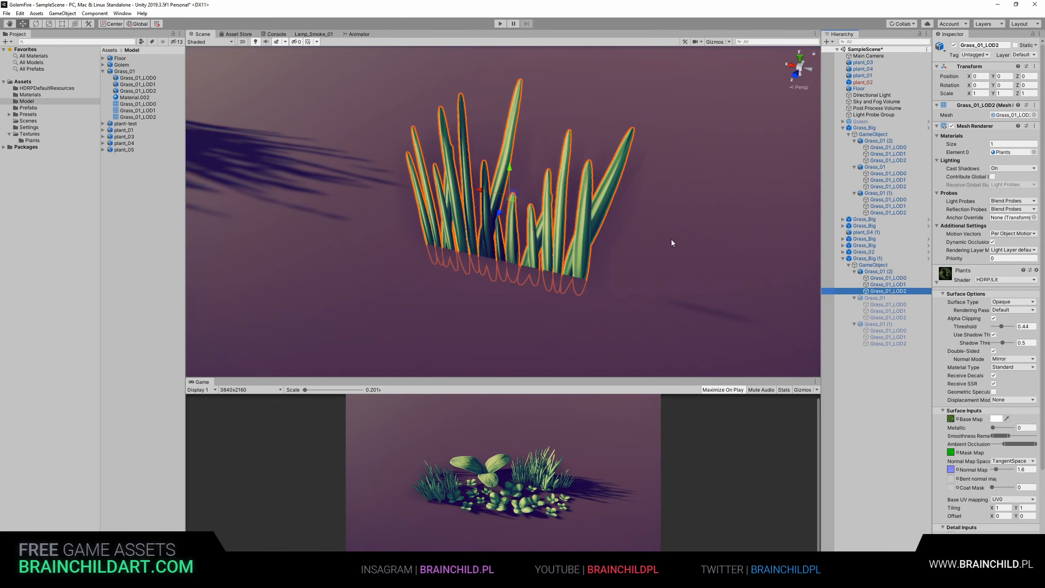
left_click_drag(642, 240, 680, 239, "alt")
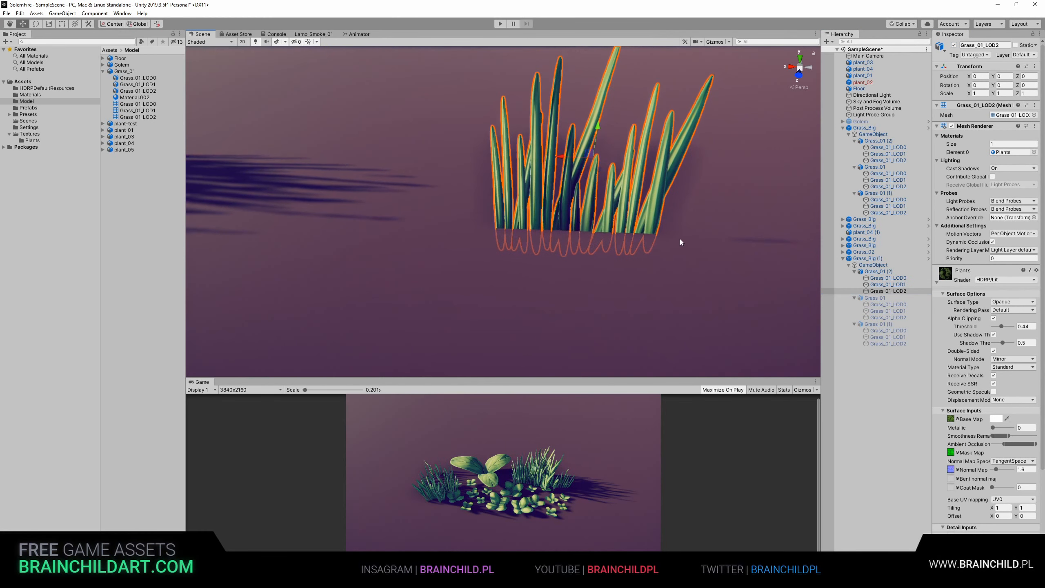
left_click(885, 279)
left_click(886, 286)
left_click(889, 297)
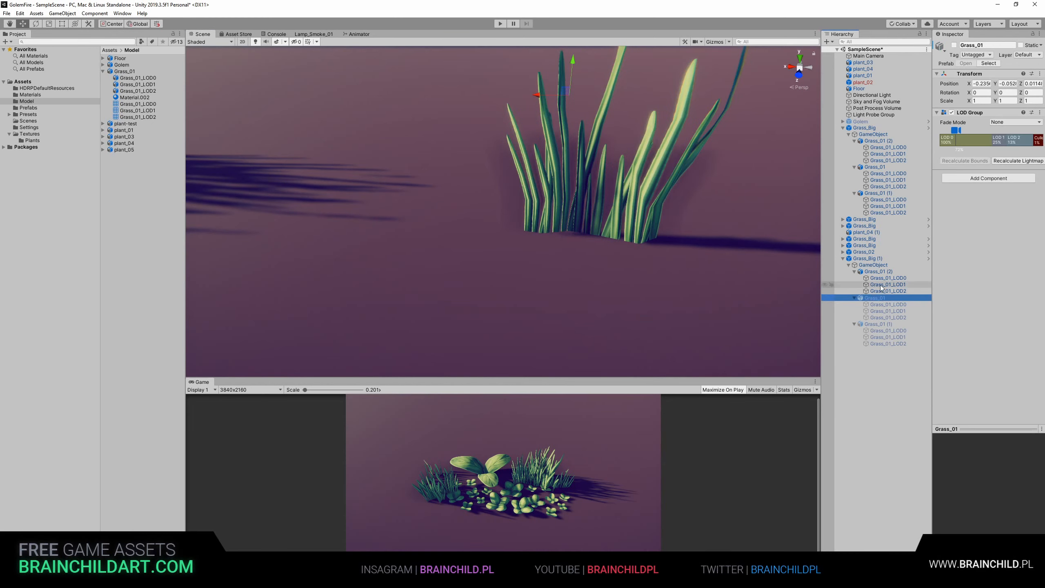
left_click(885, 280)
left_click(885, 287)
left_click(885, 291)
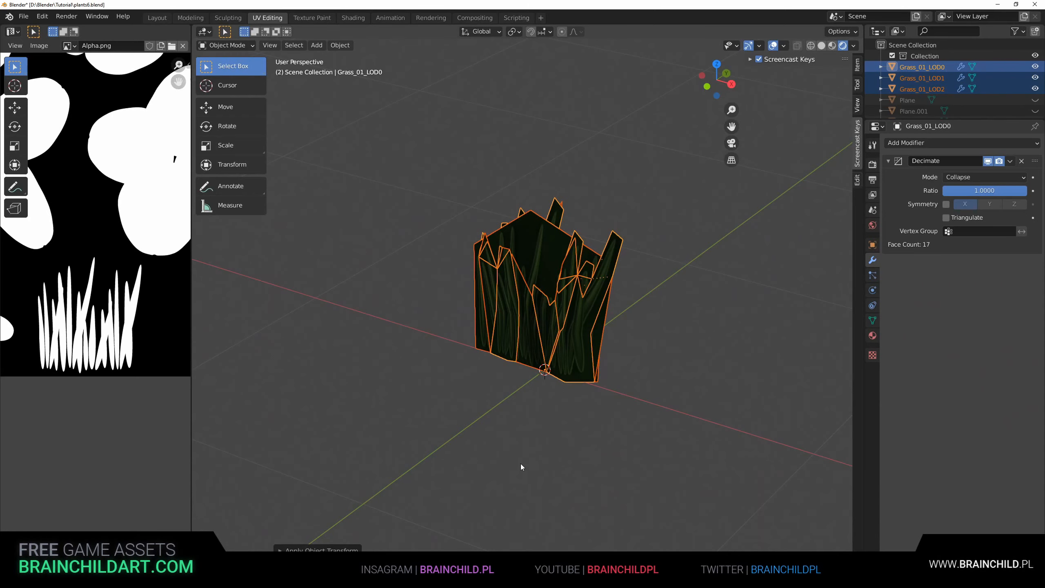
Step: Switch to Blender and shift all geometry of Grass_01_LOD2 about 0.05 m along the global X axis
scroll(569, 240, "up", 1)
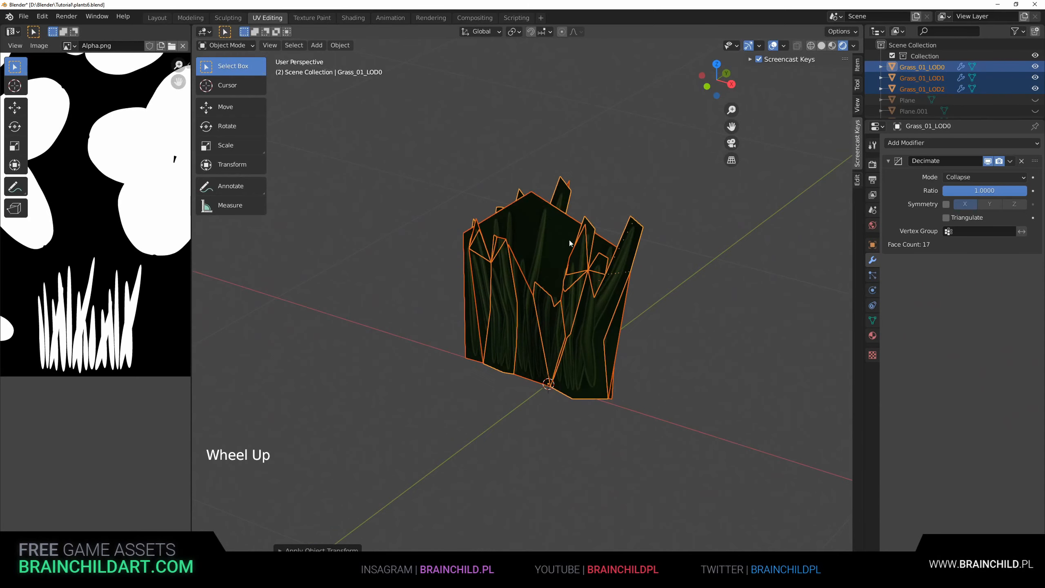
left_click(569, 240)
middle_click_drag(569, 241, 574, 214)
key("Tab")
key("a")
key("g")
key("x")
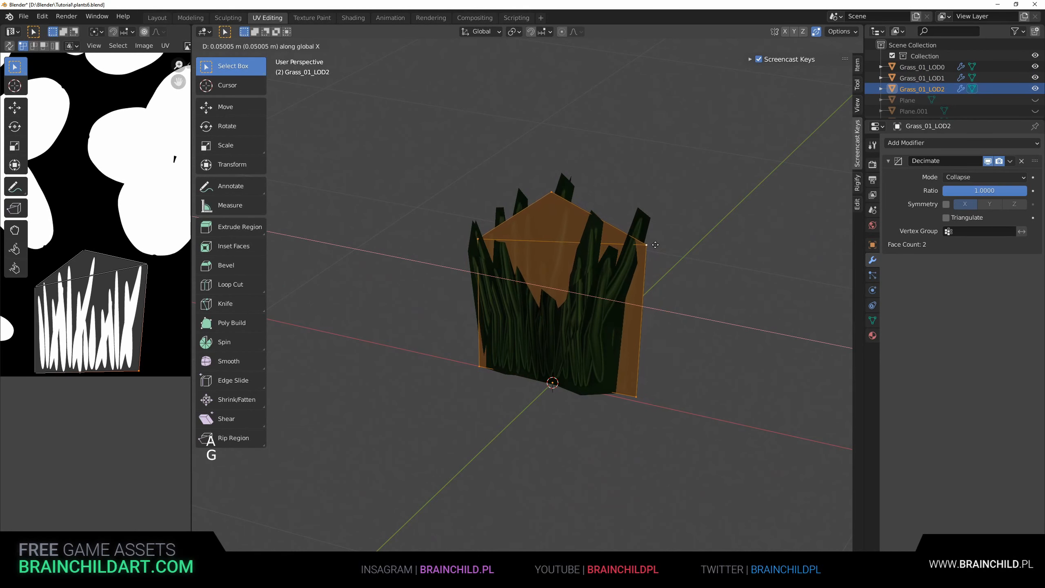
left_click(662, 245)
key("Tab")
Step: Scale Grass_01_LOD2 up slightly to cover the more detailed meshes and apply its transforms
key("s")
left_click(681, 237)
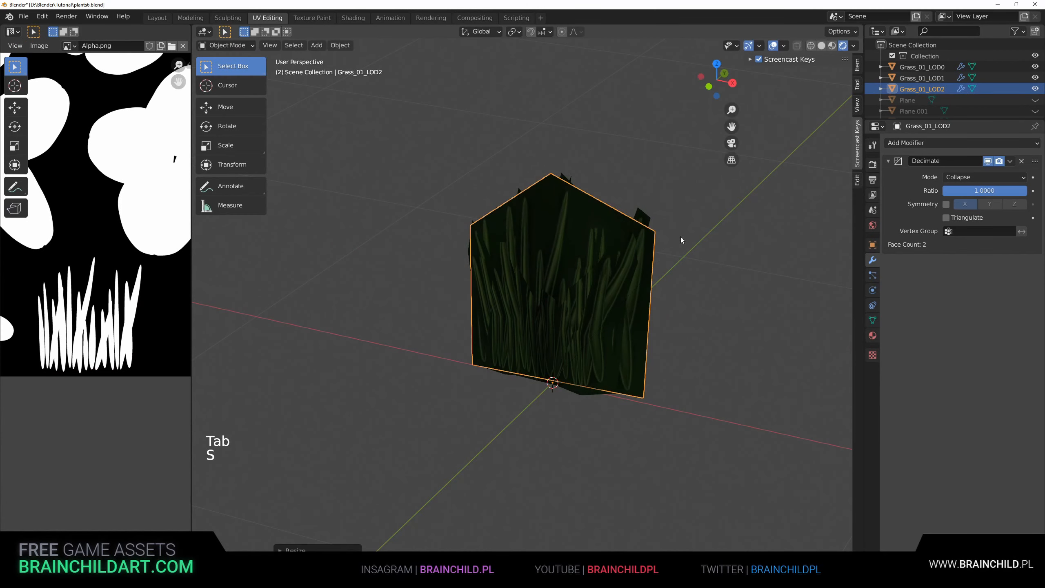
key("ctrl+a")
left_click(681, 236)
Step: Select all three Grass_01 LOD meshes together
key("q")
left_click(681, 236)
key("b")
left_click_drag(453, 164, 700, 402)
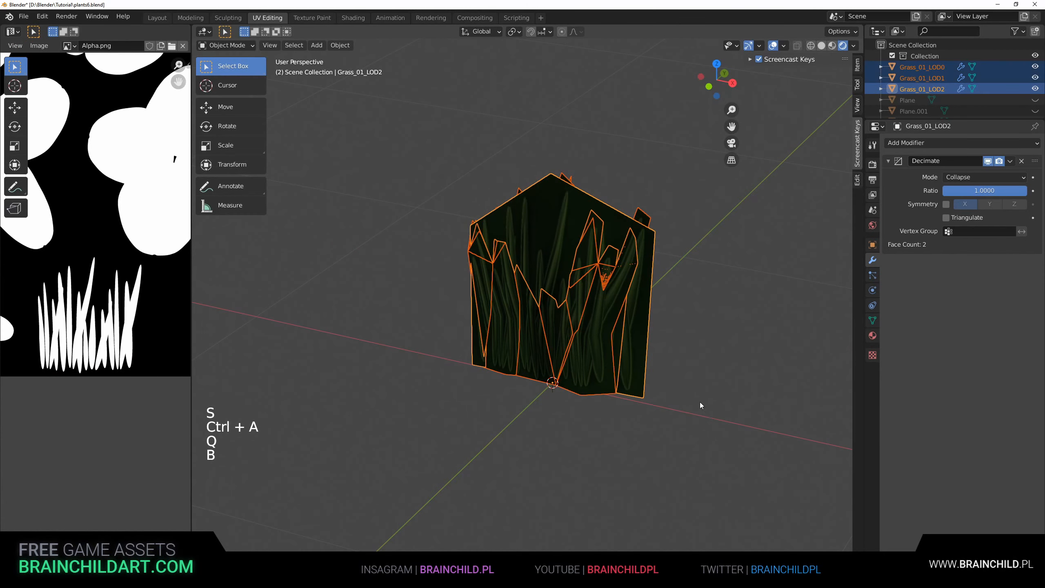
key("q")
left_click(641, 458)
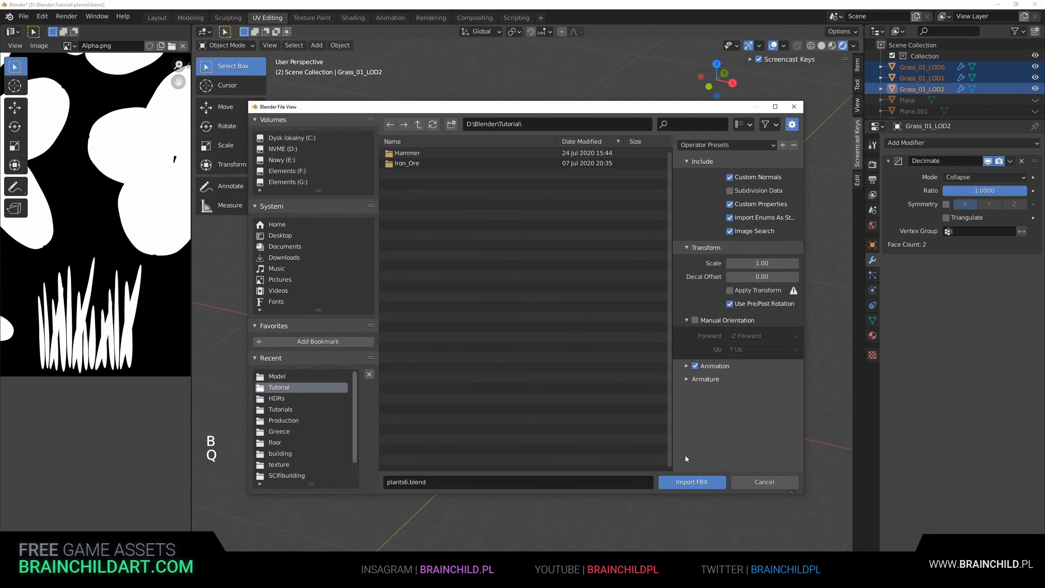
left_click(760, 485)
Step: Export the selected LOD meshes as FBX over Grass_01.fbx in the Unity Model folder, keeping the FBX Units Scale settings
key("q")
left_click(719, 474)
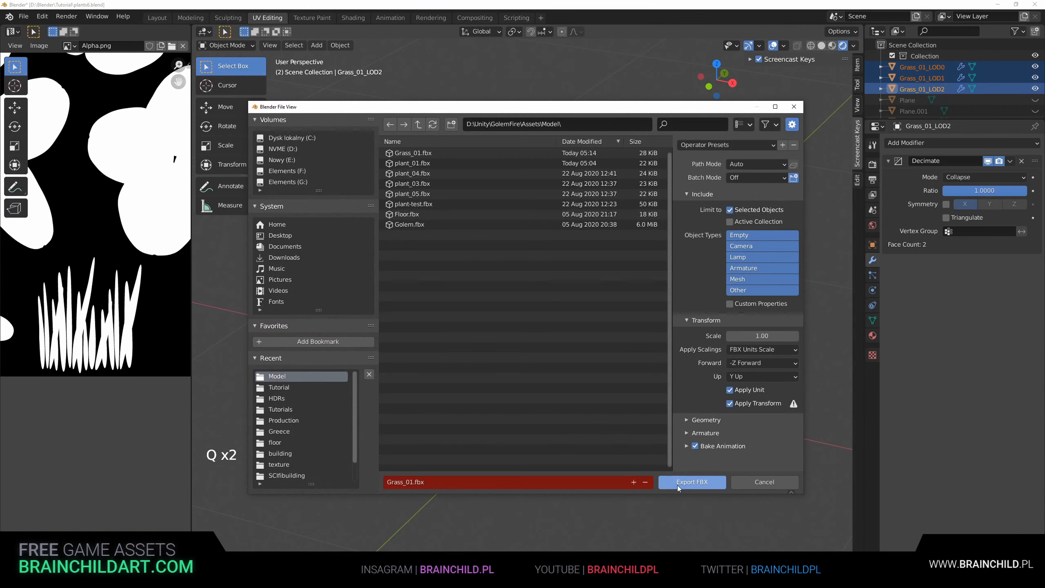
left_click(681, 484)
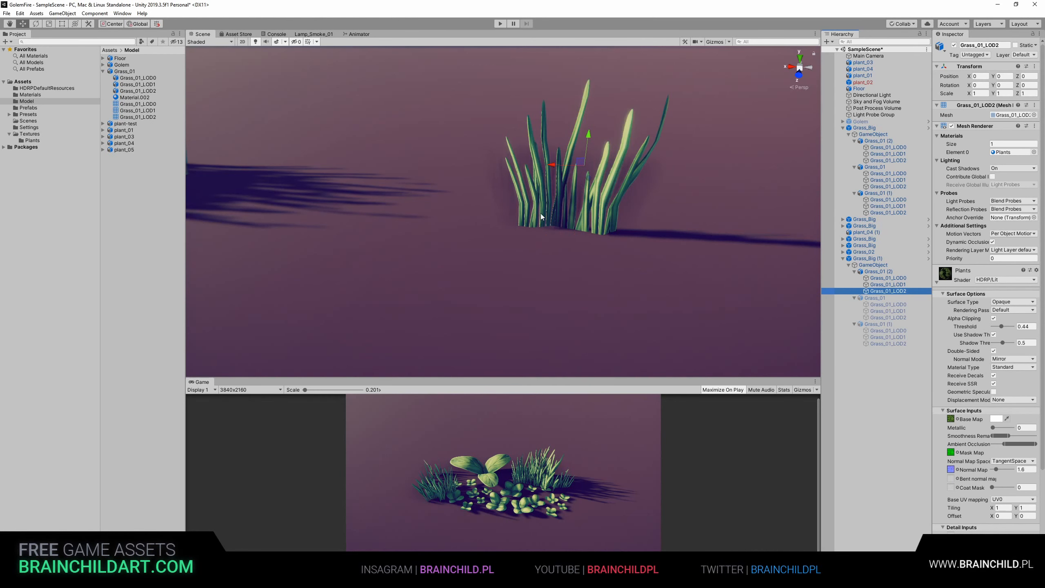
Step: Switch to Unity and check how the updated LOD2 mesh lines up with LOD0 and LOD1 of Grass_01 (2)
middle_click_drag(541, 213, 486, 252)
middle_click_drag(671, 243, 712, 257)
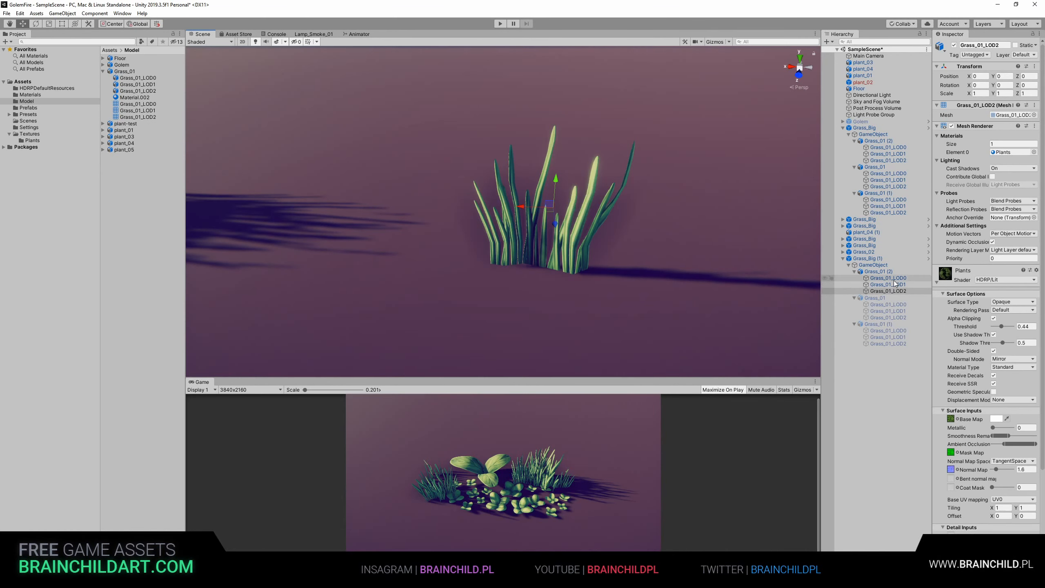
left_click(897, 290)
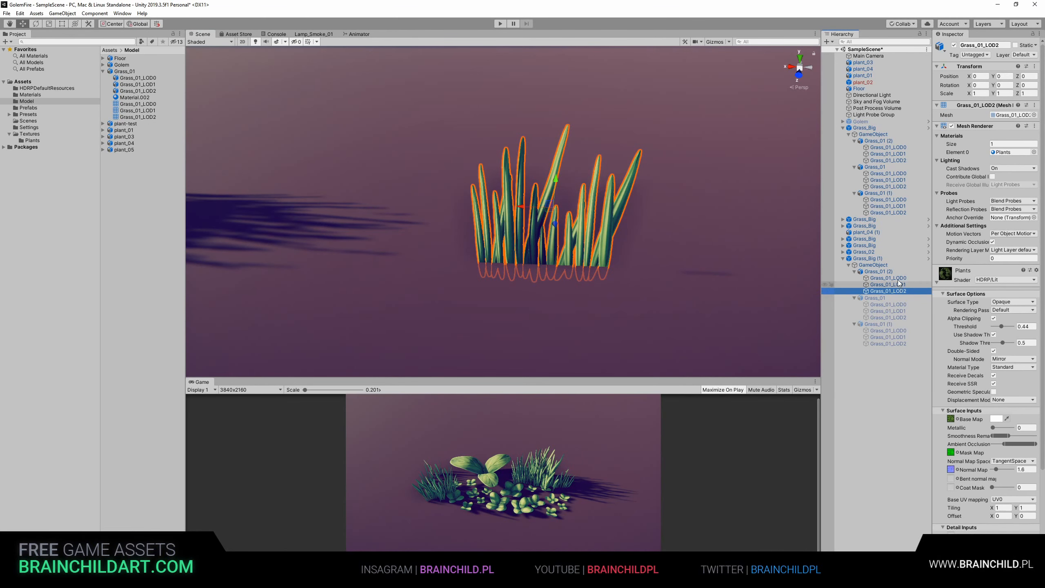
left_click(897, 272)
left_click(898, 279)
left_click(898, 285)
left_click(898, 291)
scroll(699, 264, "down", 4)
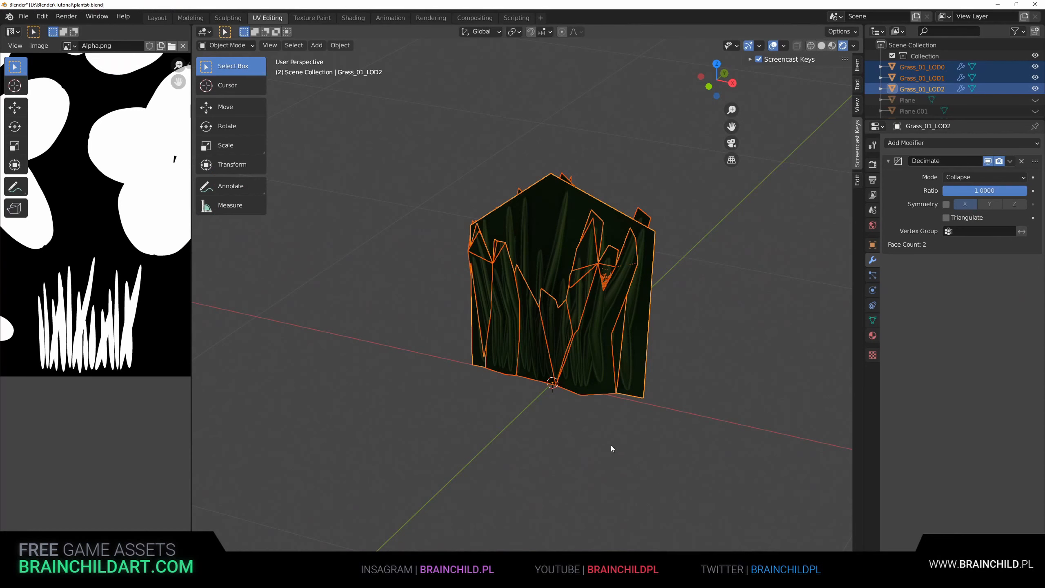
Step: Switch to Blender, narrow Grass_01_LOD2 along the global X axis to about 0.92 and nudge its position
left_click(599, 236)
left_click(599, 236)
key("s")
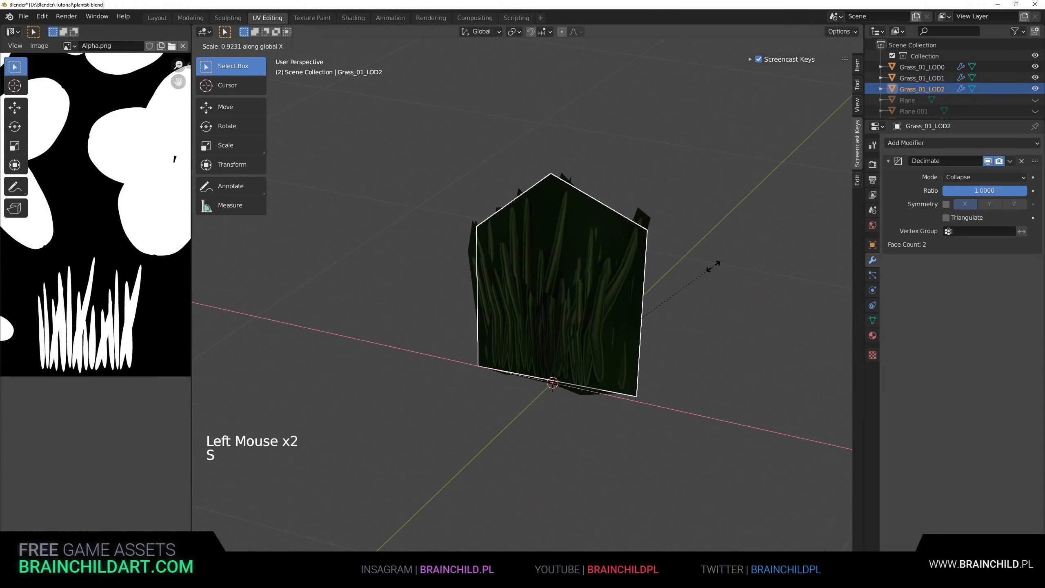
middle_click_drag(718, 267, 723, 262)
key("s")
key("g")
left_click(735, 257)
Step: Fine-tune the overall scale of Grass_01_LOD2 to match the other LOD meshes and apply its transforms
key("s")
right_click(738, 256)
key("s")
left_click(735, 257)
key("ctrl+a")
left_click(735, 257)
Step: Select all three Grass_01 LOD meshes and apply their object transforms
left_click(584, 235)
key("b")
left_click_drag(423, 132, 691, 448)
key("q")
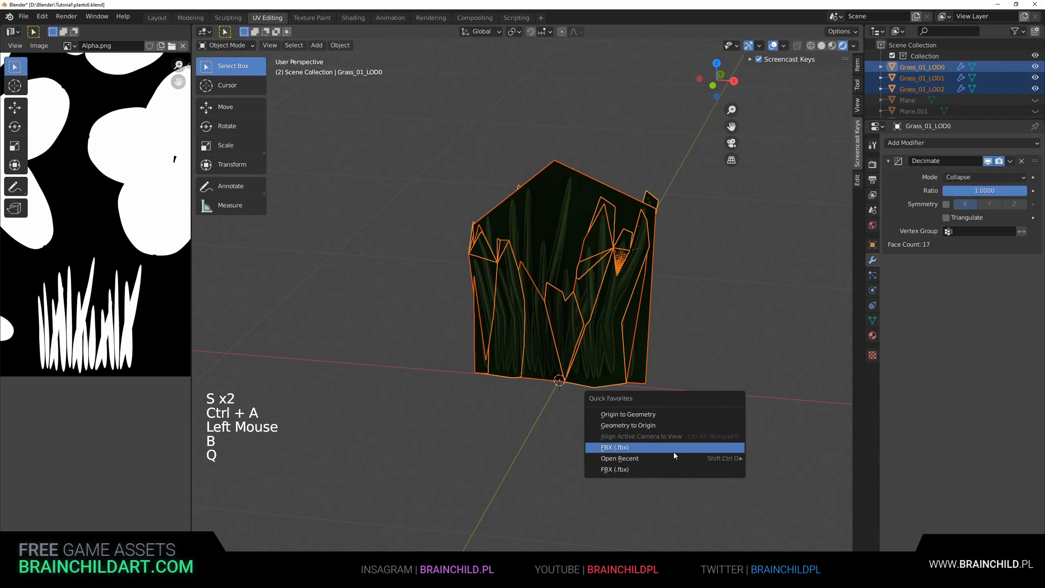
key("ctrl+a")
left_click(447, 330)
key("q")
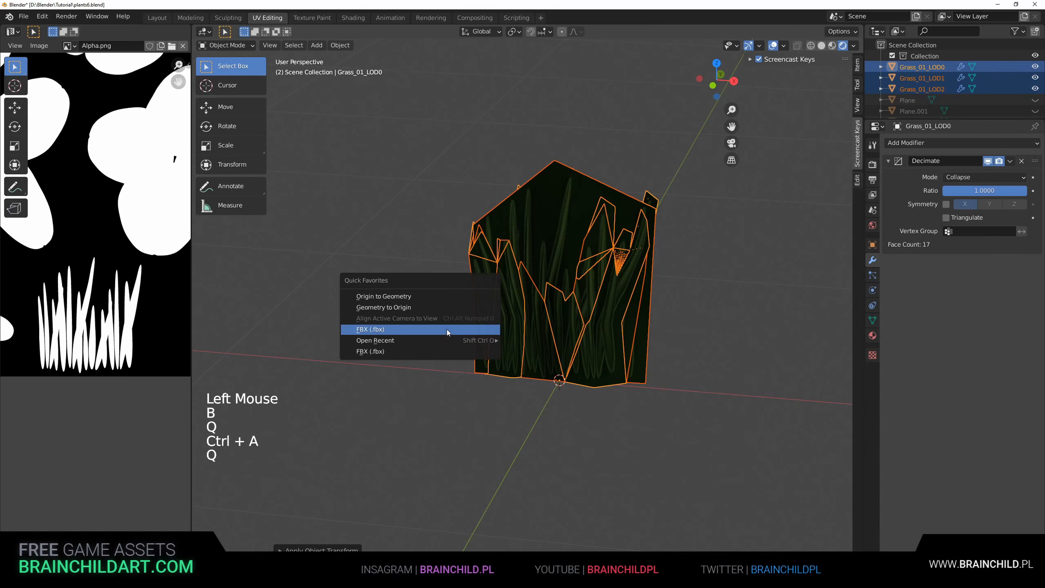
left_click(398, 352)
key("Escape")
Step: Export the adjusted LOD meshes as FBX for the Unity project
key("q")
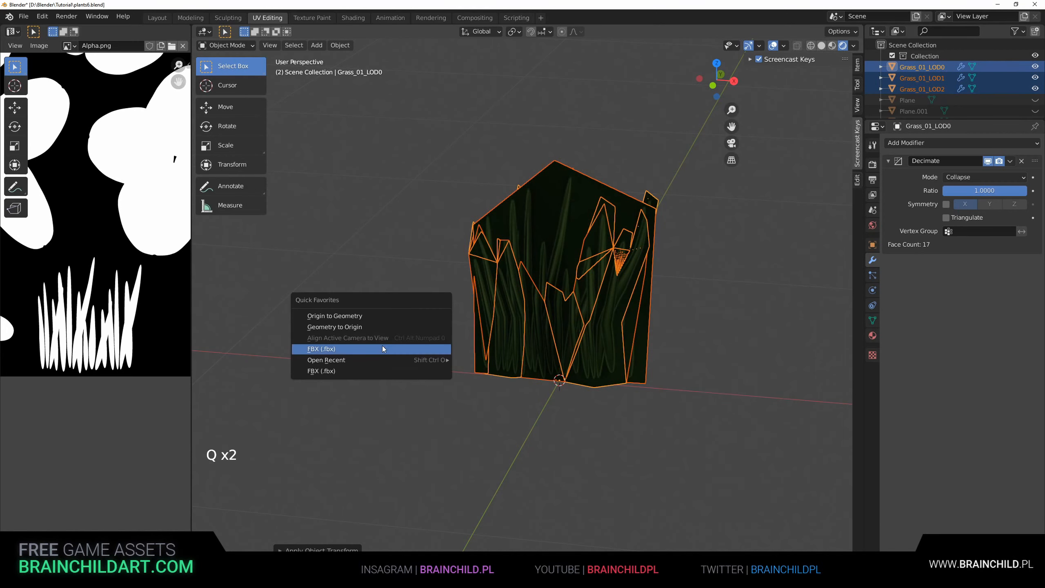
left_click(383, 347)
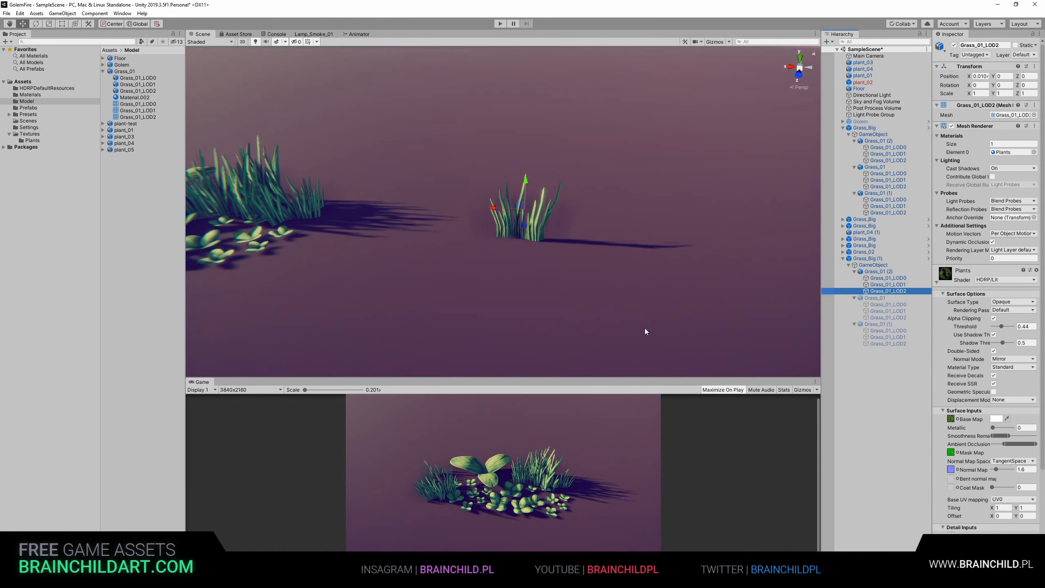
Step: Switch to Unity and compare the re-exported LOD0, LOD1 and LOD2 meshes of Grass_01 (2) from near and far
left_click(885, 285)
left_click(888, 279)
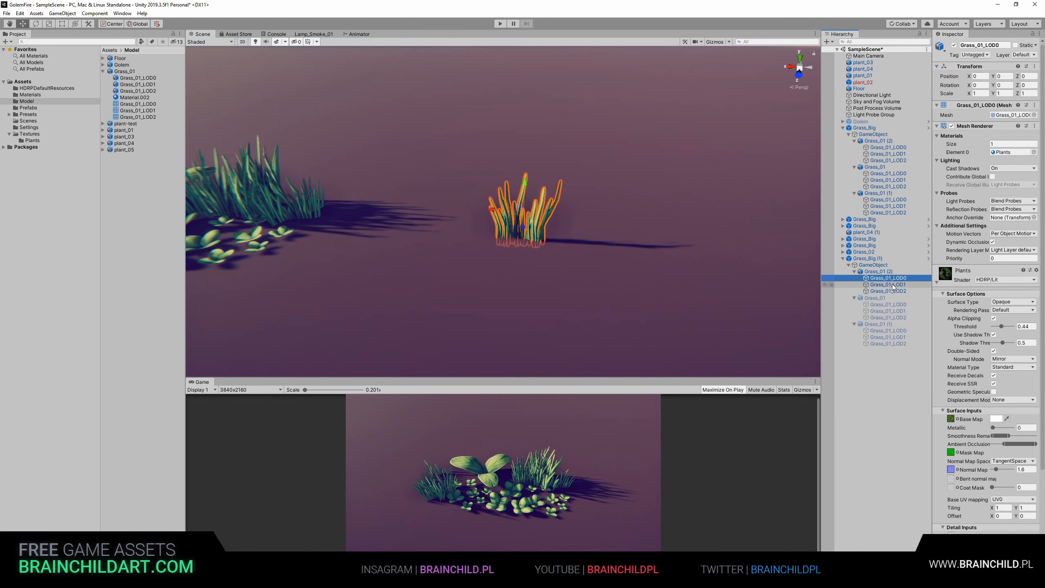
left_click(890, 285)
left_click(893, 292)
scroll(591, 246, "up", 5)
scroll(591, 246, "down", 5)
Step: Select the Grass_01 (2) object in the duplicated Grass_Big to view its LOD Group settings
left_click(615, 261)
left_click(897, 277)
left_click(896, 272)
left_click(897, 280)
left_click(897, 272)
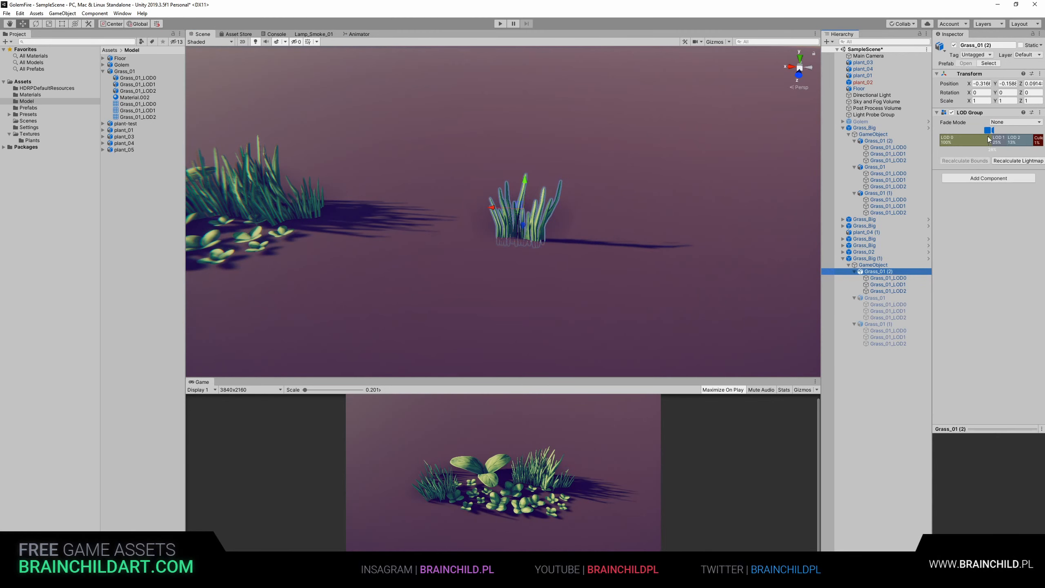
Step: Preview the transitions between LOD 0, LOD 1 and LOD 2 in the LOD Group of Grass_01 (2)
mouse_move(986, 133)
left_mouse_down()
mouse_move(954, 131)
mouse_move(1008, 137)
mouse_move(989, 142)
left_mouse_up()
mouse_move(1007, 140)
left_mouse_down()
mouse_move(977, 142)
mouse_move(1022, 148)
left_mouse_up()
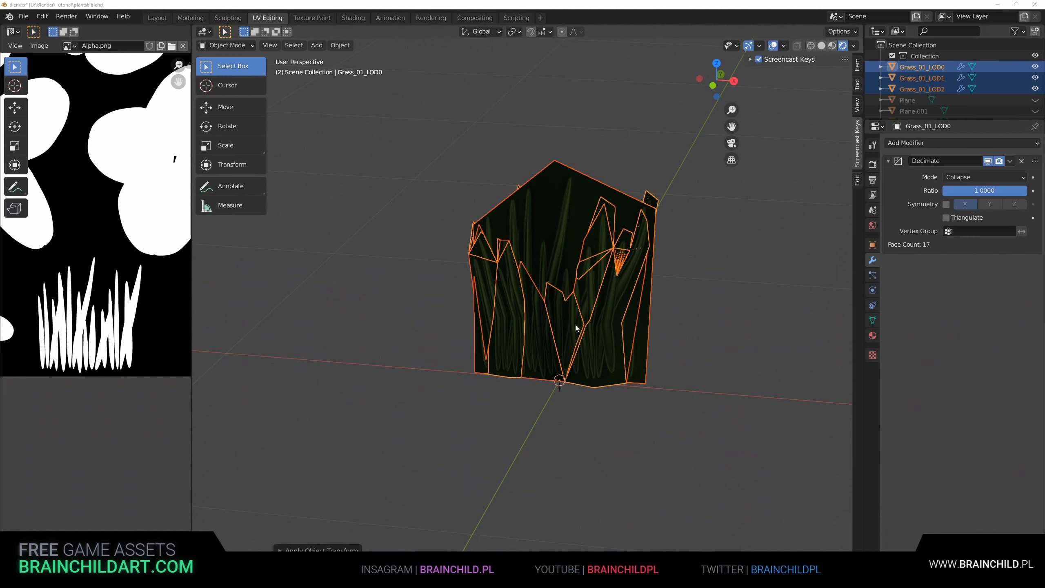
Step: Switch to Blender, hide the three Grass_01 LOD meshes and show only the large-leaved plant Plane.001
scroll(576, 326, "up", 1)
middle_click_drag(576, 325, 567, 252)
scroll(592, 243, "down", 2)
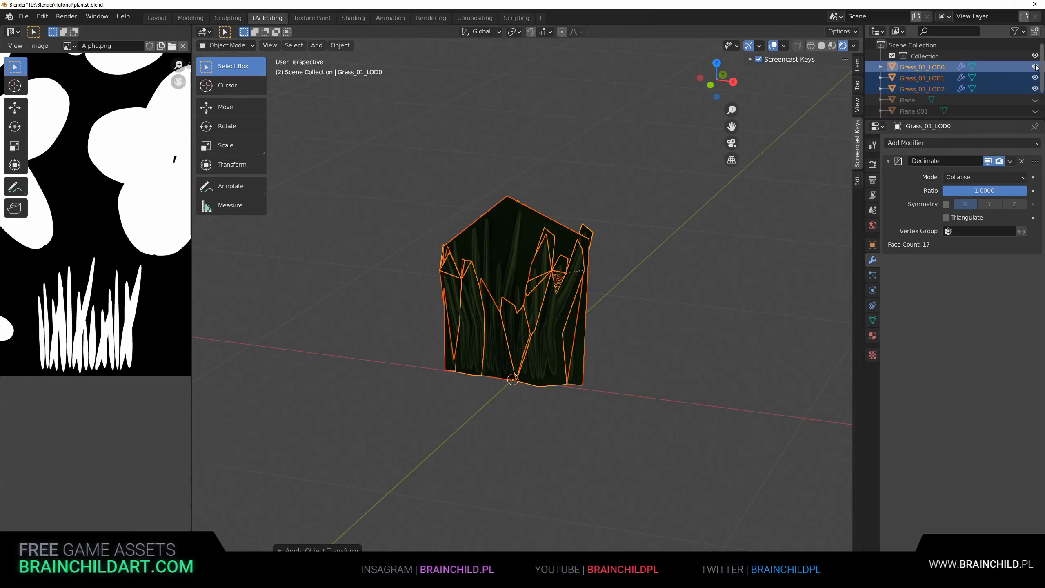
left_click_drag(1035, 66, 1036, 89)
scroll(987, 82, "down", 1)
scroll(910, 107, "down", 5)
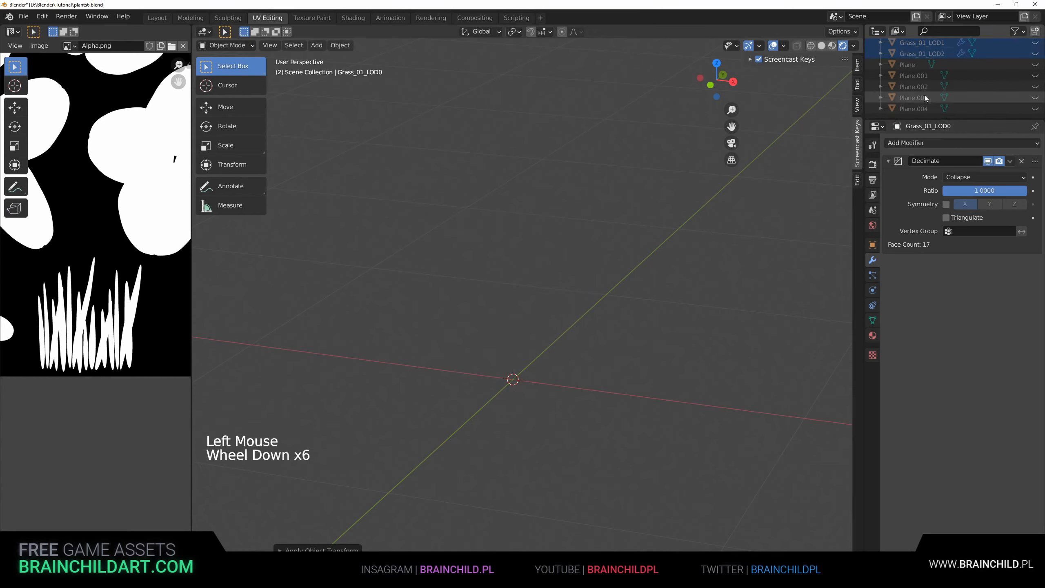
left_click(922, 75)
left_click(1036, 75)
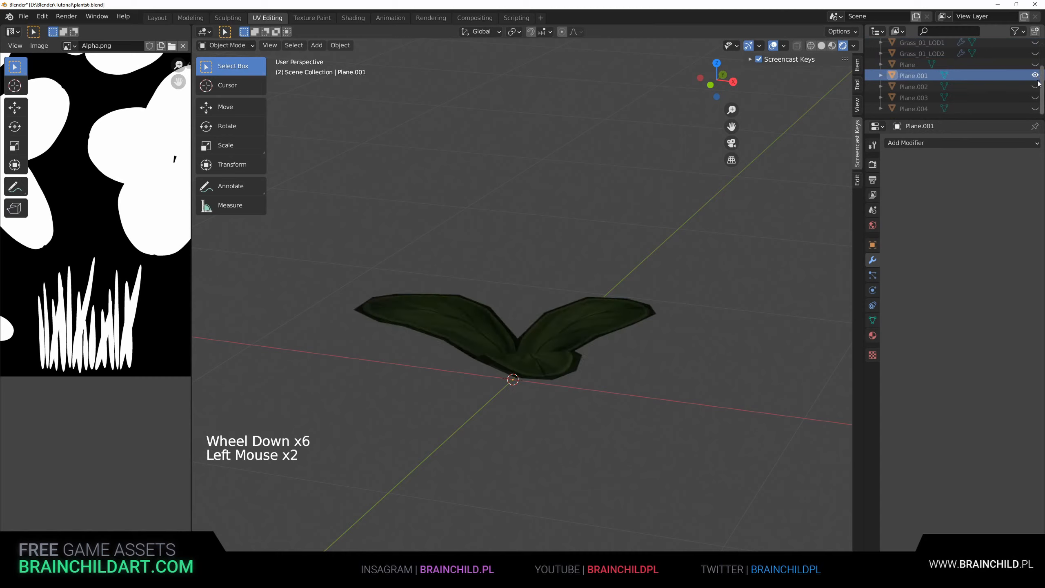
Step: Briefly show Plane.002, Plane.003 and Plane.004 to check which plant each one is
left_click(1036, 87)
left_click(1036, 86)
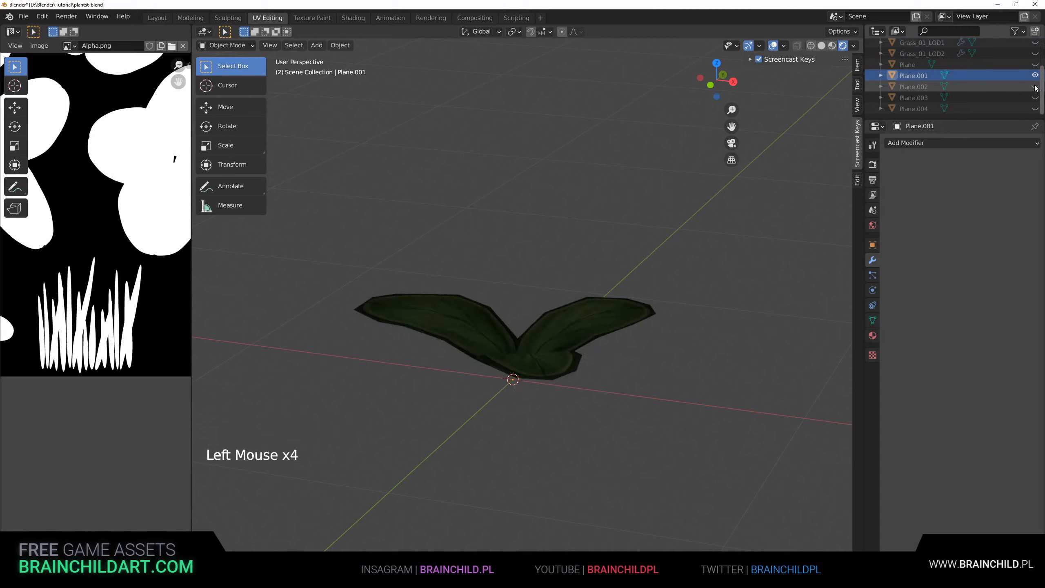
left_click(1036, 97)
left_click(1036, 97)
left_click(1036, 109)
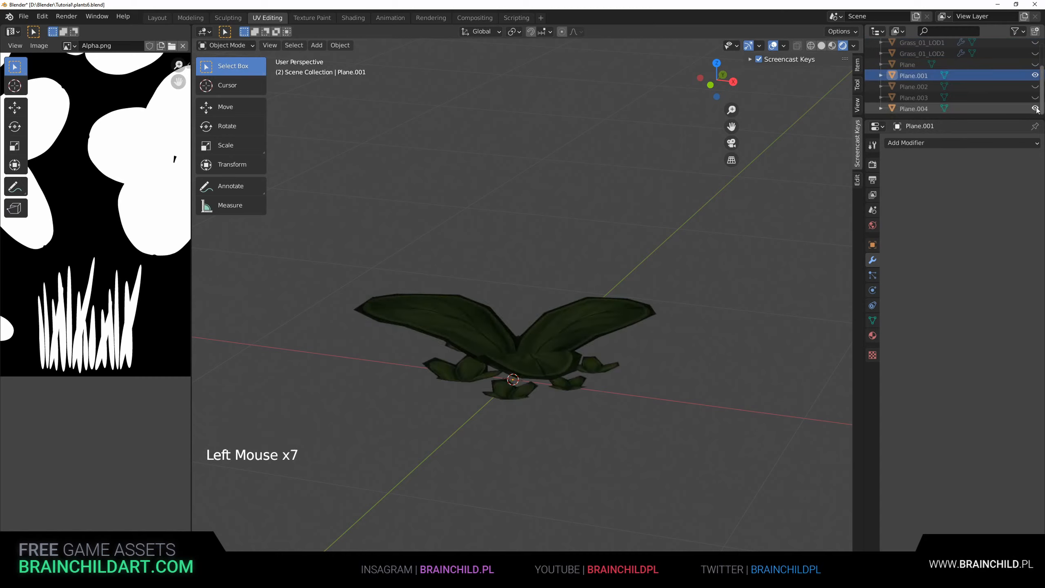
Step: Select the Plane.001 leaf plant and rename it Plant_01_LOD0
middle_click_drag(531, 288, 566, 303)
scroll(576, 239, "down", 2)
scroll(566, 304, "up", 2)
left_click(469, 299)
middle_click_drag(470, 298, 610, 272, "shift")
key("Tab")
key("Tab")
triple_click(914, 75)
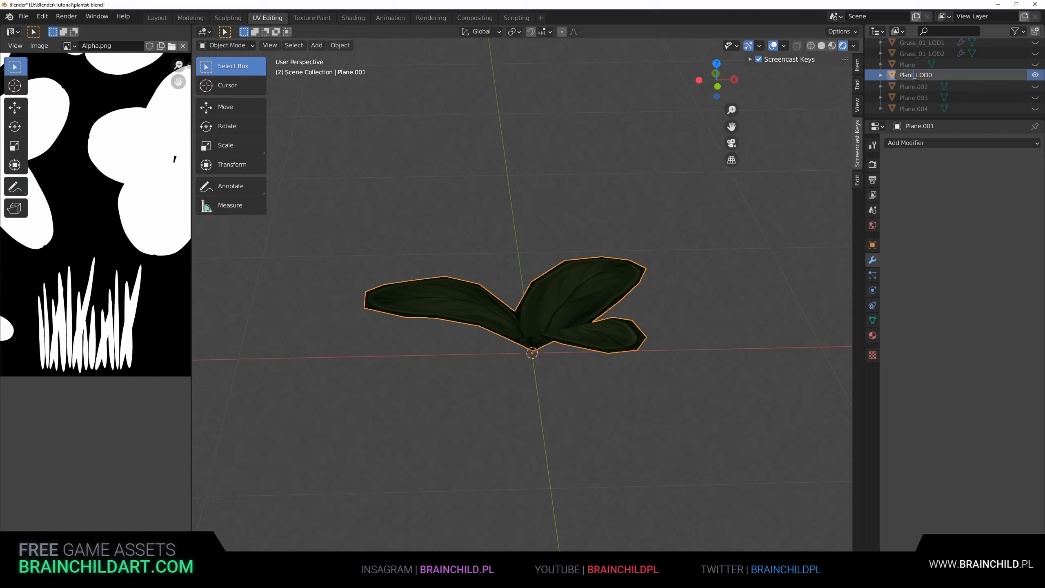
key("Return")
Step: Save the file and add a Subdivision Surface modifier to Plant_01_LOD0
scroll(531, 275, "down", 2)
middle_click_drag(494, 274, 473, 275)
scroll(534, 286, "up", 1)
middle_click_drag(500, 280, 602, 256, "shift")
key("ctrl+s")
scroll(576, 268, "up", 3)
key("Tab")
key("Tab")
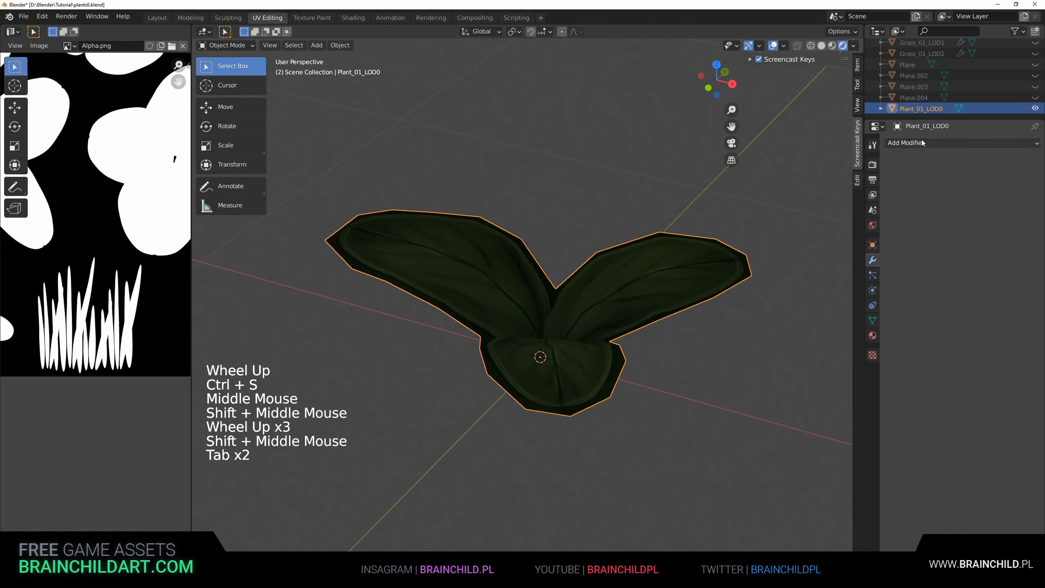
left_click(943, 142)
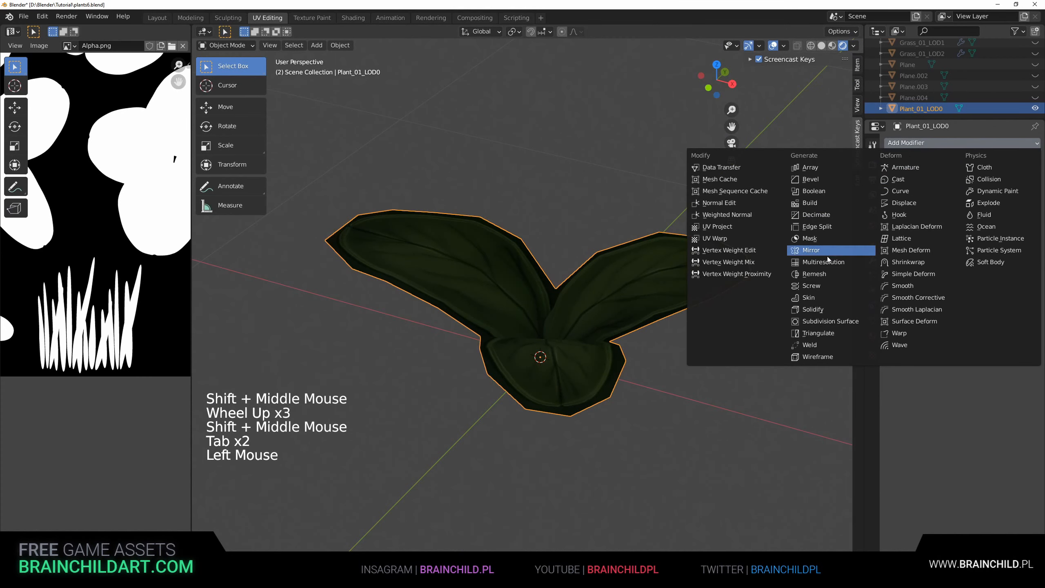
left_click(837, 324)
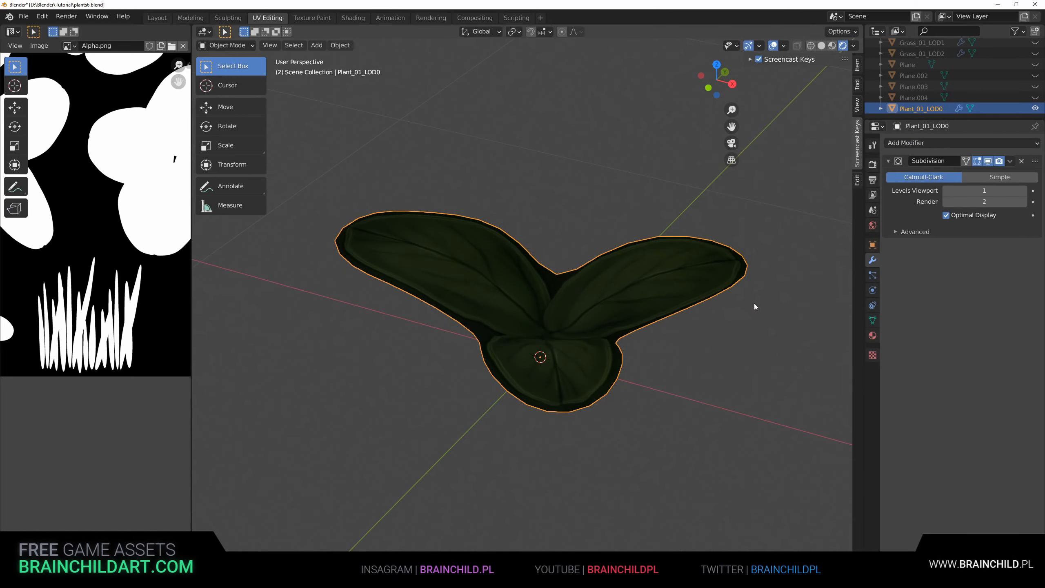
middle_click_drag(755, 303, 733, 269)
key("Tab")
key("Tab")
Step: Try applying the Subdivision modifier on Plant_01_LOD0 and undo it after checking the mesh
left_click(889, 201)
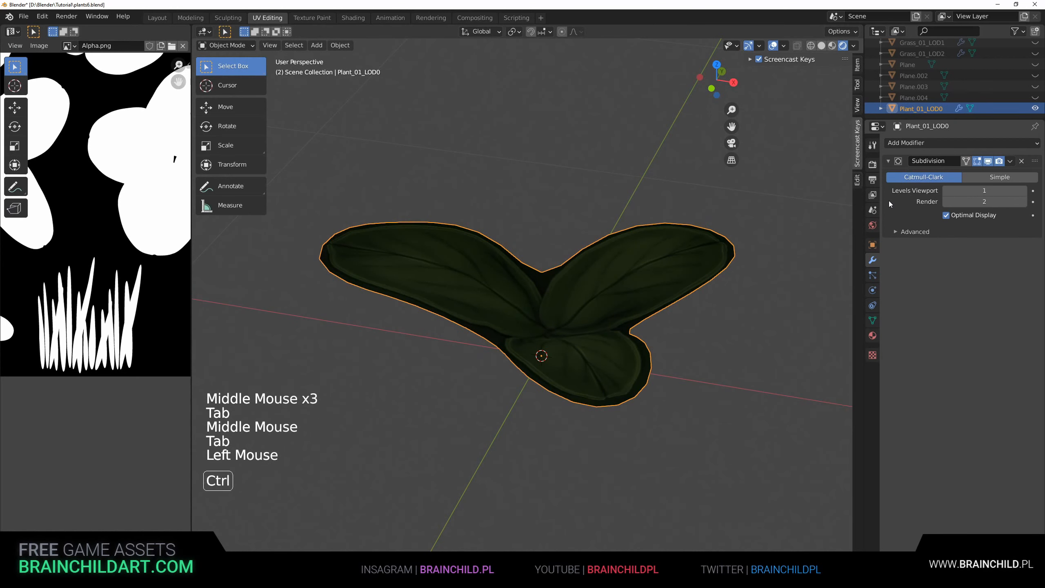
key("ctrl+a")
scroll(604, 263, "up", 1)
key("Tab")
scroll(605, 263, "up", 1)
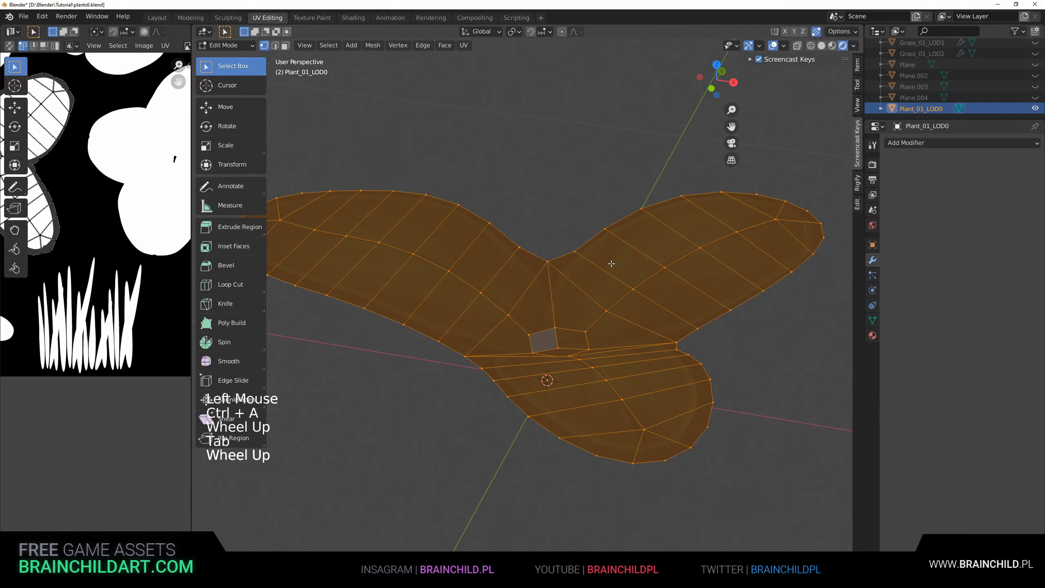
key("Tab")
key("ctrl+z")
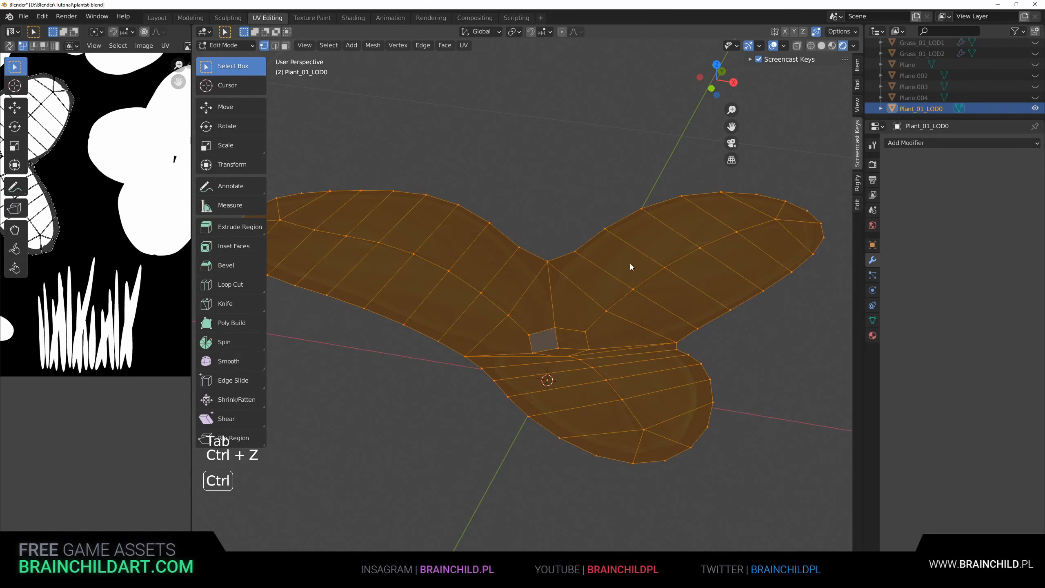
key("ctrl+z")
key("ctrl+z")
Step: Duplicate Plant_01_LOD0, place the copy beside it along the X axis and remove the copy's Subdivision modifier
scroll(644, 262, "down", 3)
middle_click_drag(644, 263, 612, 264)
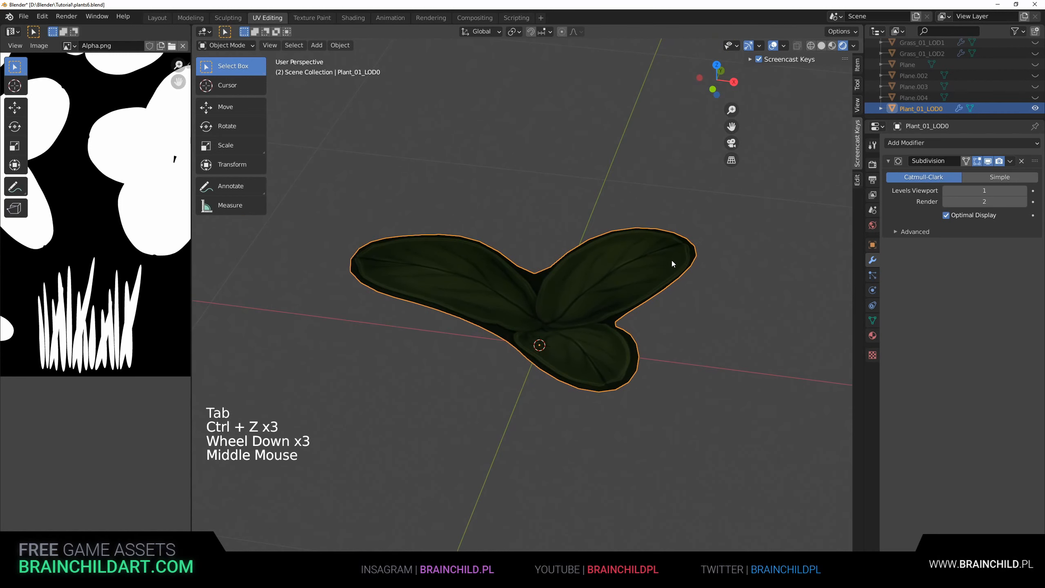
key("shift+d")
scroll(633, 288, "down", 4)
key("g")
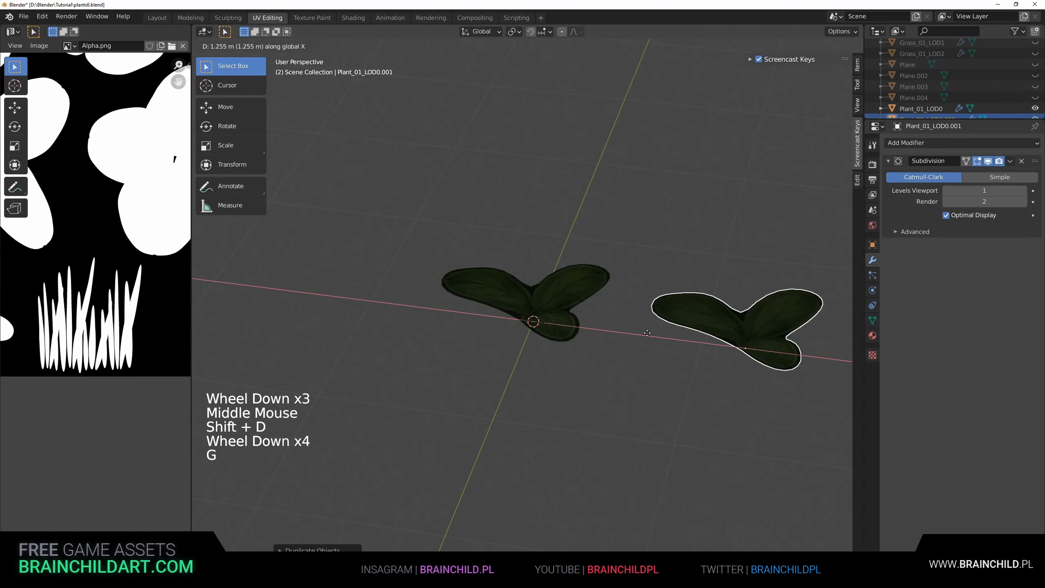
left_click(1022, 168)
left_click(1022, 161)
key("g")
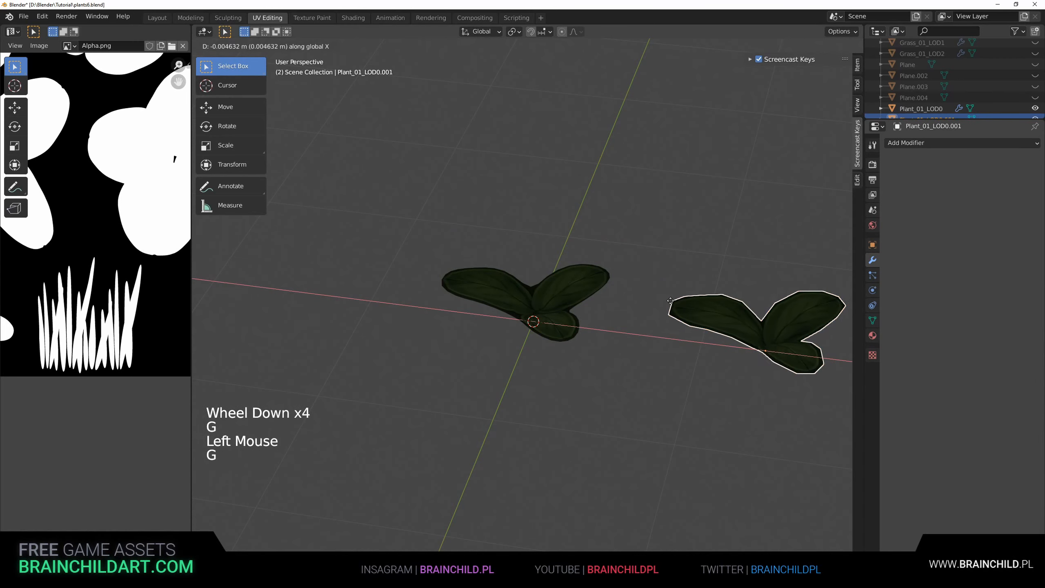
left_click(649, 305)
Step: Select the original Plant_01_LOD0 and apply its Subdivision modifier
left_click(527, 292)
scroll(525, 289, "up", 5)
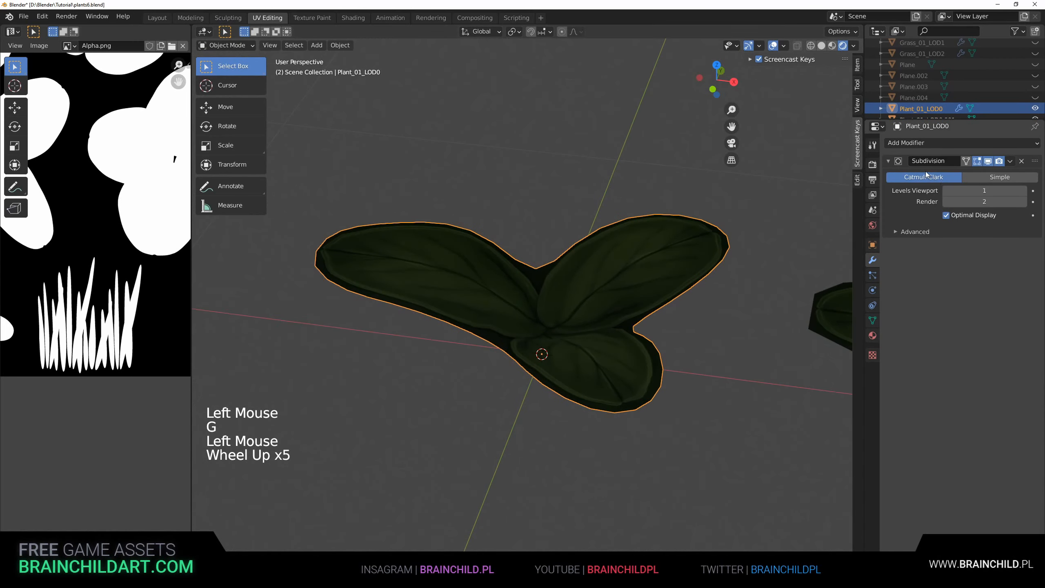
key("ctrl+a")
scroll(529, 284, "up", 2)
Step: Merge the vertices around the central junction of the three leaves at their center
key("Tab")
mouse_move(529, 252)
middle_mouse_down()
mouse_move(525, 299)
mouse_move(524, 258)
middle_mouse_up()
middle_click_drag(524, 259, 589, 246)
left_click(528, 290)
left_click(540, 290, "shift")
left_click(552, 269, "shift")
key("alt+n")
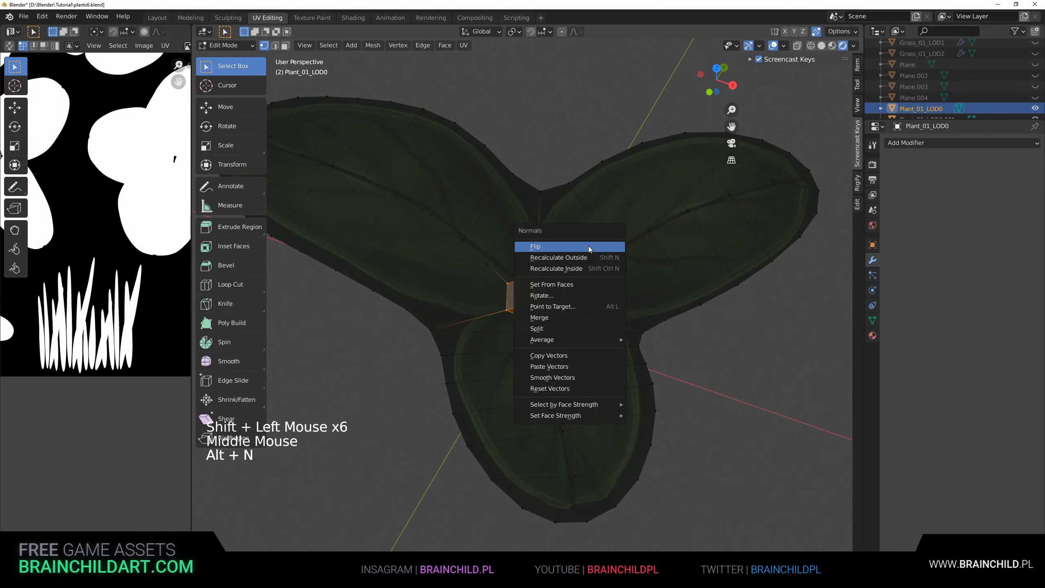
key("m")
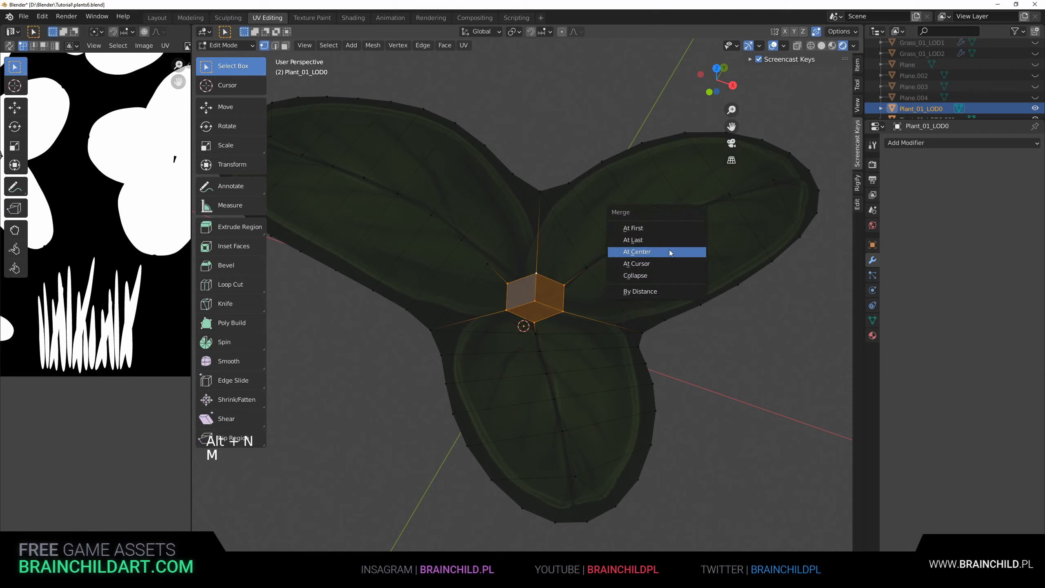
left_click(671, 252)
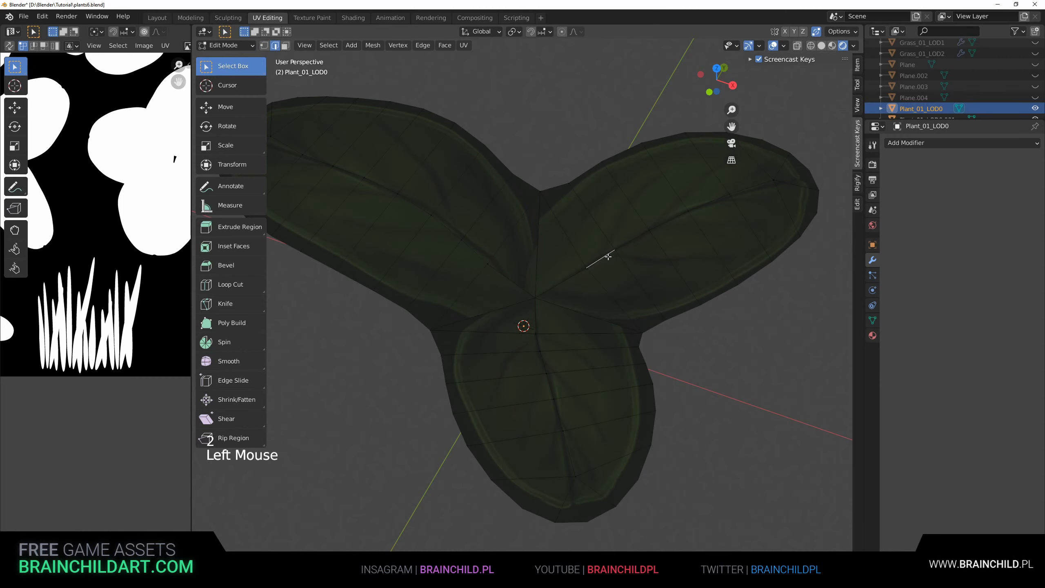
Step: Select the midrib edges of the leaves and move them along the Z axis to shape the leaves
left_click(542, 347, "alt+shift")
middle_click_drag(542, 347, 586, 285)
key("g")
key("z")
key("Tab")
scroll(567, 264, "down", 5)
key("Tab")
scroll(619, 222, "up", 4)
Step: Select the midrib vertex near each of the three leaf tips and lower them about 0.02 m along Z
key("1")
left_click(660, 173)
middle_click_drag(669, 205, 696, 173, "shift")
middle_click_drag(695, 173, 690, 175)
left_click(693, 242, "shift")
scroll(692, 242, "up", 1, "shift")
left_click(305, 171, "shift")
key("g")
key("z")
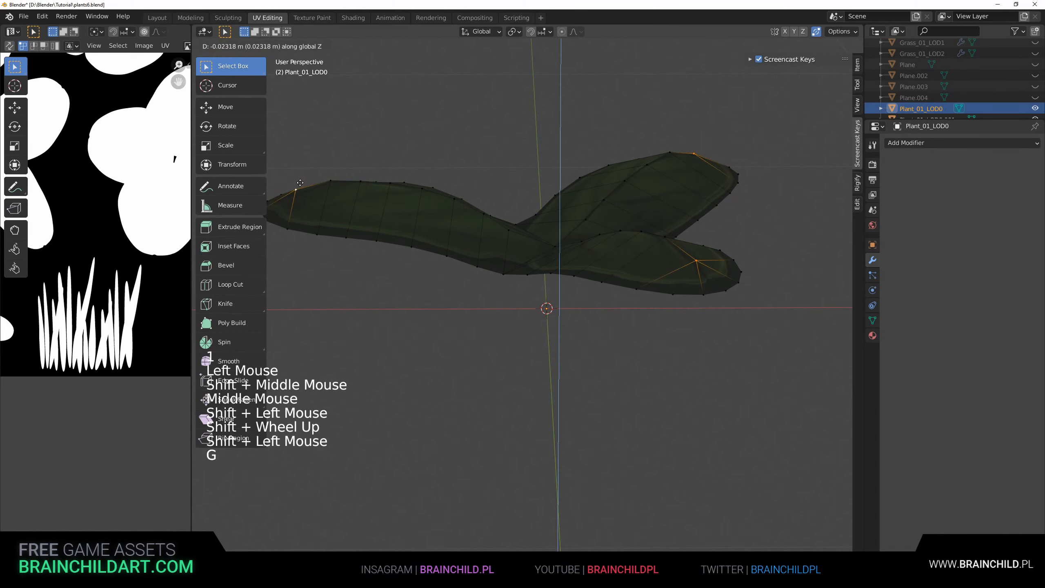
left_click(300, 182)
key("Tab")
scroll(528, 215, "down", 5)
middle_click_drag(528, 215, 524, 268)
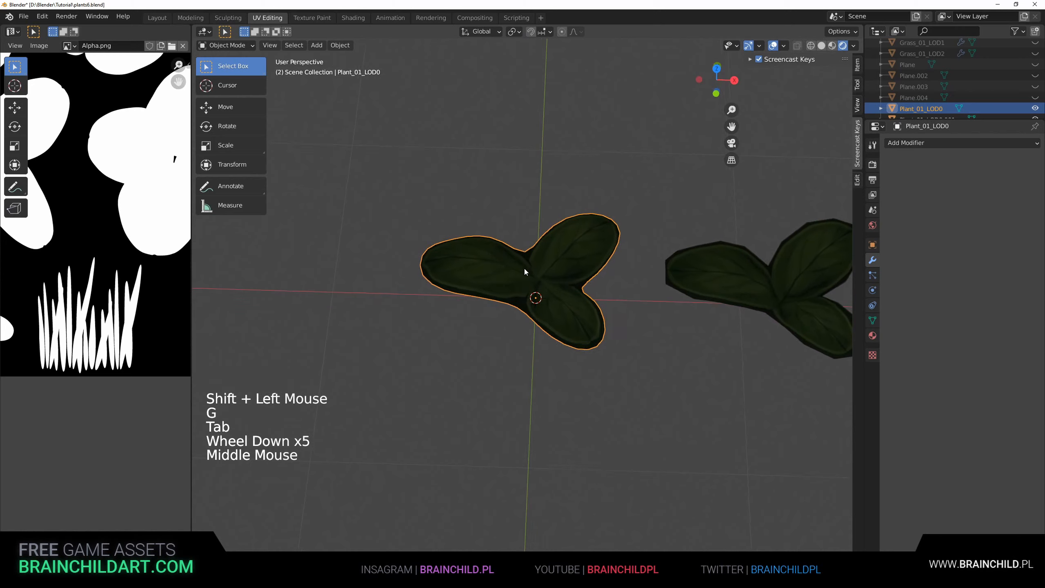
Step: Select the three outer vertices where neighbouring leaves meet and scale them slightly inward
left_click(528, 214)
scroll(528, 214, "down", 3)
middle_click_drag(529, 214, 508, 178)
scroll(508, 178, "up", 6)
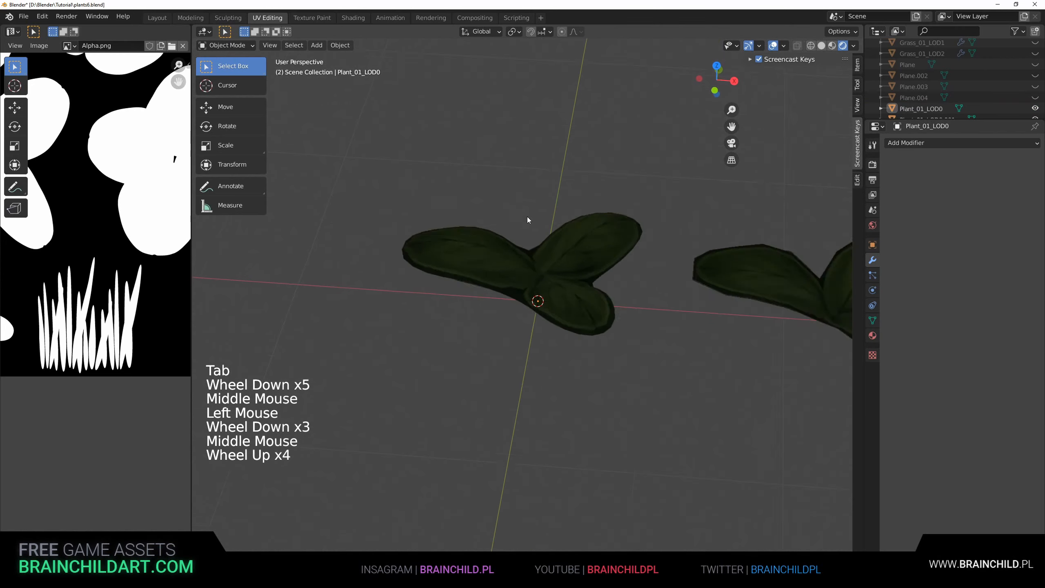
middle_click_drag(535, 257, 535, 280, "shift")
middle_click_drag(535, 280, 555, 278)
scroll(537, 304, "up", 3)
key("Tab")
middle_click_drag(556, 278, 513, 279)
left_click(567, 249)
key("g")
right_click(512, 278)
middle_click_drag(652, 373, 653, 394)
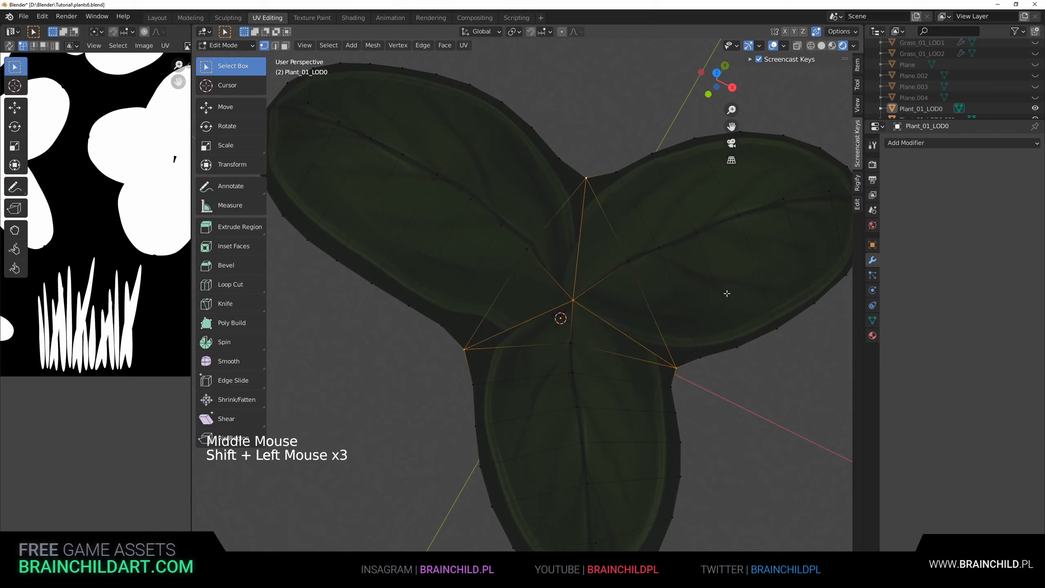
key("s")
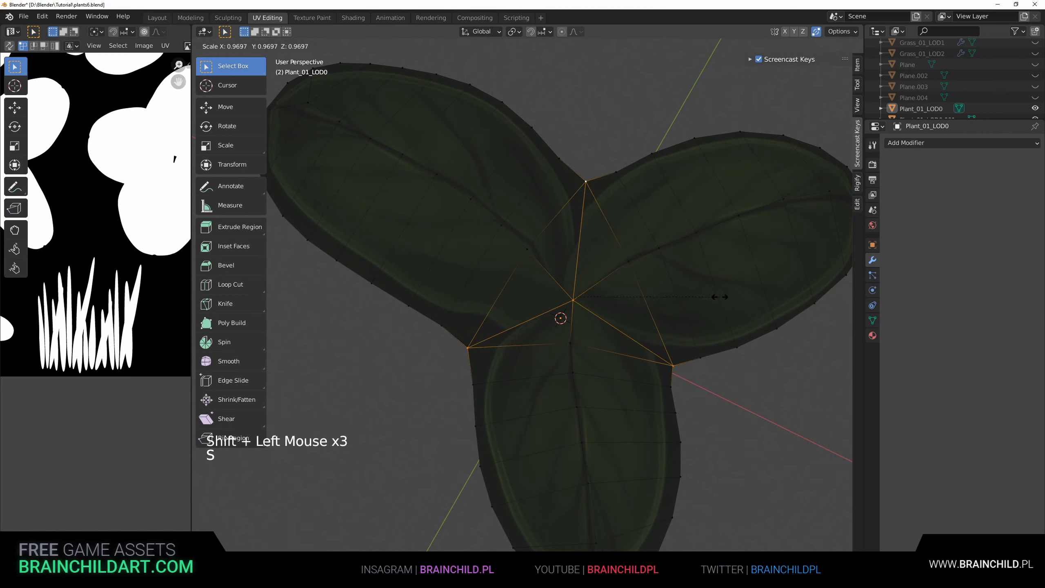
left_click(725, 300)
Step: Select the whole linked plant mesh and nudge the lower leaf-junction UV vertex slightly toward the white alpha area
middle_click_drag(541, 307, 508, 311)
left_click(535, 249)
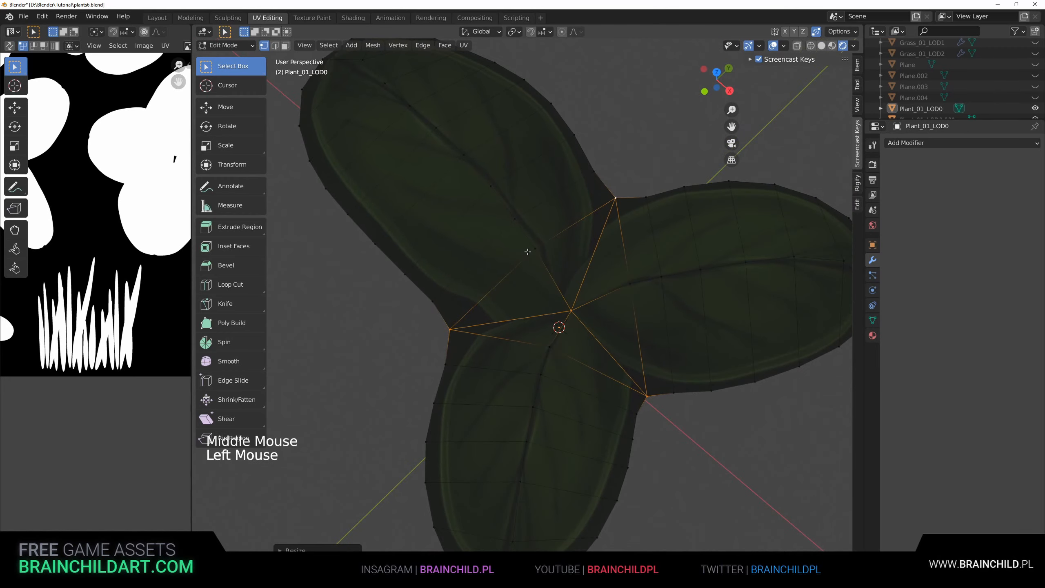
key("l")
scroll(160, 310, "down", 5)
middle_click_drag(159, 310, 96, 287)
scroll(129, 299, "up", 7)
scroll(105, 201, "up", 3)
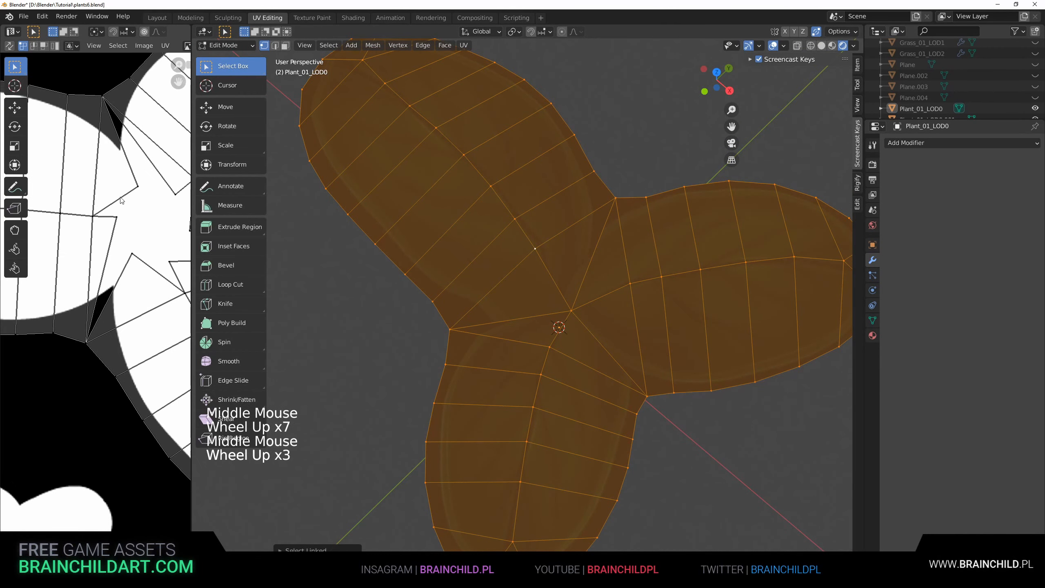
left_click(106, 105)
key("g")
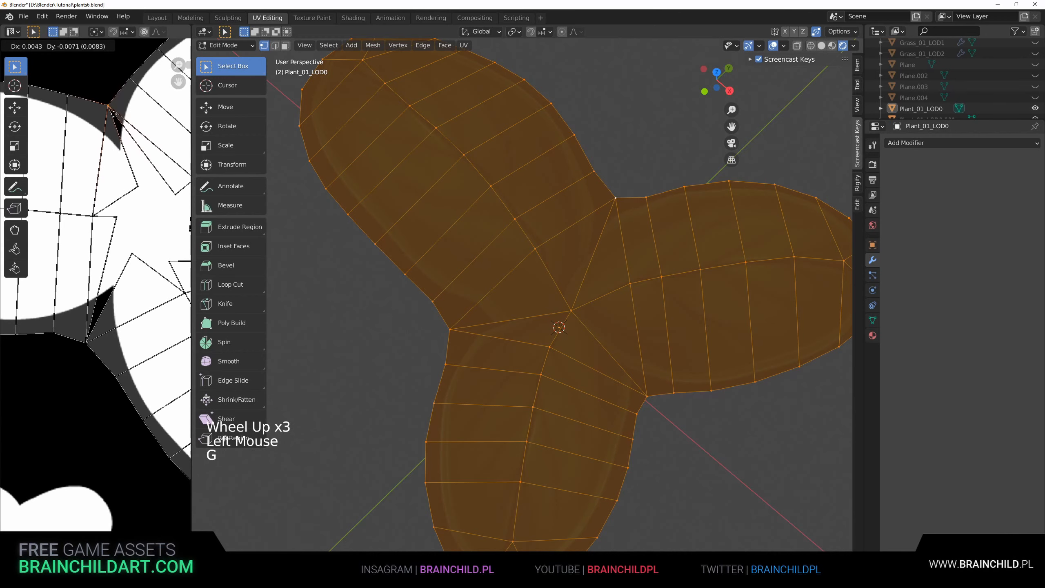
right_click(108, 109)
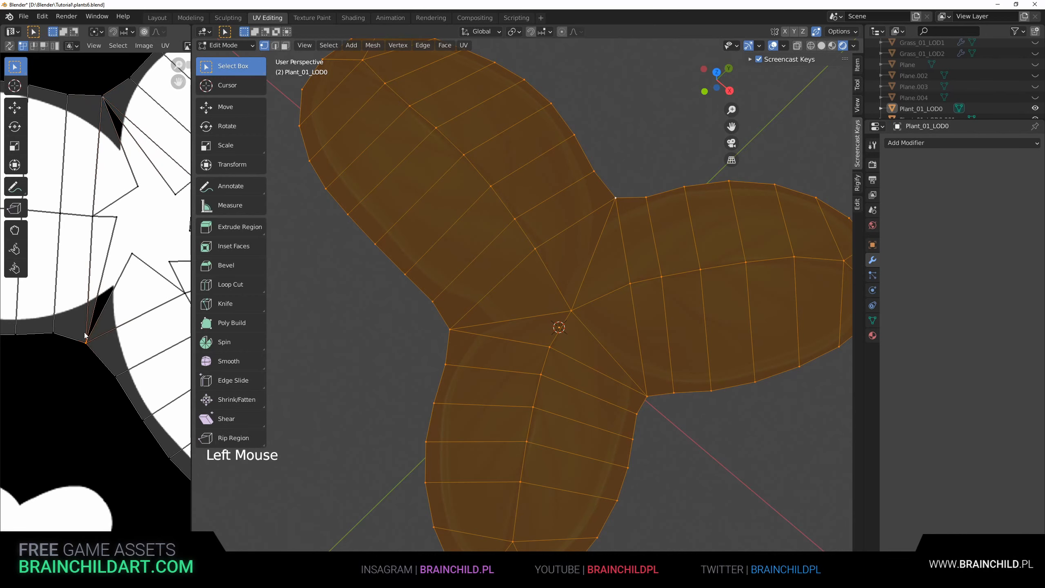
key("g")
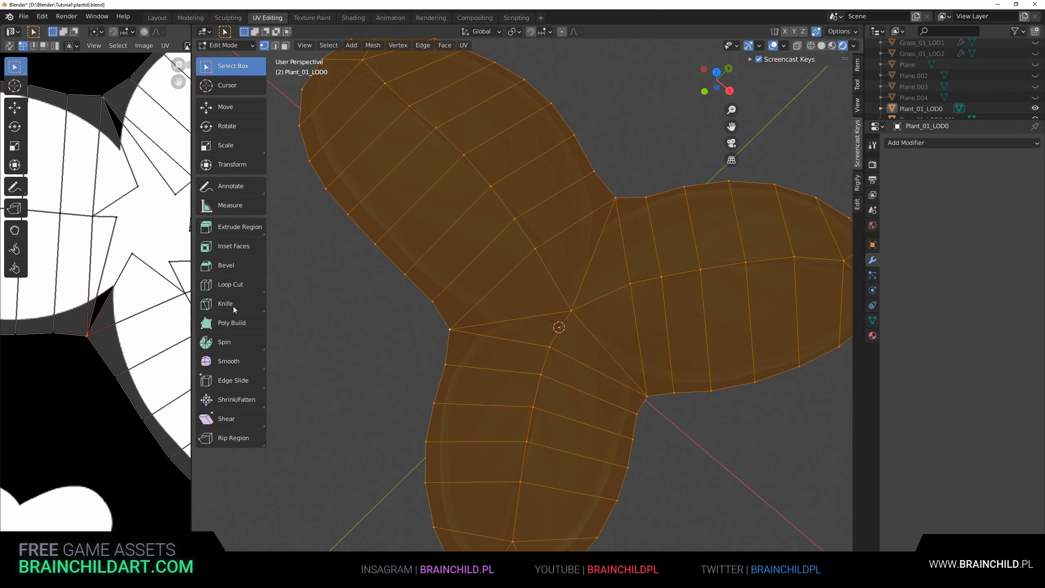
Step: Examine the shape and texture of Plant_01_LOD0 around the leaf junctions in Object and Edit Mode
middle_click_drag(568, 313, 498, 237)
key("Tab")
scroll(591, 317, "down", 6)
scroll(573, 287, "up", 1)
key("Tab")
scroll(580, 287, "up", 5)
scroll(584, 286, "down", 2)
scroll(617, 251, "down", 1)
scroll(618, 260, "down", 1)
scroll(593, 295, "up", 2)
Step: In top view, move each of the three outer leaf-junction vertices slightly toward the plant's centre
key("2")
left_click(499, 238)
middle_click_drag(498, 237, 576, 272)
key("1")
left_click(535, 239)
scroll(585, 278, "up", 2)
key("g")
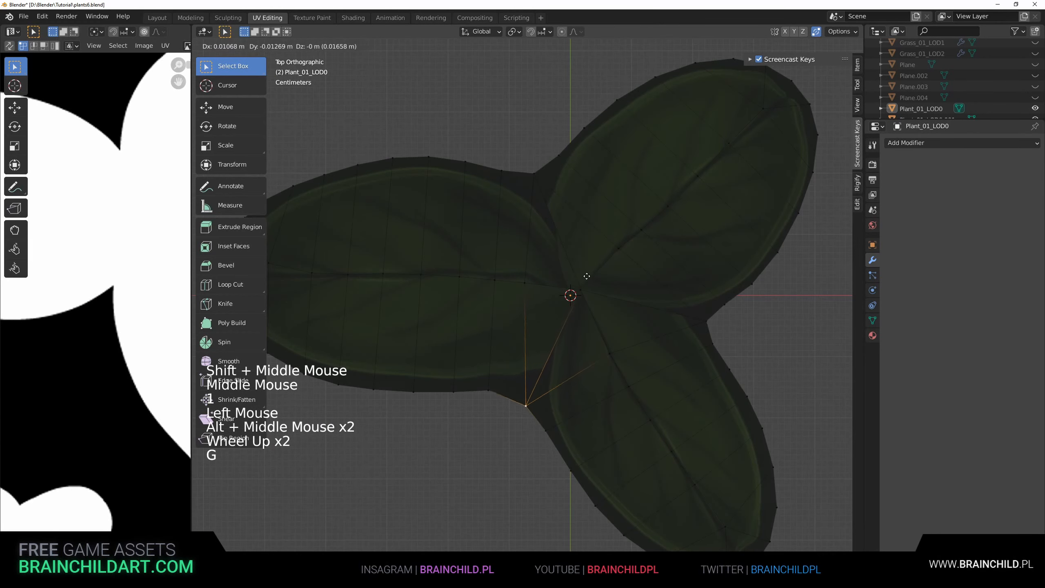
left_click(725, 317)
key("g")
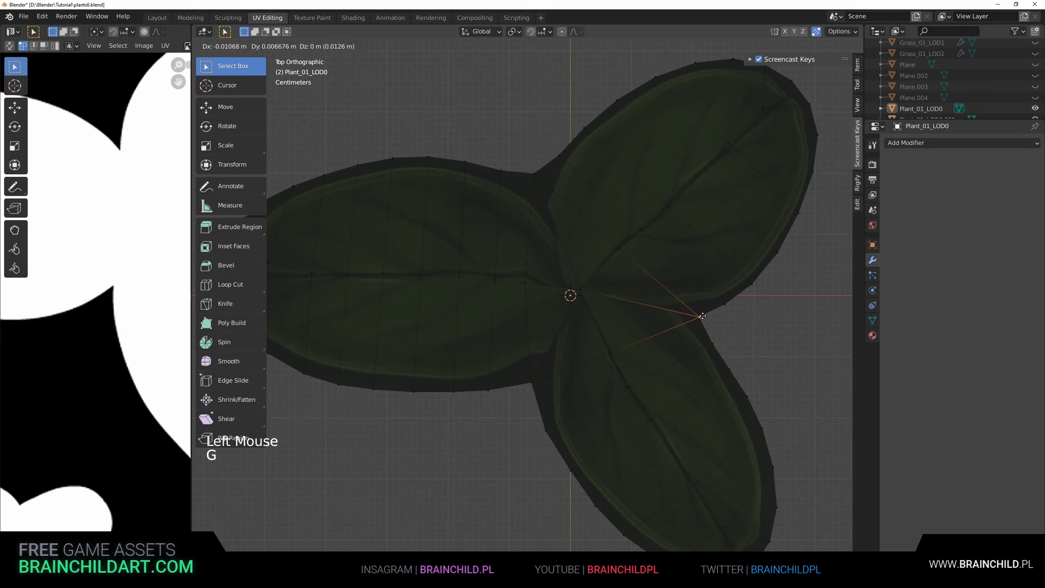
left_click(702, 316)
left_click(533, 177)
key("g")
left_click(533, 186)
Step: Select a cross edge loop near the base of each Plant_01_LOD0 leaf and dissolve the edges
middle_click_drag(577, 193, 462, 126, "shift")
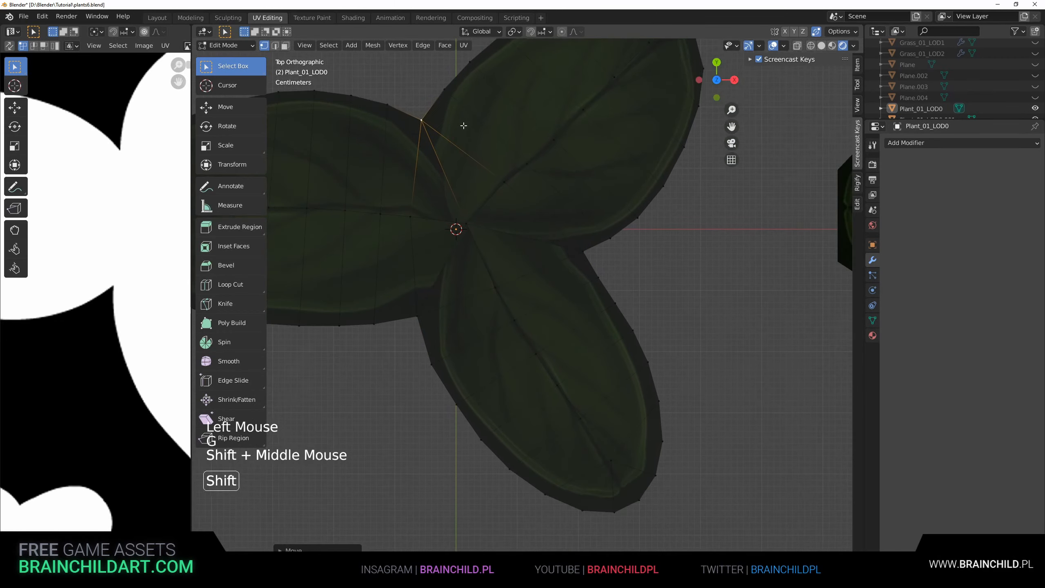
scroll(514, 144, "down", 1)
middle_click_drag(571, 161, 617, 299, "shift")
left_click(559, 358)
middle_click_drag(559, 358, 536, 250)
key("2")
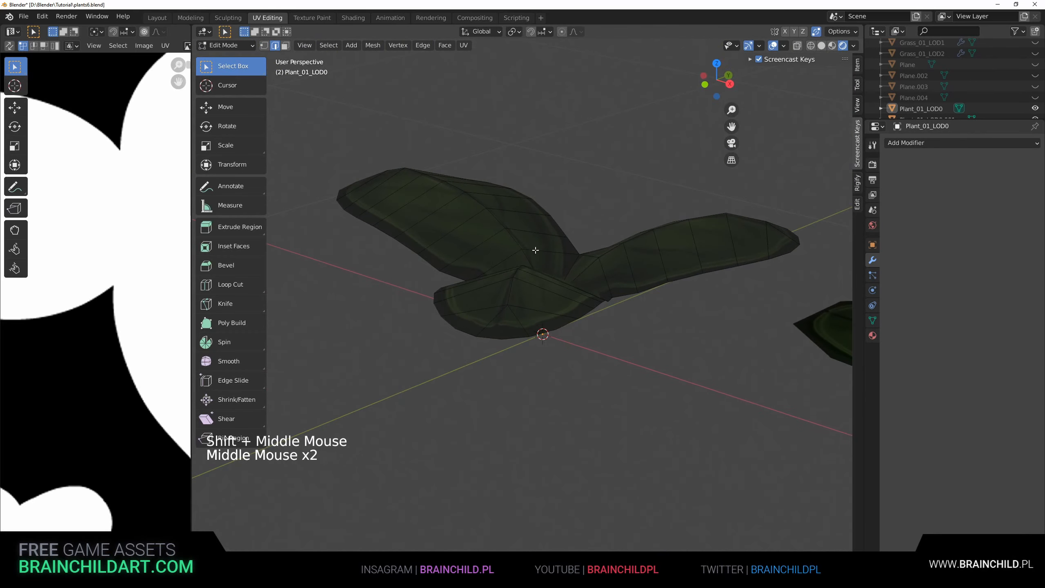
triple_click(629, 263, "alt+shift")
key("Delete")
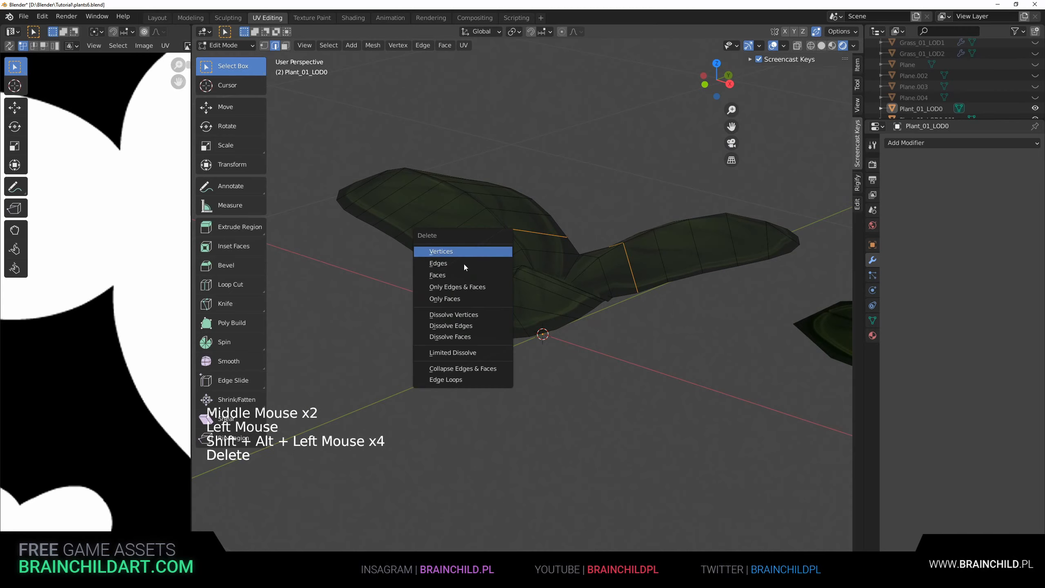
left_click(456, 326)
Step: Dissolve a further set of cross edges on the leaves of Plant_01_LOD0
middle_click_drag(456, 326, 544, 304)
left_click(595, 285)
left_click(594, 284, "alt+shift")
left_click(594, 284, "alt+shift")
left_click(593, 283, "alt+shift")
key("Delete")
left_click(608, 260)
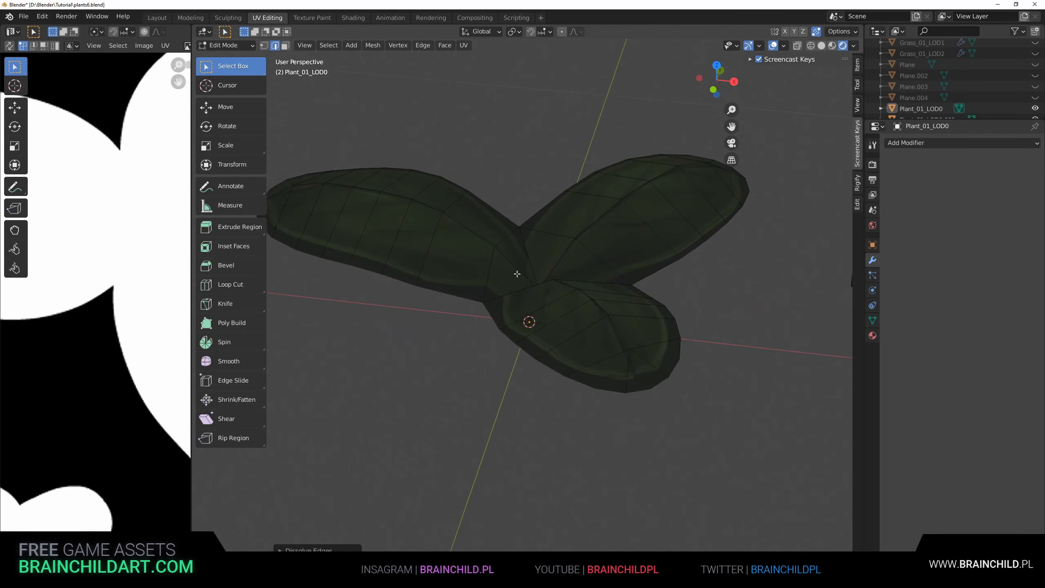
Step: Select the whole Plant_01_LOD0 mesh and unwrap it with Project From View in top view
key("a")
scroll(517, 274, "down", 4)
middle_click_drag(543, 304, 566, 322)
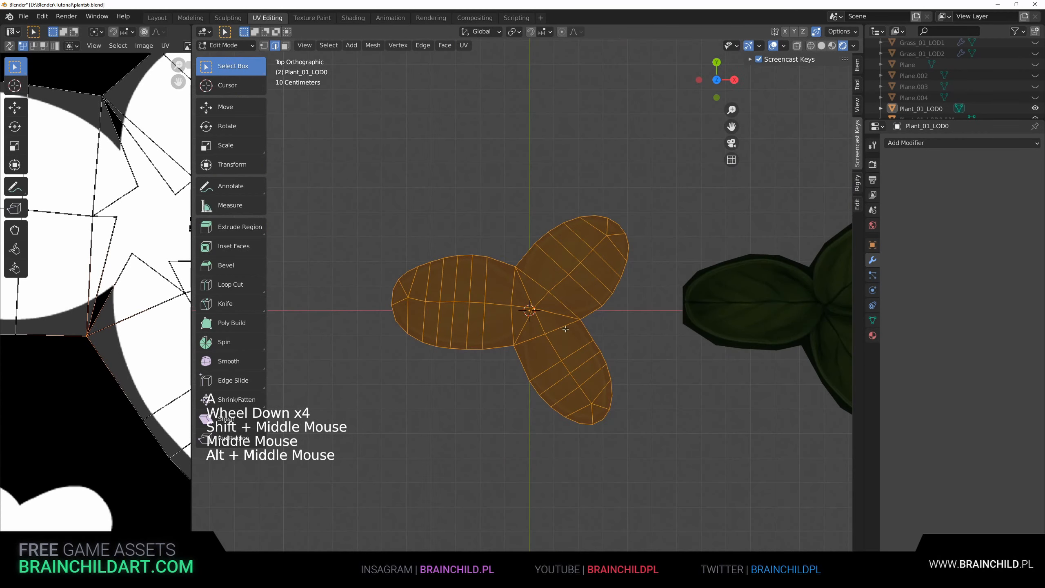
key("u")
left_click(565, 321)
scroll(95, 289, "up", 1)
scroll(95, 288, "down", 8)
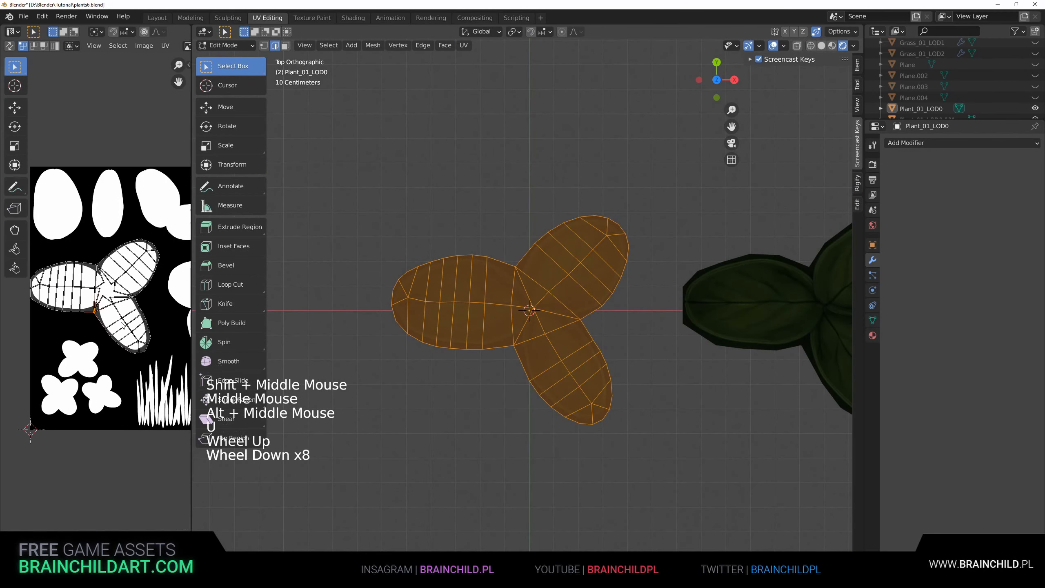
key("u")
left_click(605, 291)
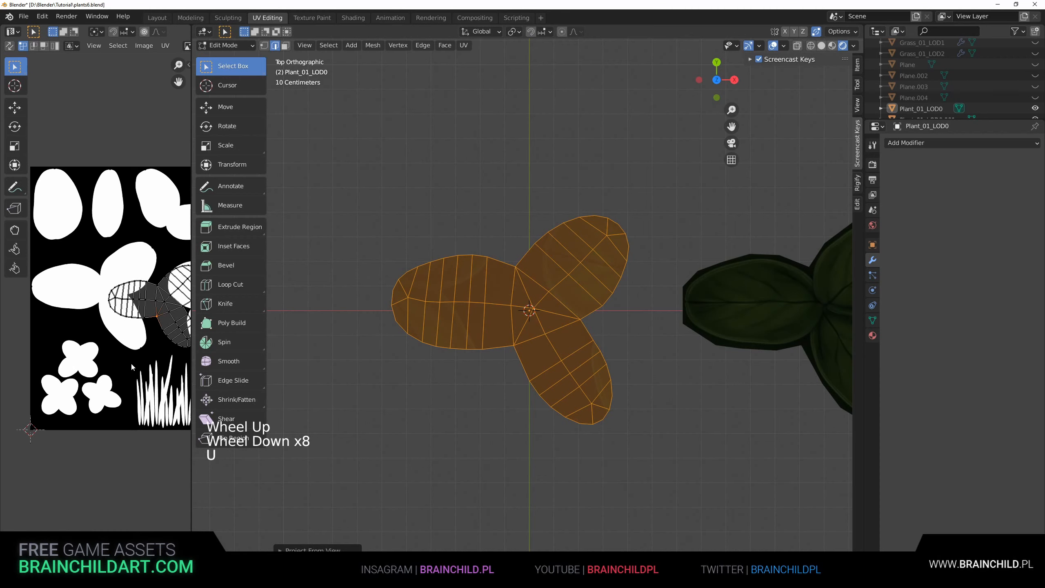
Step: Move and scale the projected plant UVs to fit the white three-leaf shape on Alpha.png
key("a")
key("g")
left_click(83, 345)
key("s")
left_click(144, 335)
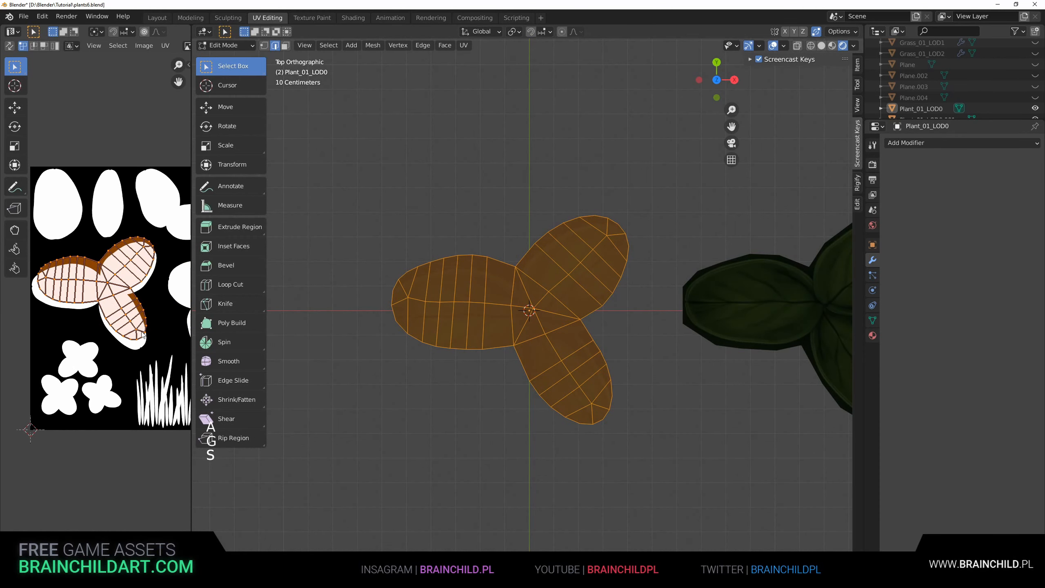
scroll(143, 334, "up", 2)
key("g")
left_click(148, 328)
scroll(148, 327, "down", 1)
key("s")
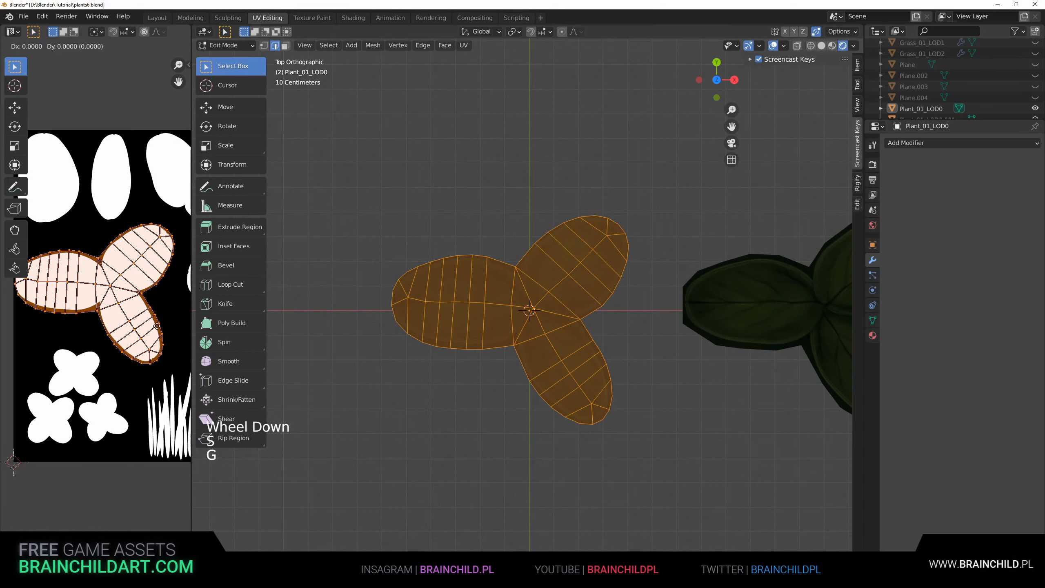
key("g")
key("Tab")
Step: Compare the shape and texture of Plant_01_LOD0 with its lower-detail copy from several angles and distances
middle_click_drag(555, 288, 588, 218)
scroll(514, 211, "down", 2)
left_click(547, 218)
middle_click_drag(589, 219, 550, 212)
scroll(576, 198, "down", 2)
scroll(510, 263, "up", 5)
scroll(605, 251, "down", 2)
scroll(561, 207, "down", 2)
scroll(534, 208, "up", 3)
left_click(496, 240)
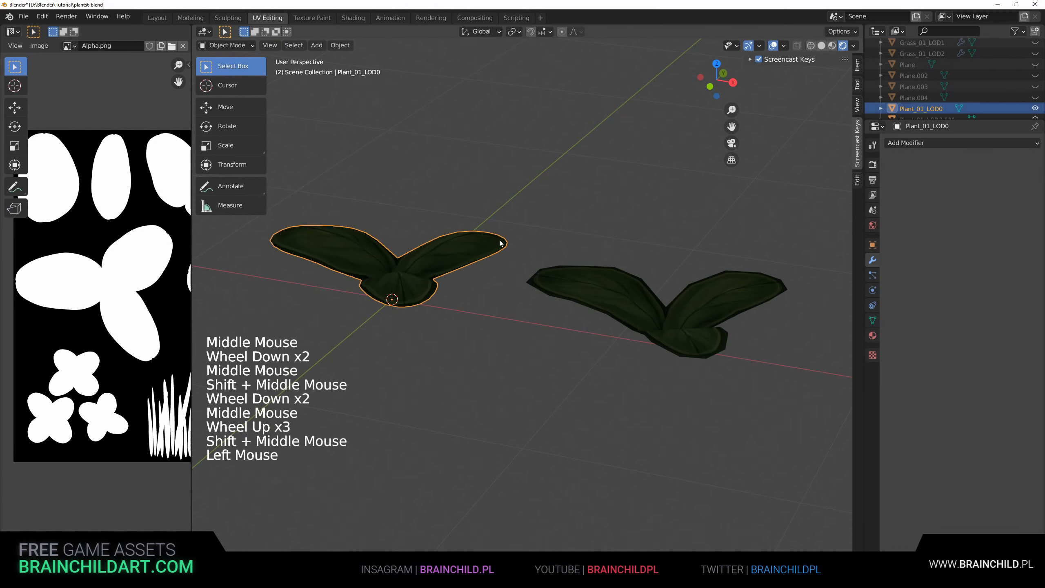
scroll(496, 240, "down", 2)
middle_click_drag(496, 240, 417, 270, "shift")
scroll(416, 269, "up", 1)
scroll(418, 271, "down", 1)
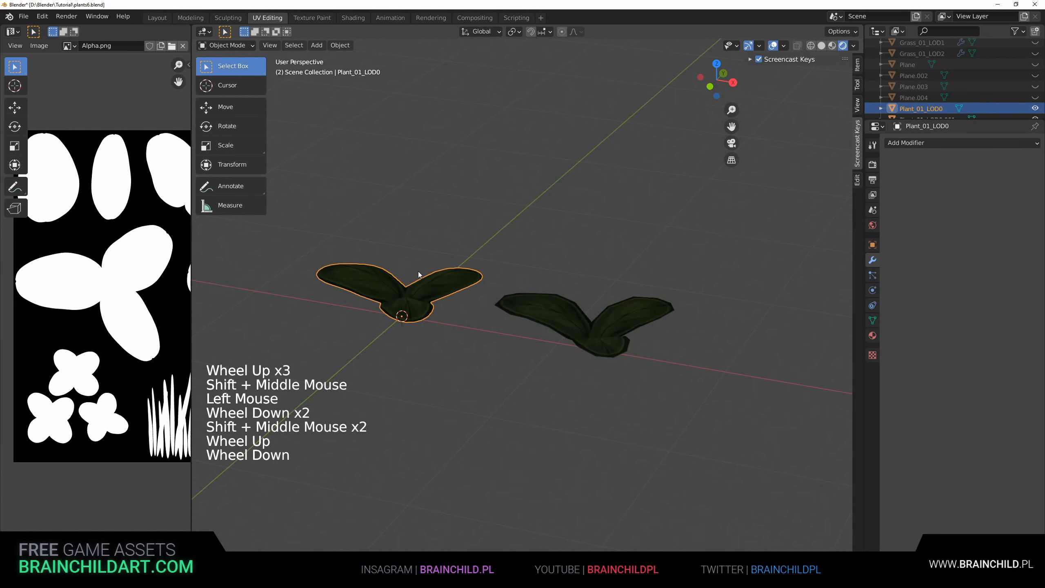
Step: Compare the topology of Plant_01_LOD0 and Plant_01_LOD0.001 by briefly viewing each in Edit Mode
left_click(496, 302)
middle_click_drag(496, 302, 463, 303, "shift")
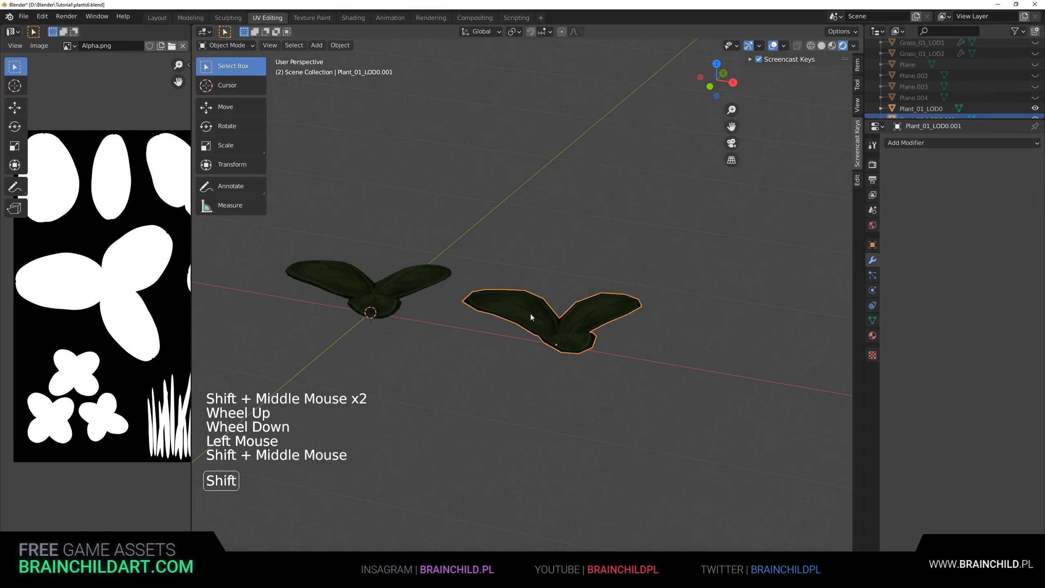
key("Tab")
key("Tab")
left_click(373, 294)
key("Tab")
key("Tab")
left_click(532, 303)
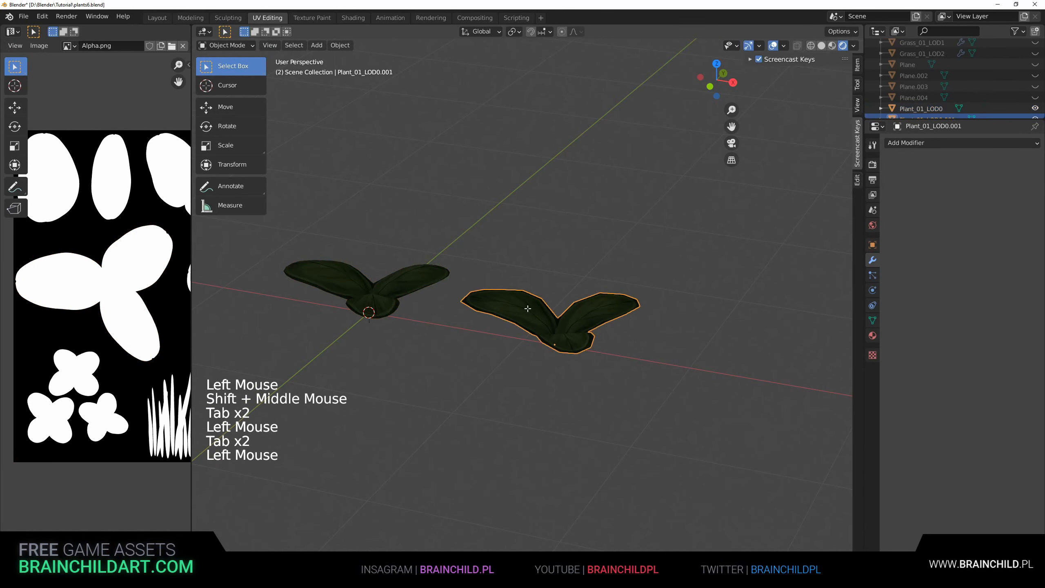
key("Tab")
key("Tab")
Step: Duplicate Plant_01_LOD0.001 and place the copy beside it, on the side away from Plant_01_LOD0
middle_click_drag(578, 319, 509, 296, "shift")
key("shift+d")
key("g")
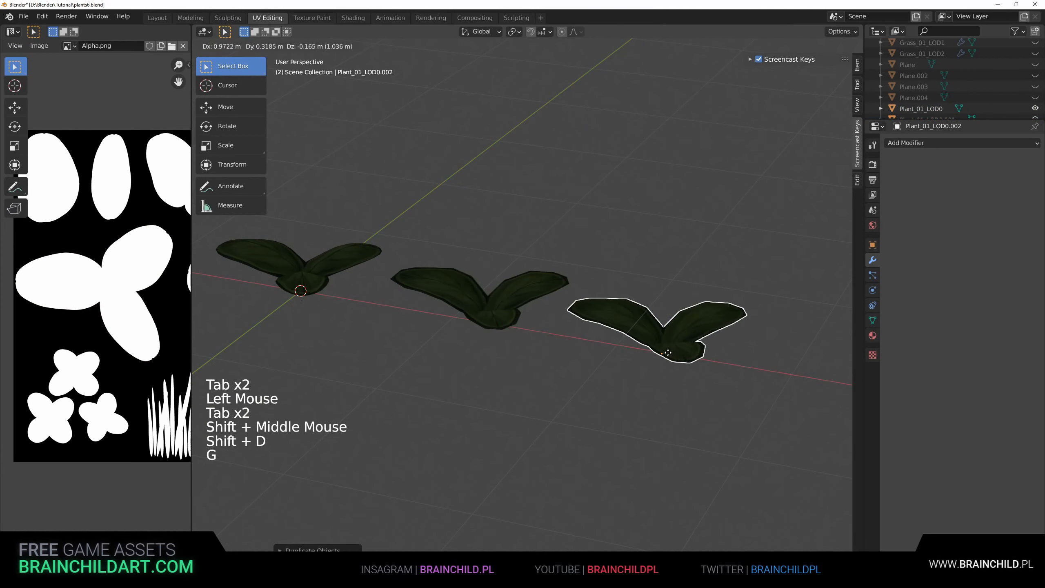
key("ctrl+z")
key("g")
left_click(649, 359)
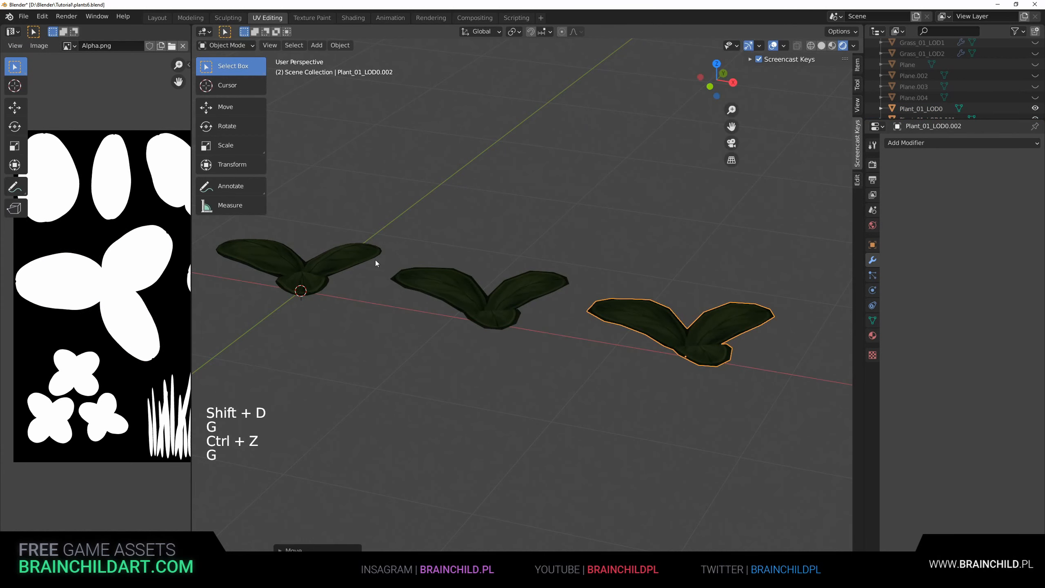
Step: Rename the middle plant, Plant_01_LOD0.001, as Plant_01_LOD1
left_click(932, 109)
left_click(467, 284)
scroll(947, 79, "down", 3)
double_click(926, 97)
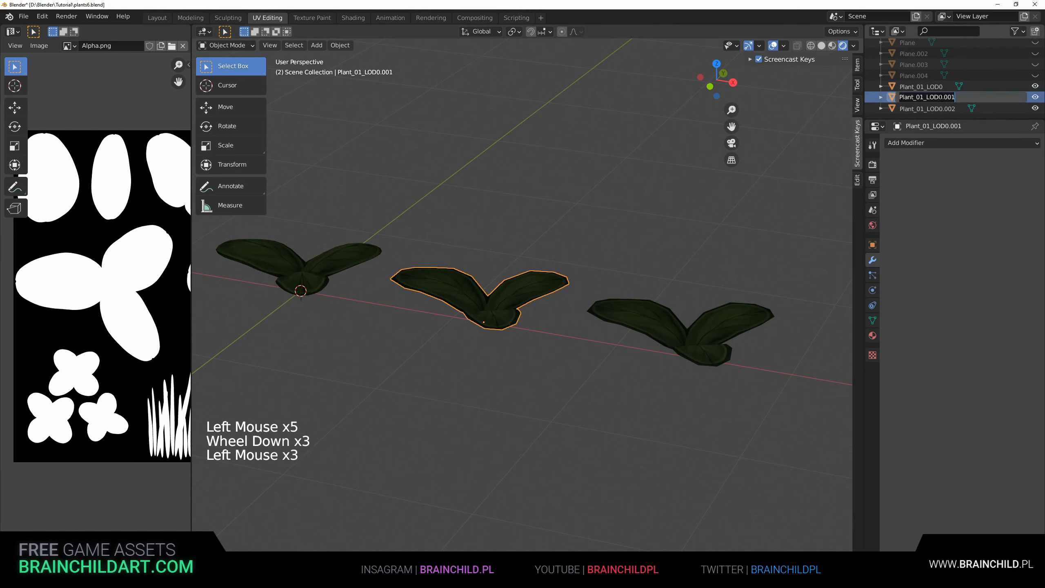
key("Return")
Step: Rename the newest plant copy, Plant_01_LOD0.002, as Plant_01_LOD2
middle_click_drag(736, 182, 588, 165, "shift")
left_click(576, 312)
middle_click_drag(596, 317, 584, 305, "shift")
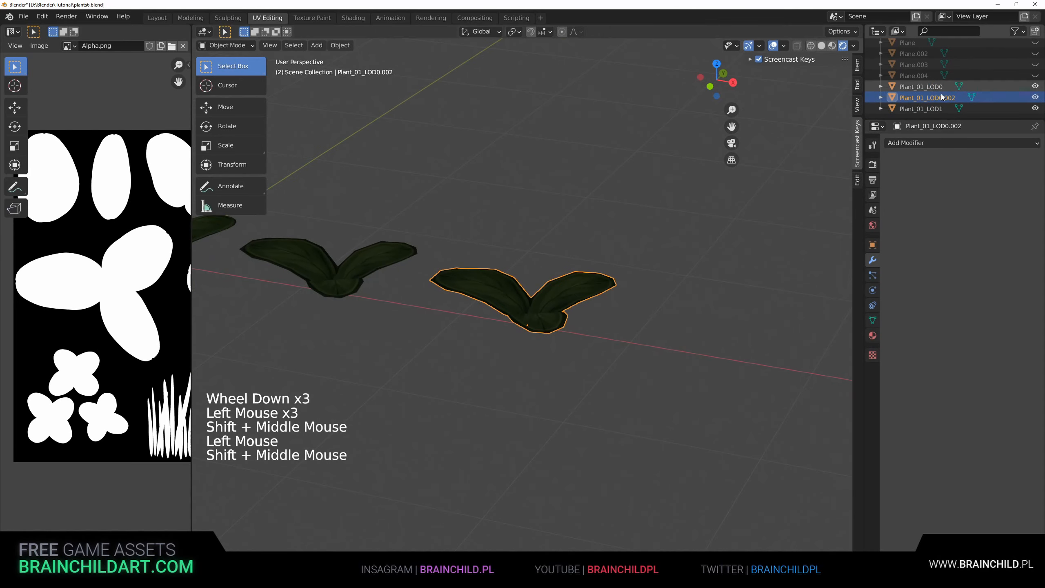
double_click(942, 97)
key("Return")
Step: Put Plant_01_LOD2 into Edit Mode with edge selection active
middle_click_drag(550, 260, 567, 279)
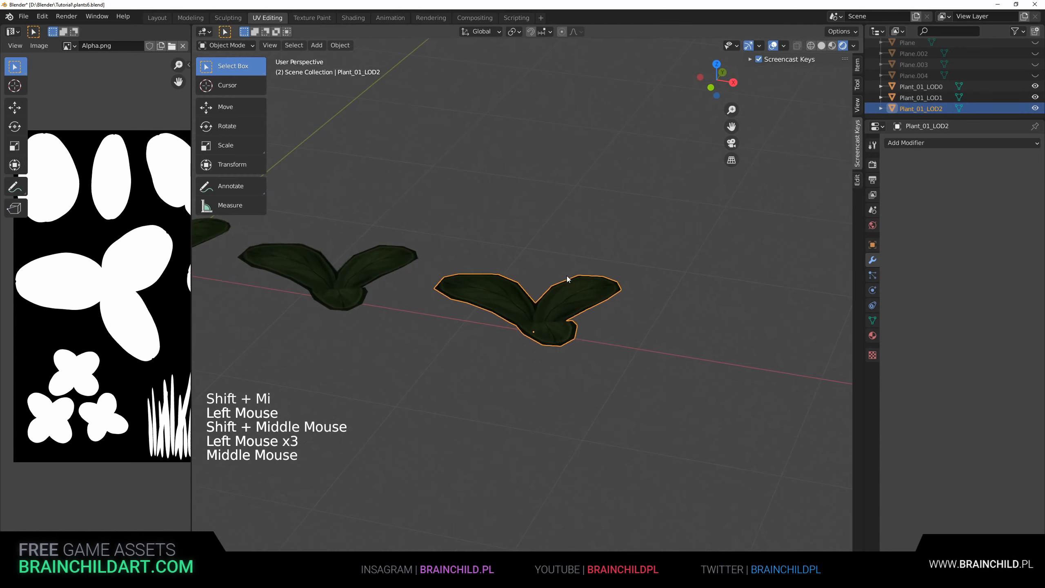
key("Tab")
middle_click_drag(651, 280, 618, 300)
key("2")
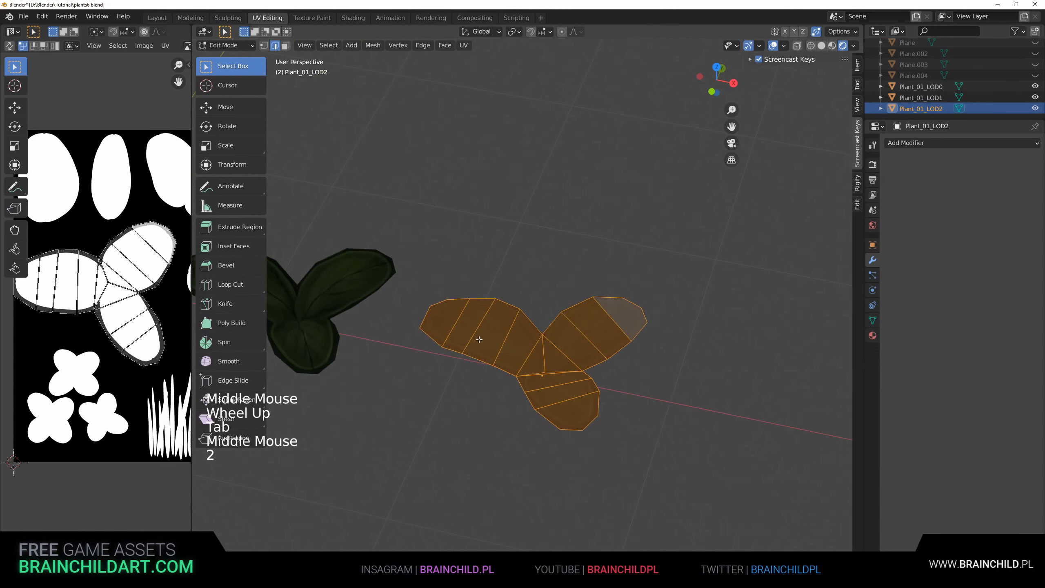
left_click(474, 334)
left_click(576, 342, "shift")
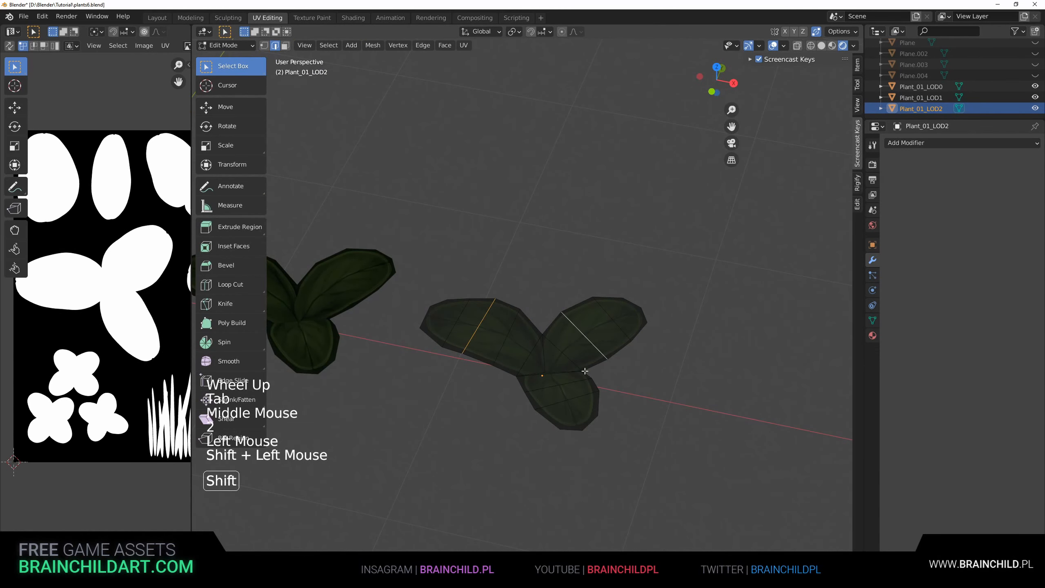
left_click(564, 386, "shift")
key("Delete")
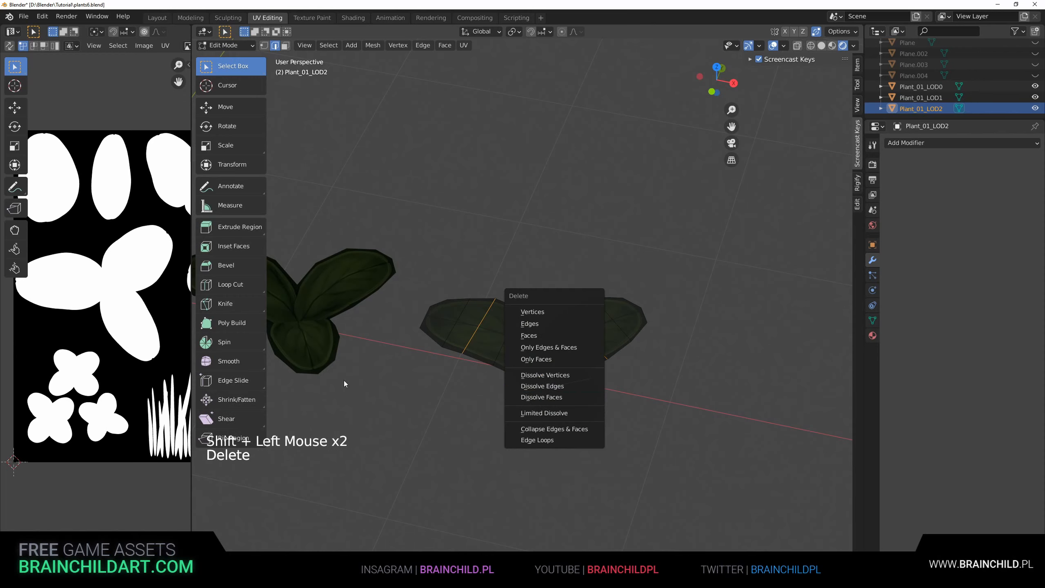
middle_click_drag(523, 357, 543, 350)
Step: Dissolve the cross edge nearest the tip of Plant_01_LOD2's upper-right leaf together with its end vertices
left_click(632, 305)
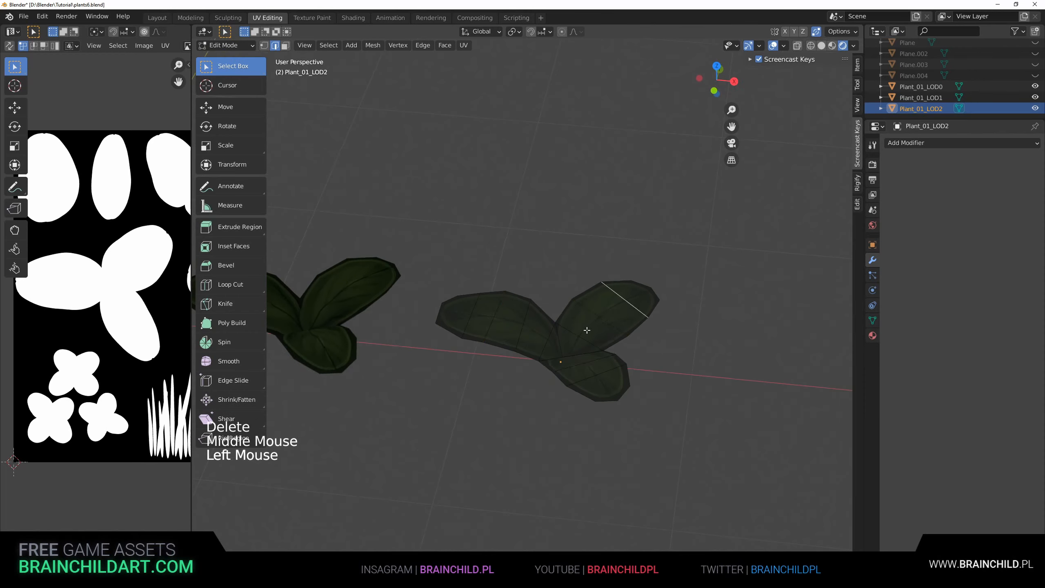
key("Delete")
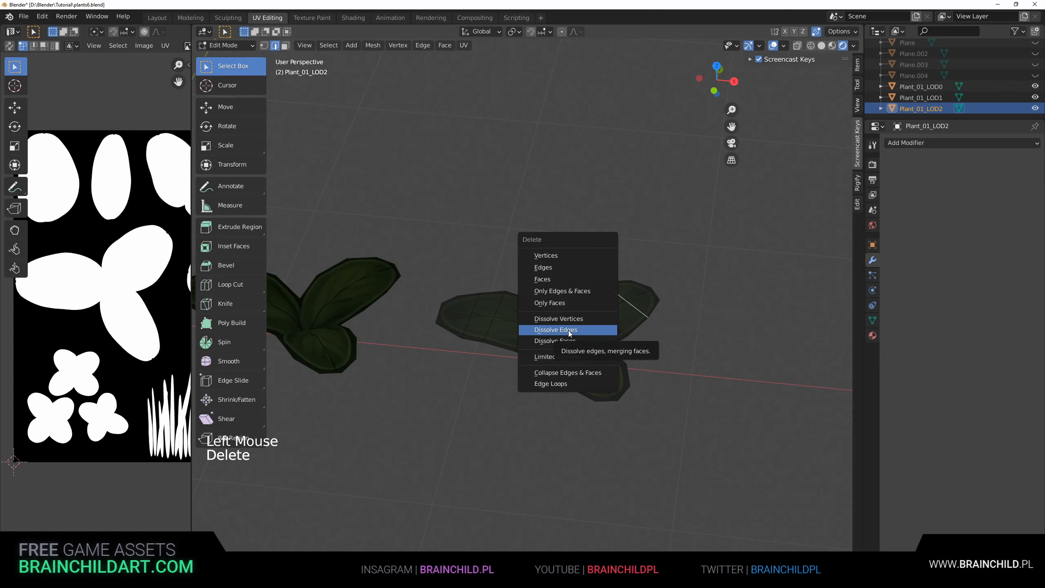
key("ctrl+x")
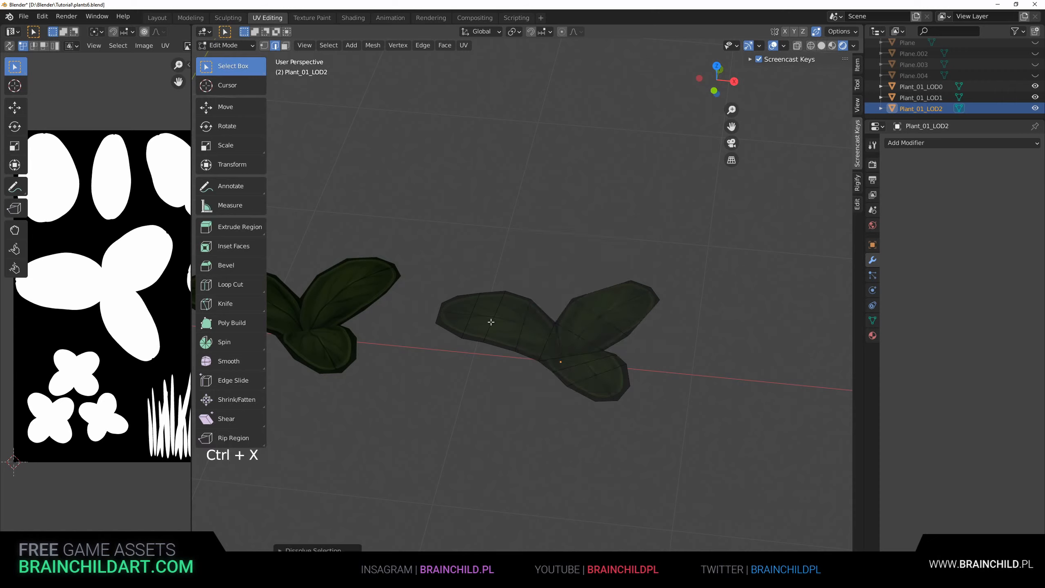
key("ctrl+z")
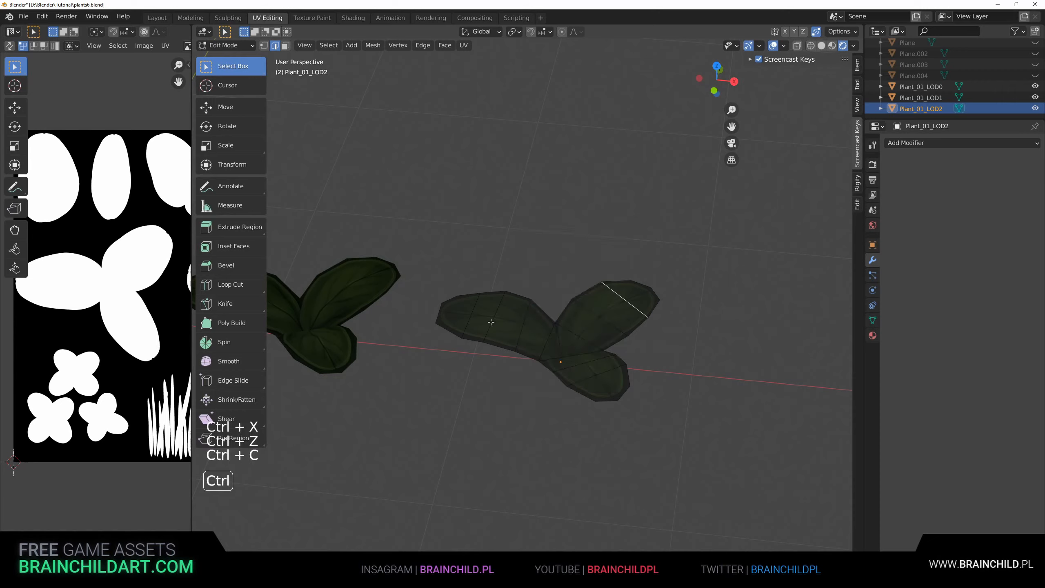
key("ctrl+x")
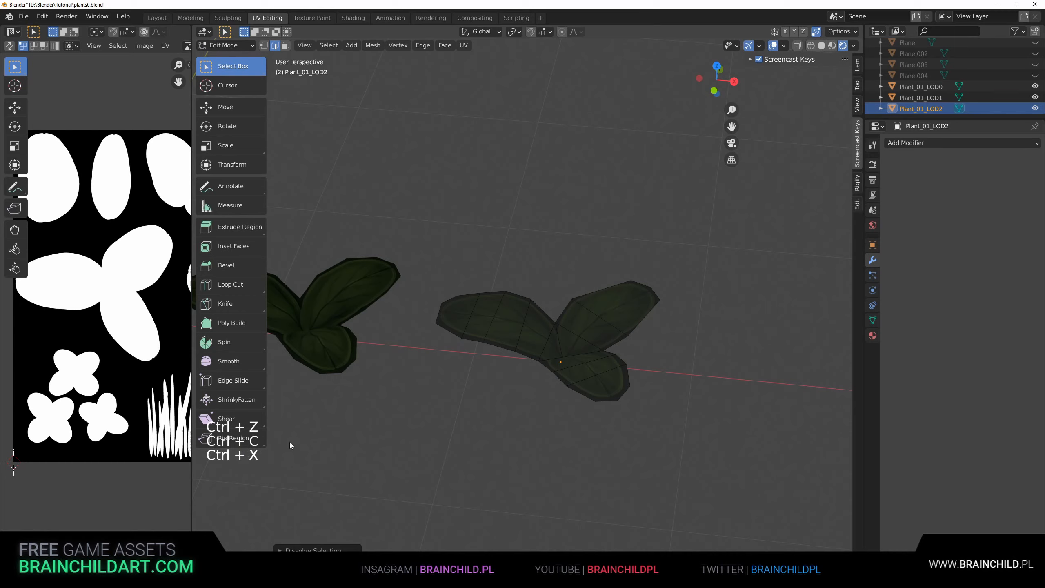
Step: Dissolve one cross edge with its end vertices on each of Plant_01_LOD2's other two leaves
left_click(499, 320)
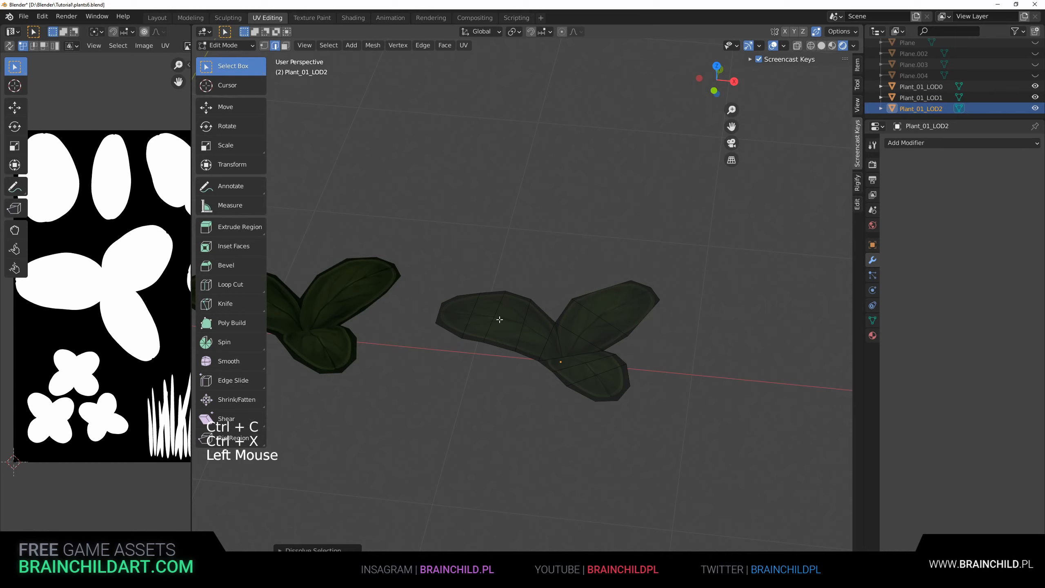
key("ctrl+x")
scroll(675, 362, "up", 1)
middle_click_drag(561, 344, 613, 339)
middle_click_drag(613, 339, 599, 341)
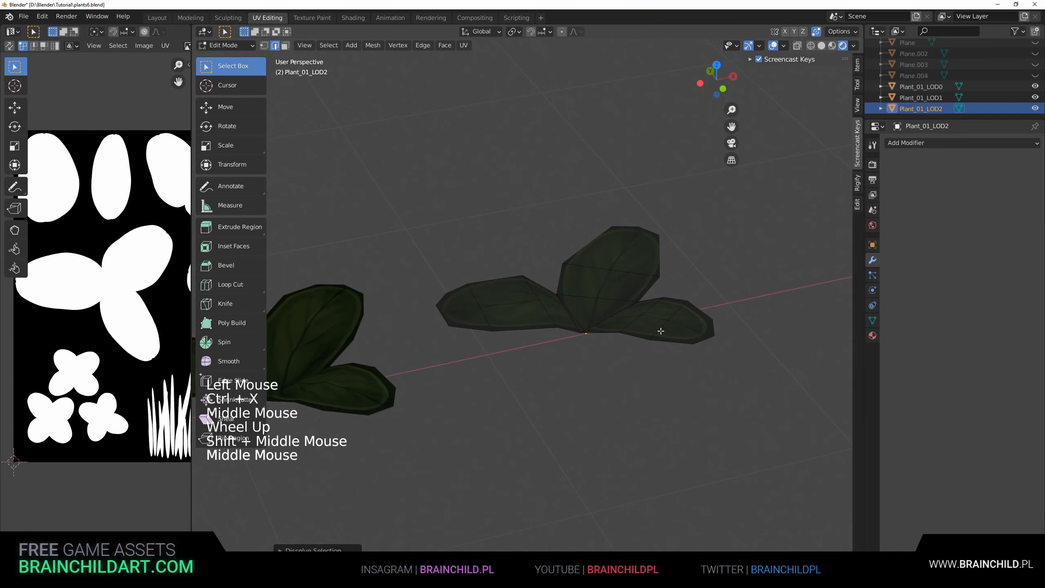
left_click(650, 320)
middle_click_drag(665, 313, 522, 350)
left_click(669, 309)
key("ctrl+x")
Step: Select the central vertex where Plant_01_LOD2's three leaves meet and dissolve it
scroll(614, 343, "down", 2)
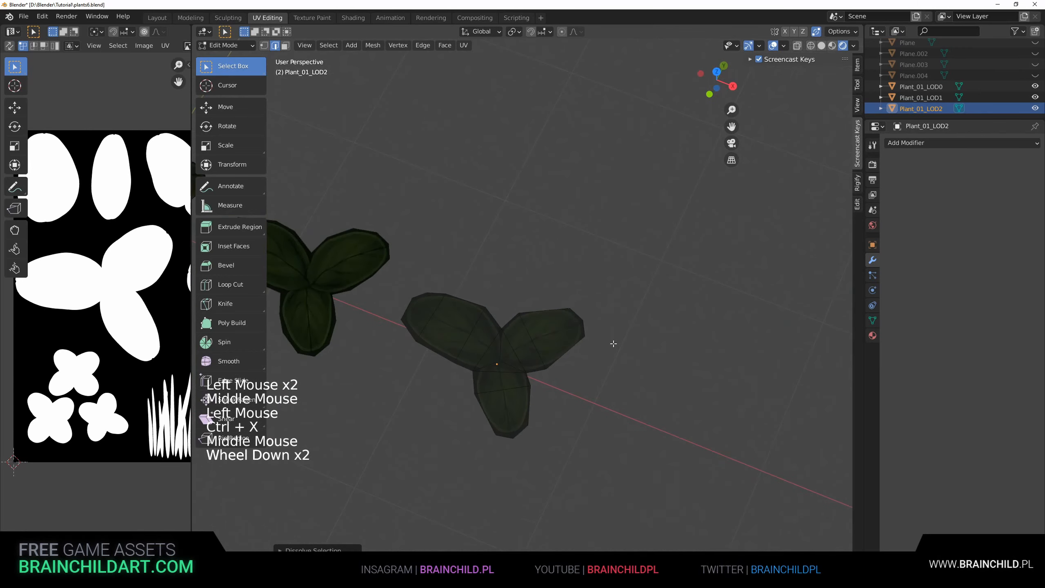
scroll(533, 345, "up", 2)
scroll(523, 340, "up", 2)
key("1")
left_click(494, 371)
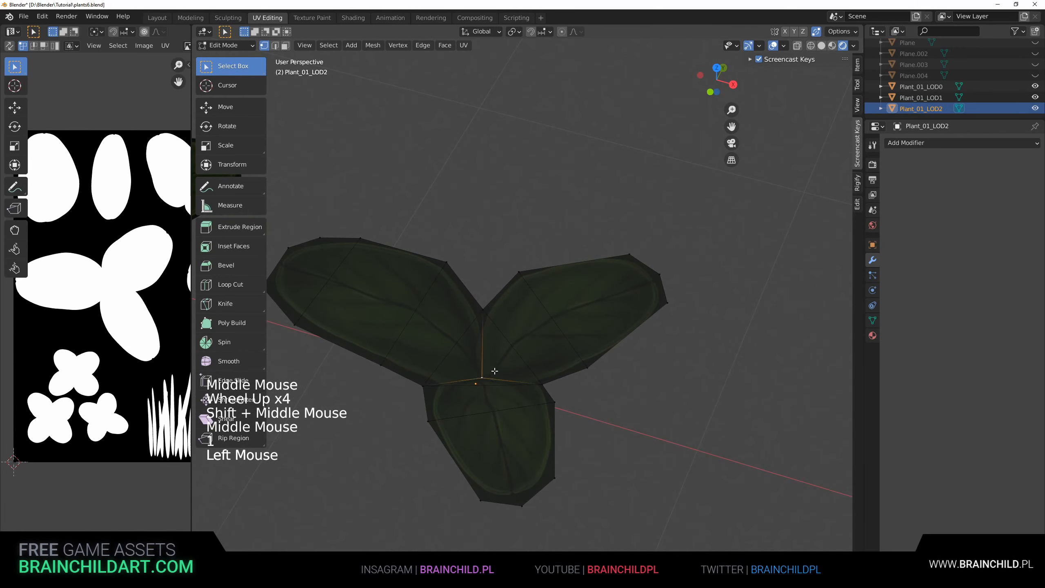
key("ctrl+x")
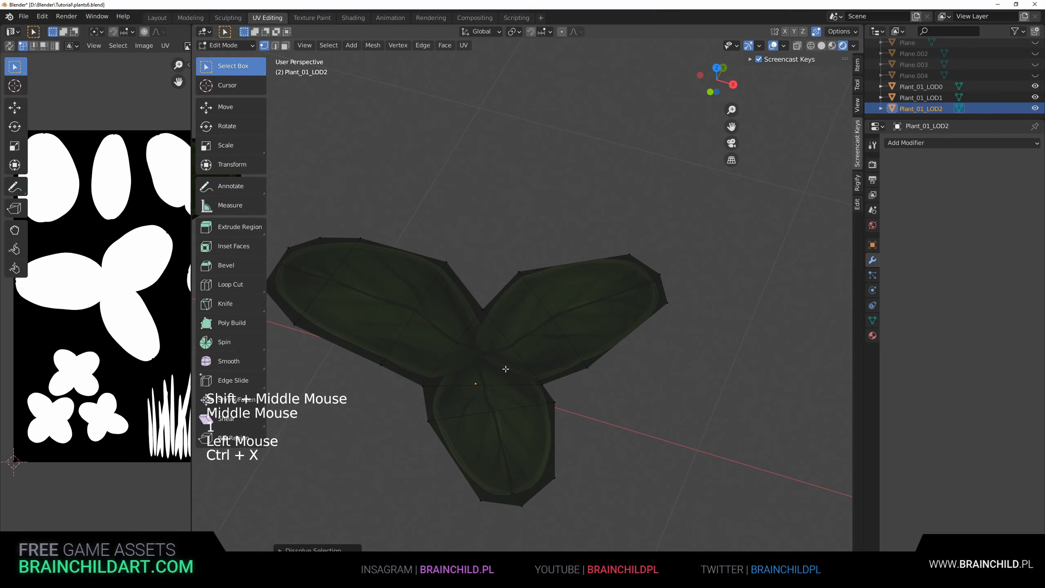
Step: Check the simplified Plant_01_LOD2 in Object Mode from near and far, and return to Edit Mode
key("Tab")
scroll(509, 358, "down", 3)
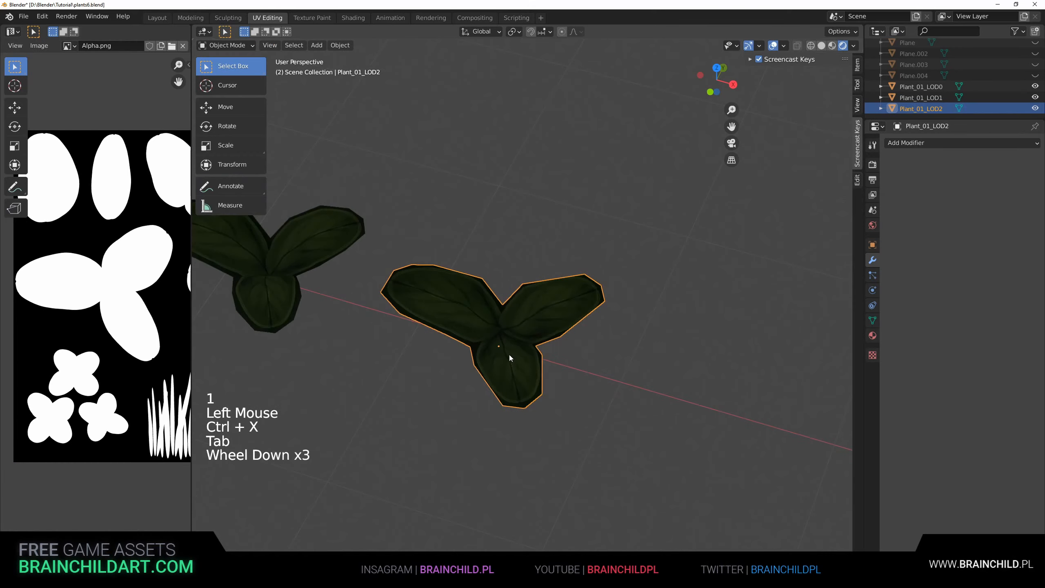
middle_click_drag(509, 354, 545, 343)
scroll(547, 357, "down", 3)
scroll(549, 355, "up", 4)
key("Tab")
scroll(554, 353, "down", 1)
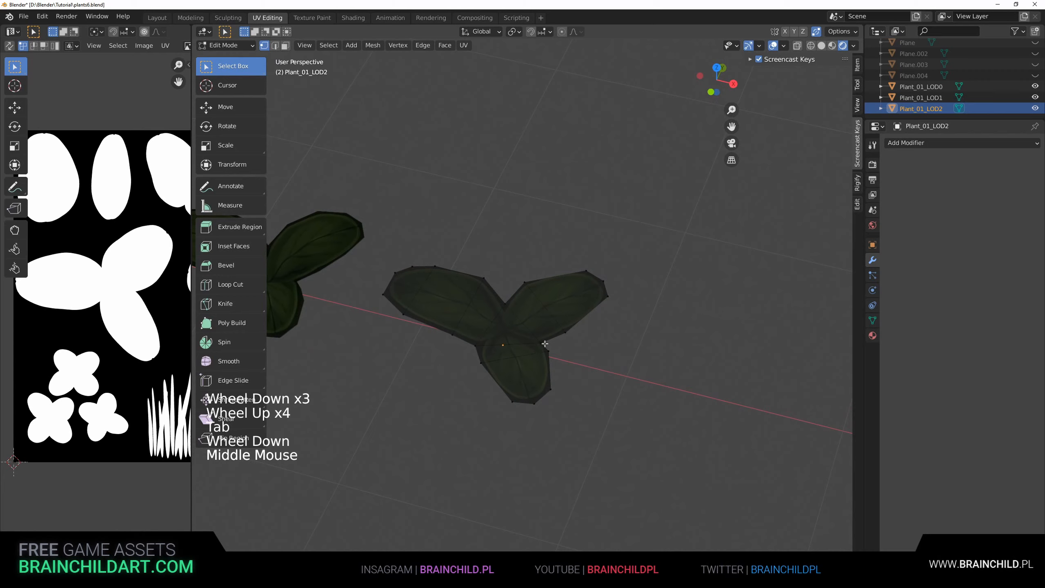
Step: Move the tip UV vertices of Plant_01_LOD2's upper-right leaf outward to cover the leaf mask, and return to Object Mode
left_click(618, 296)
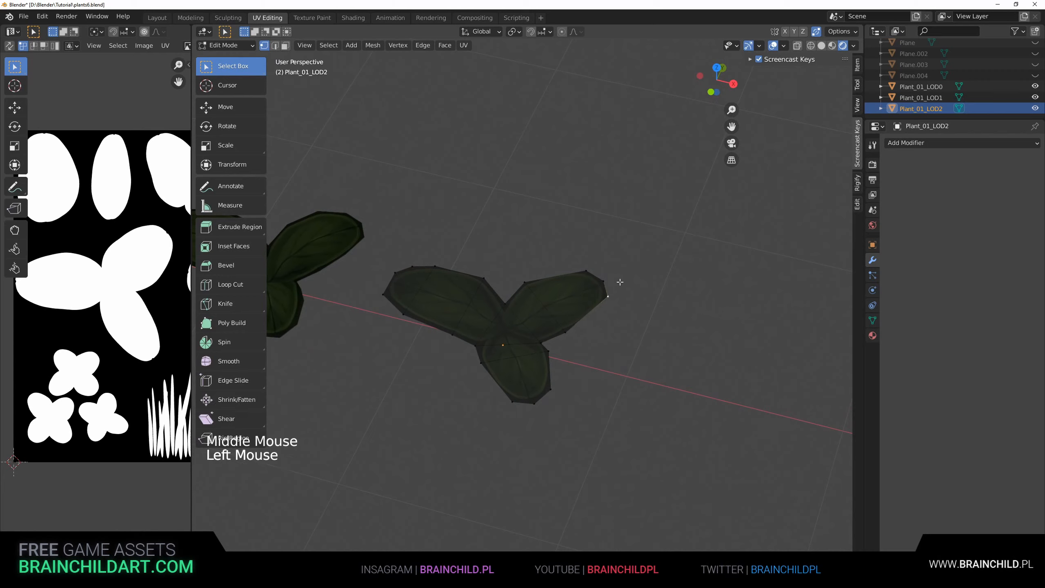
key("l")
scroll(181, 183, "up", 2)
middle_click_drag(181, 183, 151, 186)
left_click(151, 186)
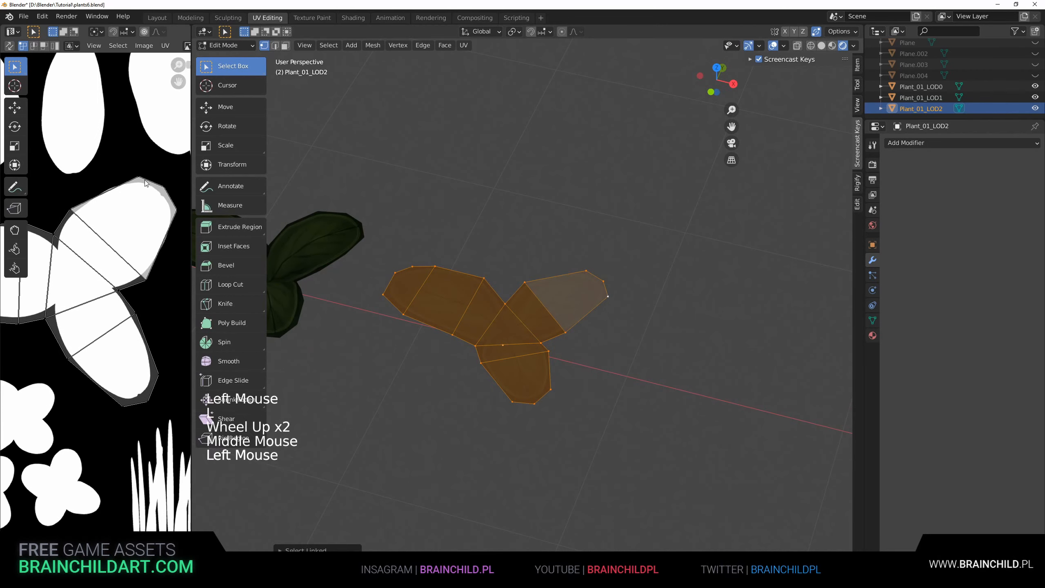
key("g")
left_click(180, 212)
key("g")
left_click(181, 212)
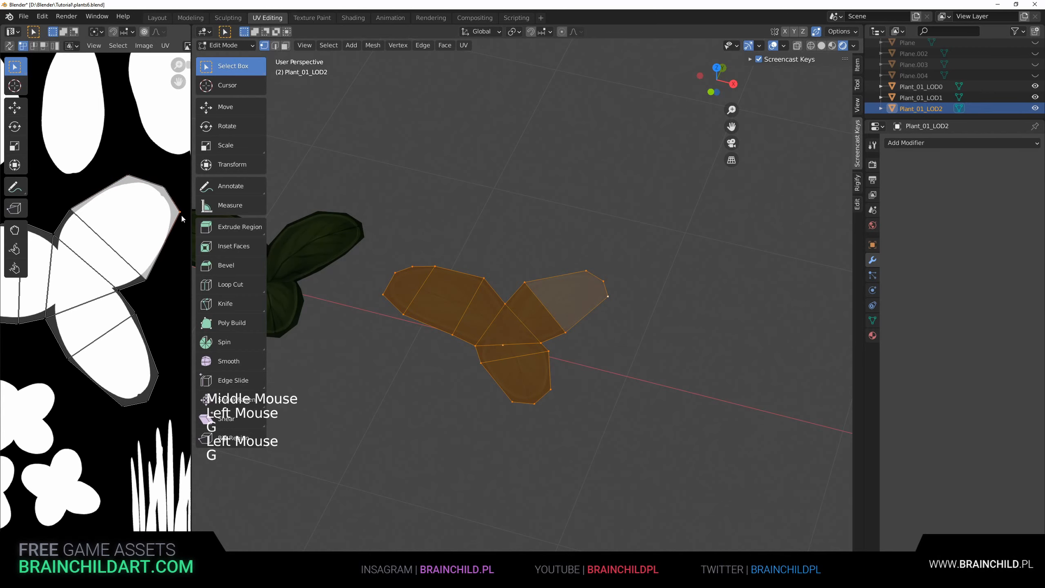
middle_click_drag(57, 299, 94, 298)
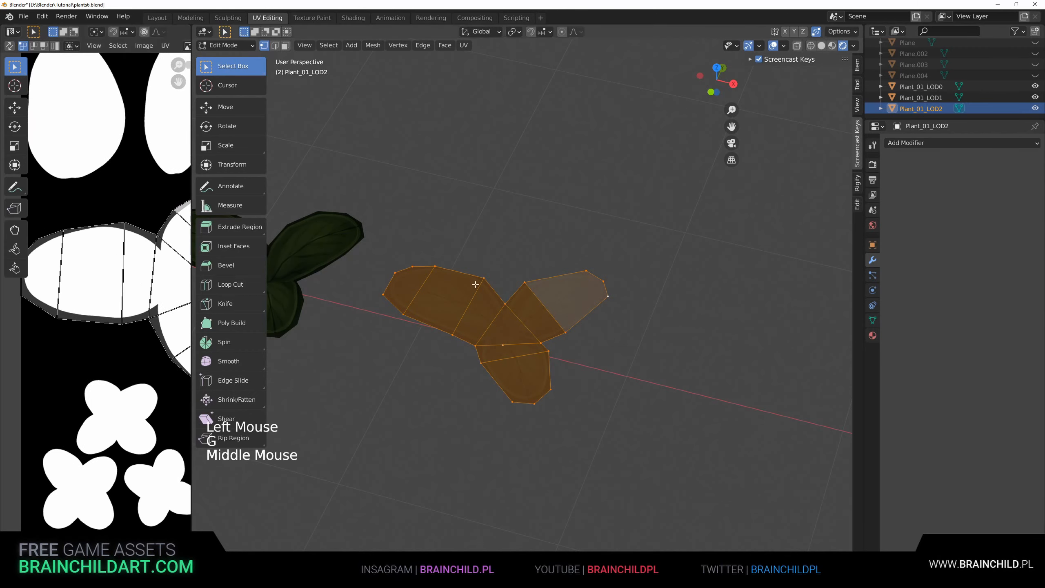
key("Tab")
left_click(523, 249)
scroll(531, 245, "down", 3)
middle_click(536, 242)
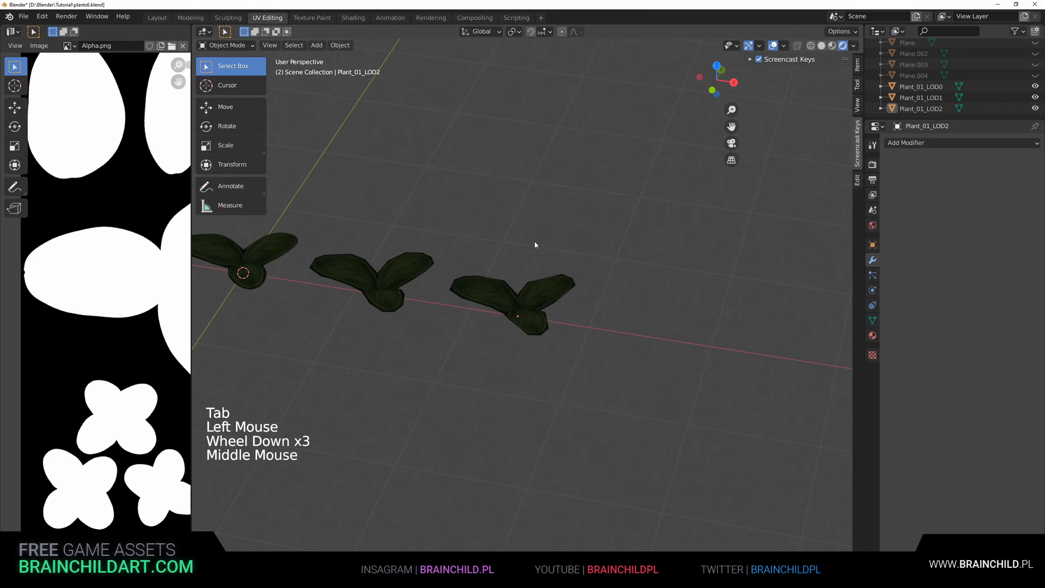
Step: Slide the cross edge of Plant_01_LOD2's upper-right leaf slightly toward the tip and adjust its position
left_click(547, 287)
scroll(551, 288, "up", 3)
key("Tab")
key("2")
left_click(552, 288)
key("g")
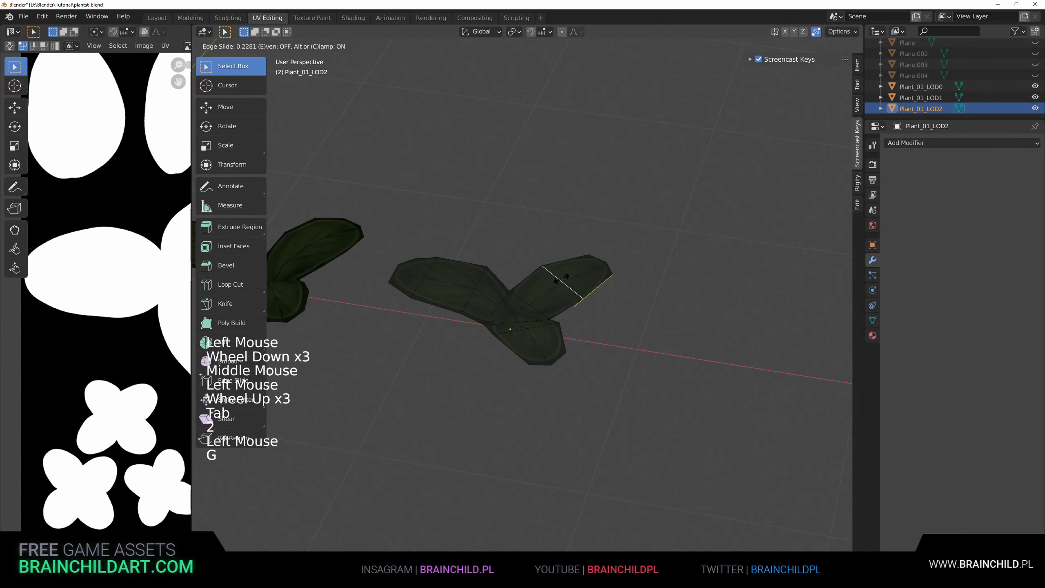
key("g")
left_click(562, 276)
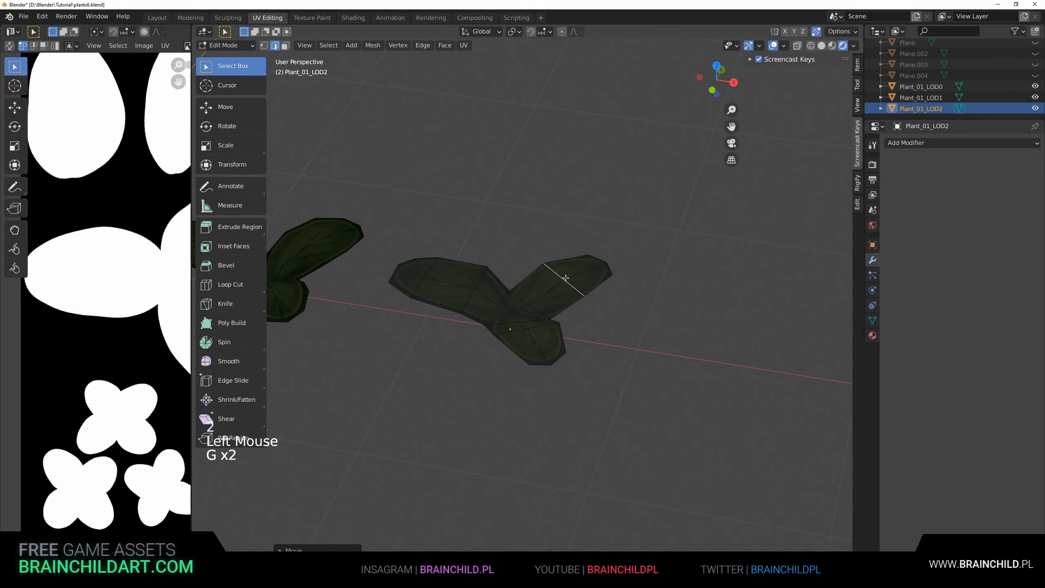
Step: Move the UV vertices at both ends of the upper-right leaf's cross edge outward so the UVs enclose the leaf mask
key("l")
middle_click_drag(110, 286, 46, 287)
middle_click_drag(156, 218, 126, 225)
left_click(165, 283)
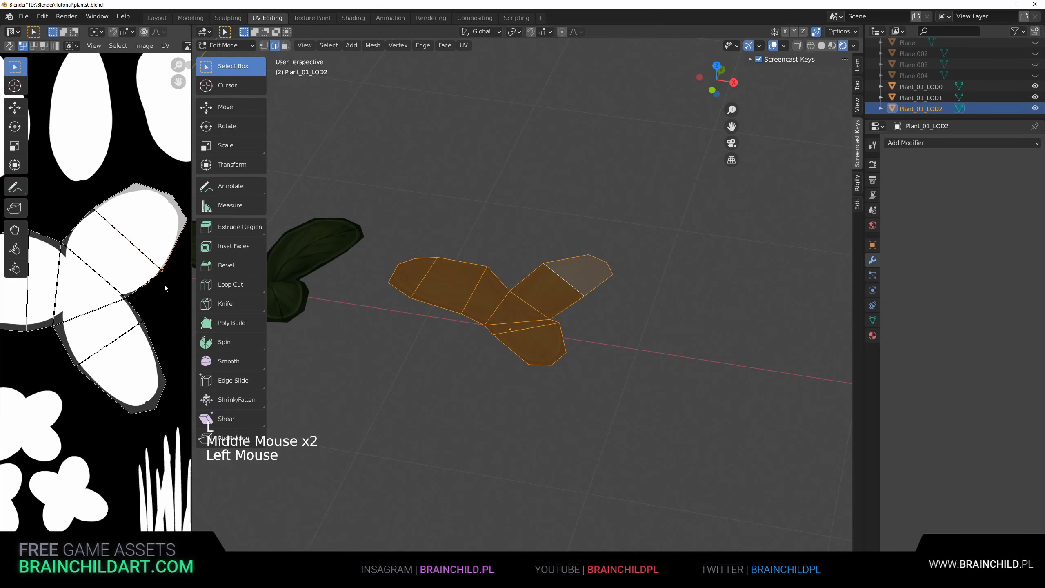
key("g")
left_click(168, 287)
left_click(100, 211)
key("g")
left_click(98, 211)
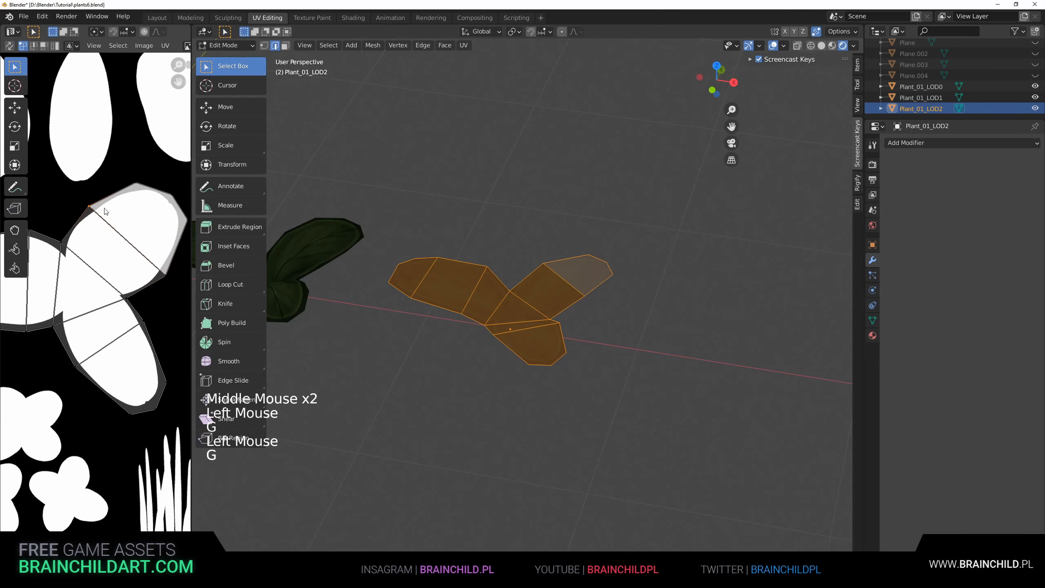
Step: Compare Plant_01_LOD2 with the other two LOD meshes in Object Mode, in perspective and from the front
key("Tab")
scroll(525, 358, "down", 4)
left_click(530, 358)
middle_click_drag(529, 355, 608, 391, "shift")
left_click(583, 343)
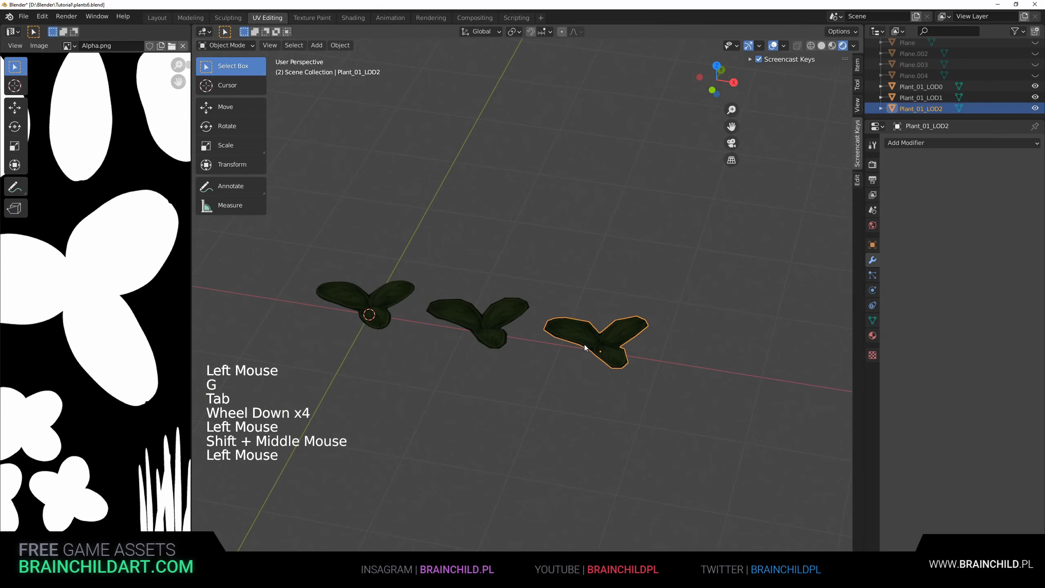
middle_click_drag(583, 345, 543, 333)
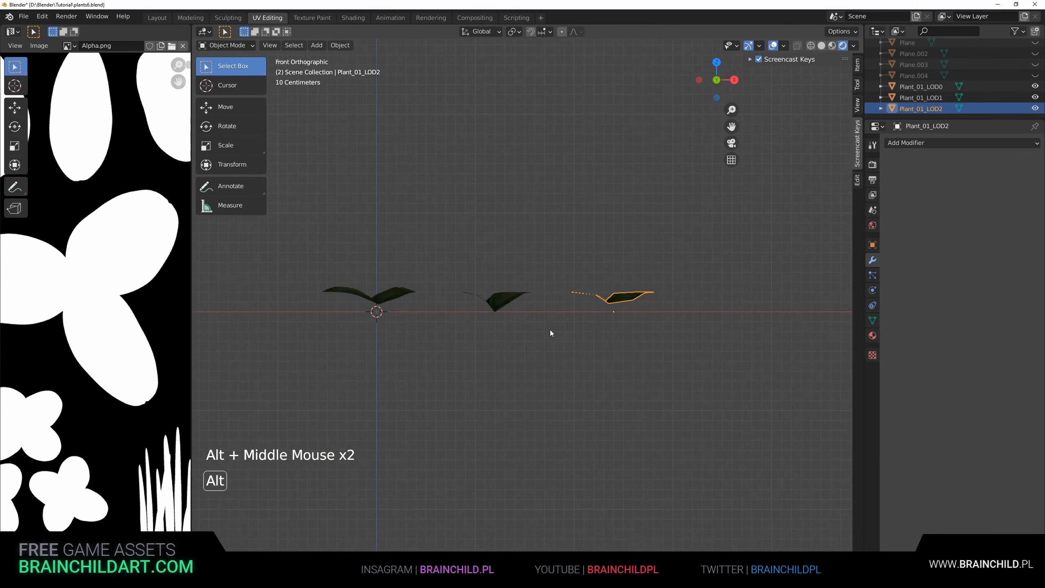
left_click(517, 299)
middle_click_drag(622, 287, 647, 310, "shift")
left_click(604, 323)
left_click(522, 326)
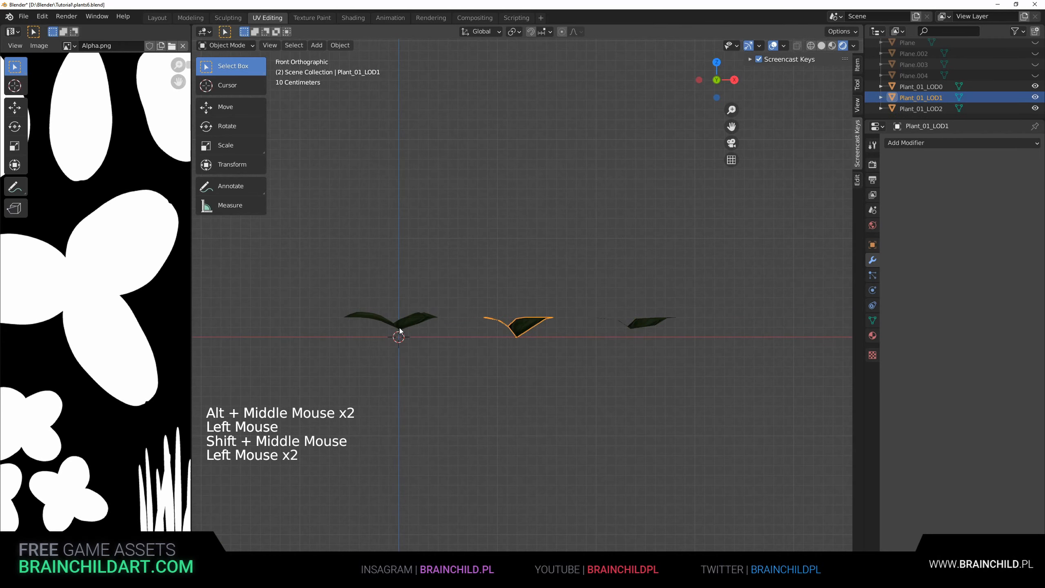
Step: Clear the location of Plant_01_LOD0, Plant_01_LOD1 and Plant_01_LOD2 so all three sit at the world origin
left_click(400, 328)
key("alt+g")
left_click(520, 328)
key("alt+g")
left_click(618, 327)
key("alt+g")
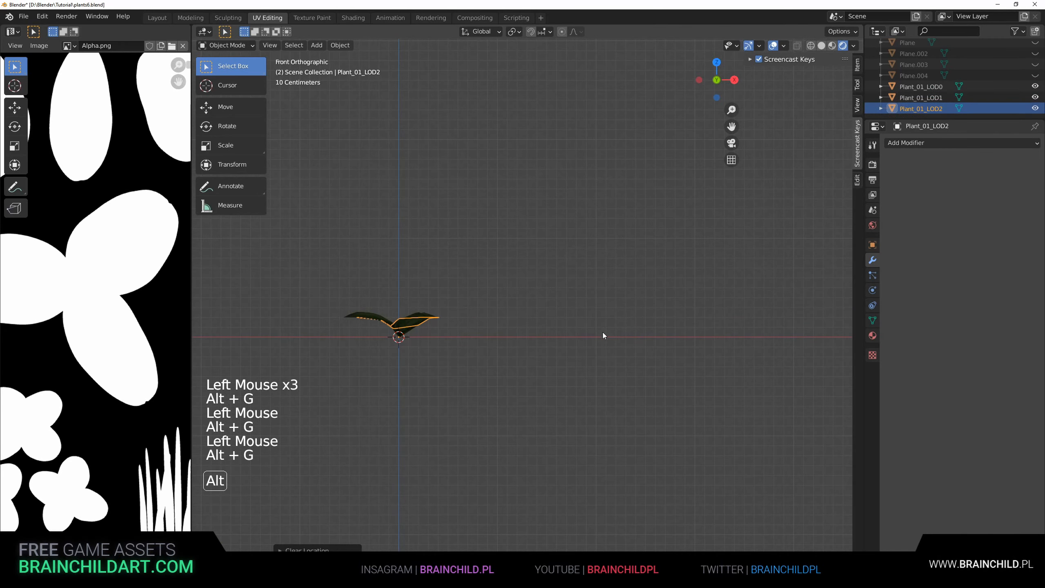
Step: Select all three Plant_01 LOD meshes together and save the Blender file
middle_click_drag(603, 332, 576, 334, "shift")
middle_click_drag(576, 335, 588, 330, "shift")
scroll(539, 324, "up", 3)
key("ctrl+s")
left_click(540, 325)
key("b")
left_click_drag(362, 263, 606, 385)
key("ctrl+s")
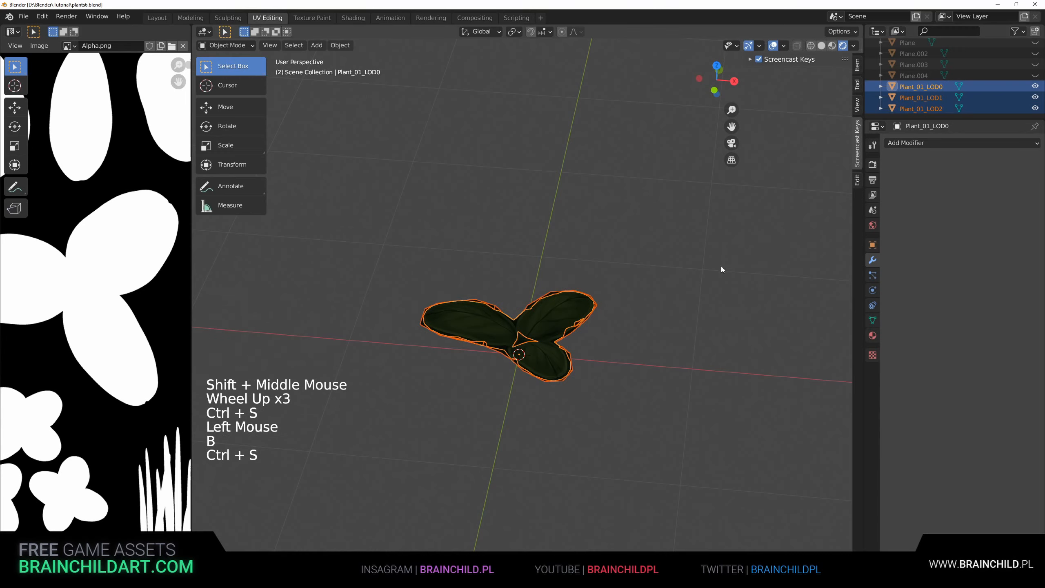
key("ctrl+s")
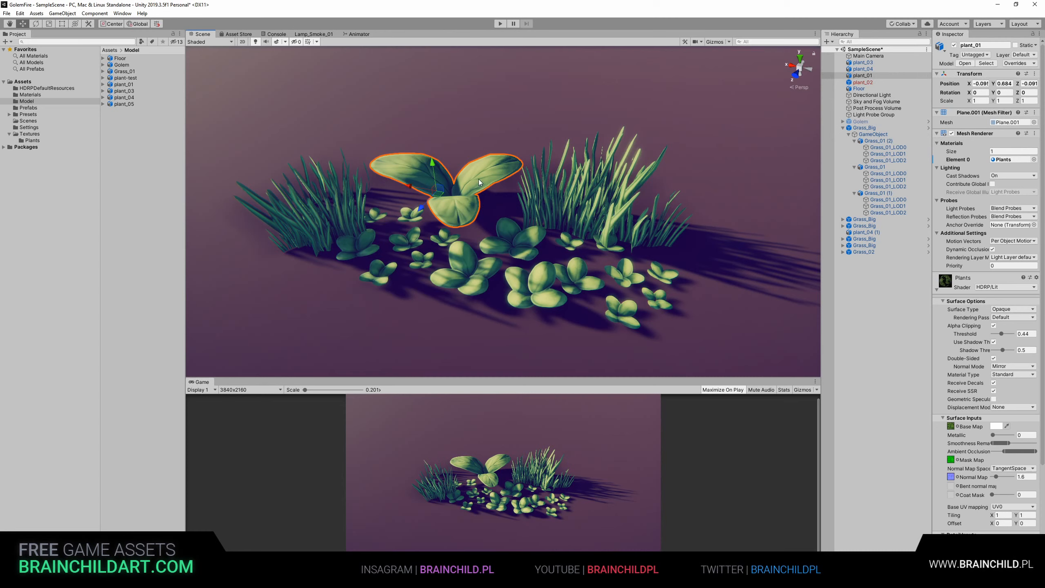
Step: Locate plant_01's source mesh in Unity and export the three selected LOD meshes from Blender as FBX over plant_01.fbx
left_click(1009, 121)
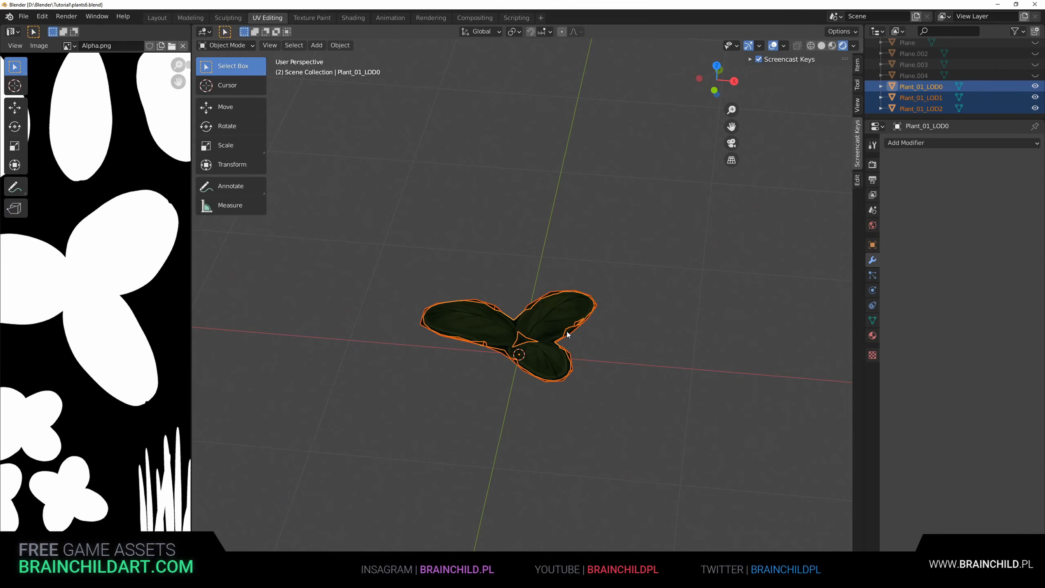
scroll(574, 291, "up", 1)
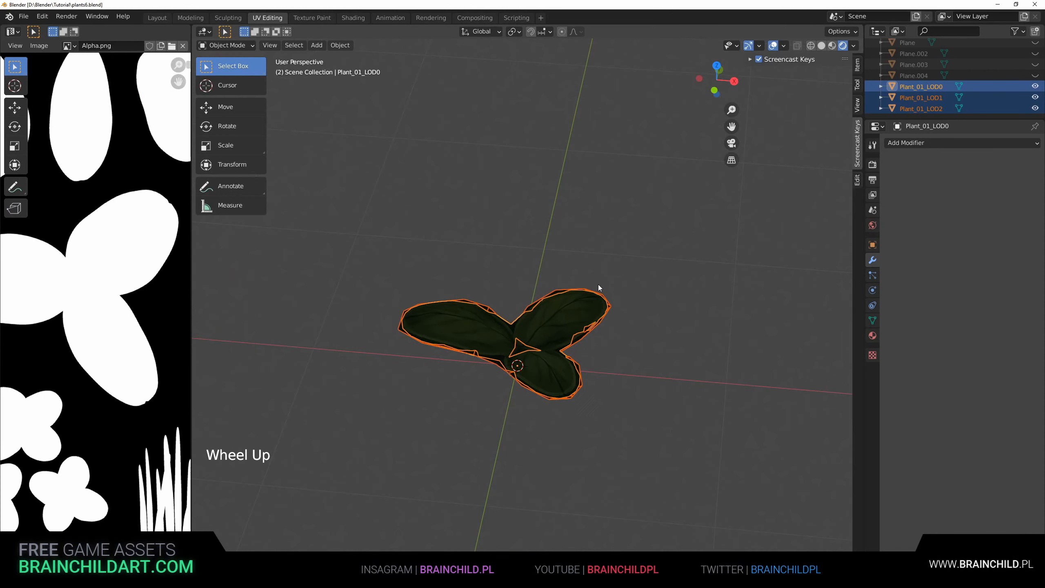
key("q")
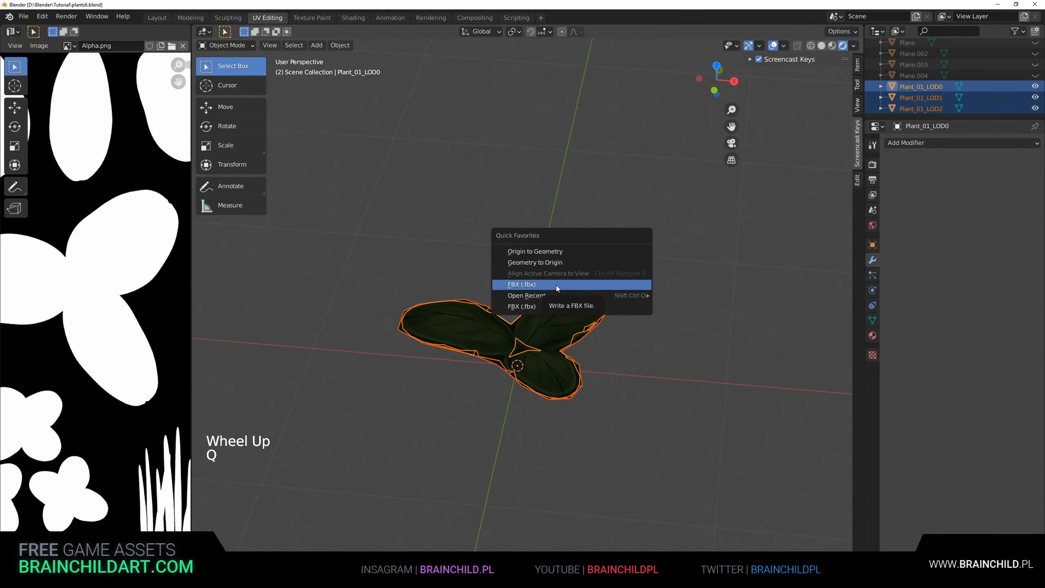
left_click(556, 285)
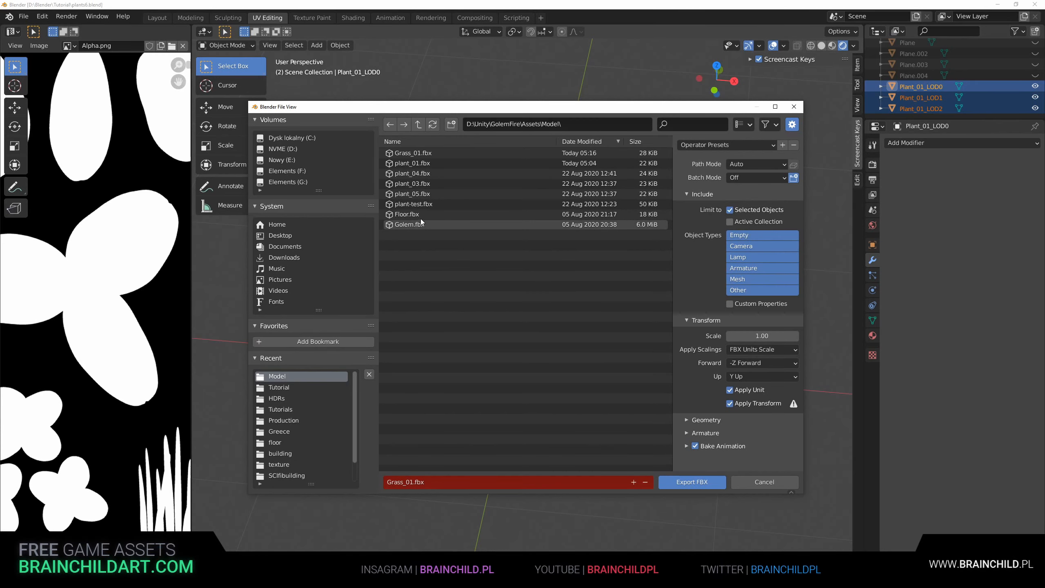
double_click(420, 166)
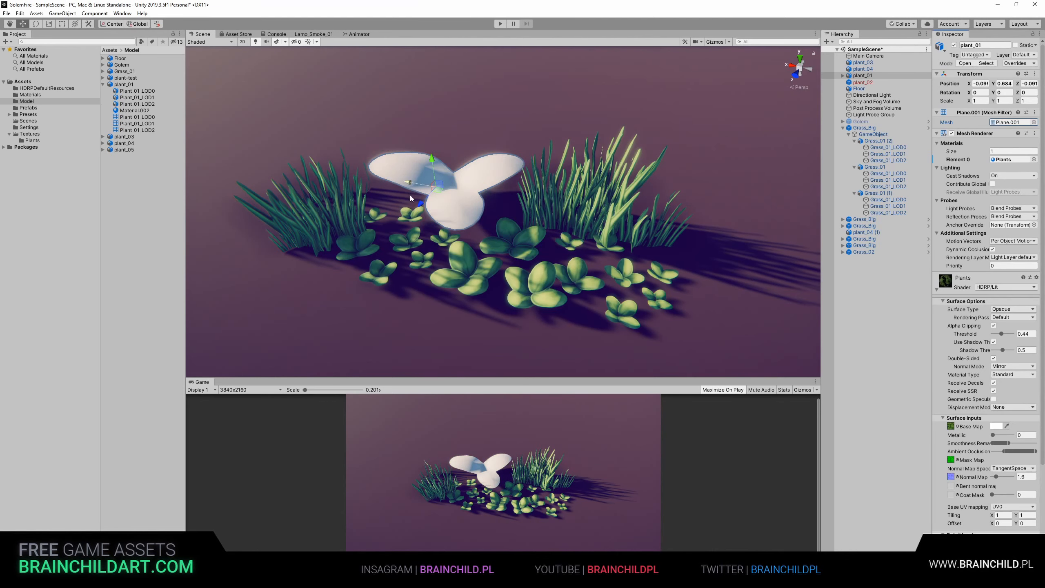
Step: Switch to Unity, select the reimported plant_01 in the scene and select its three LOD child objects
left_click(428, 193)
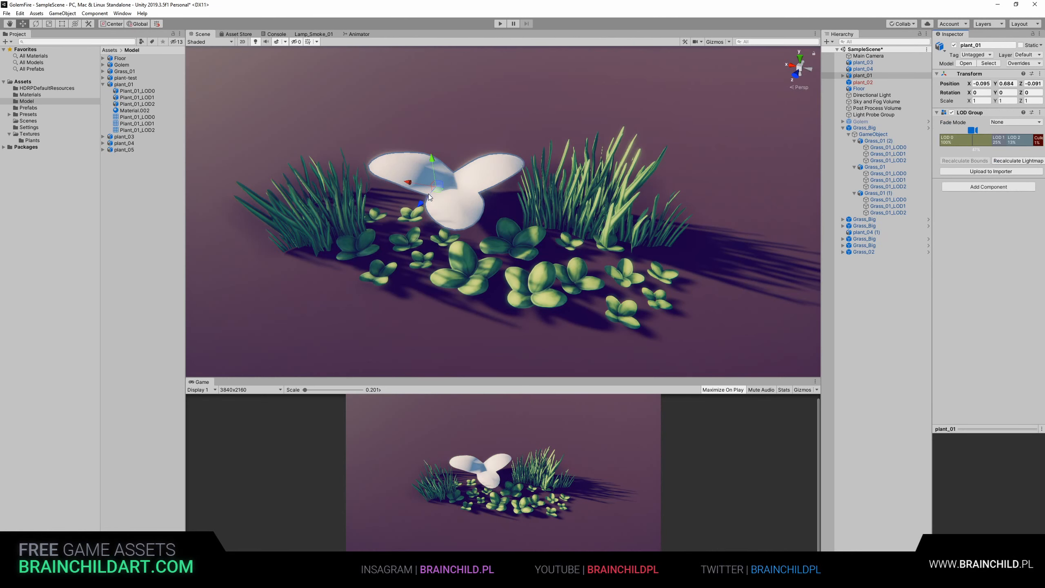
scroll(530, 193, "up", 5)
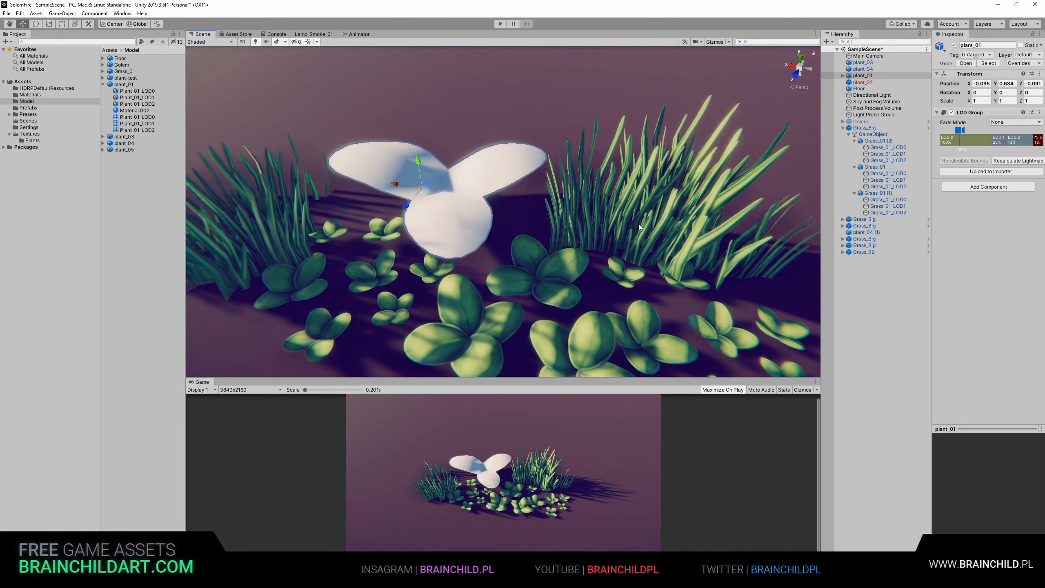
left_click(843, 75)
left_click(874, 82)
left_click(876, 95, "shift")
right_click(882, 96)
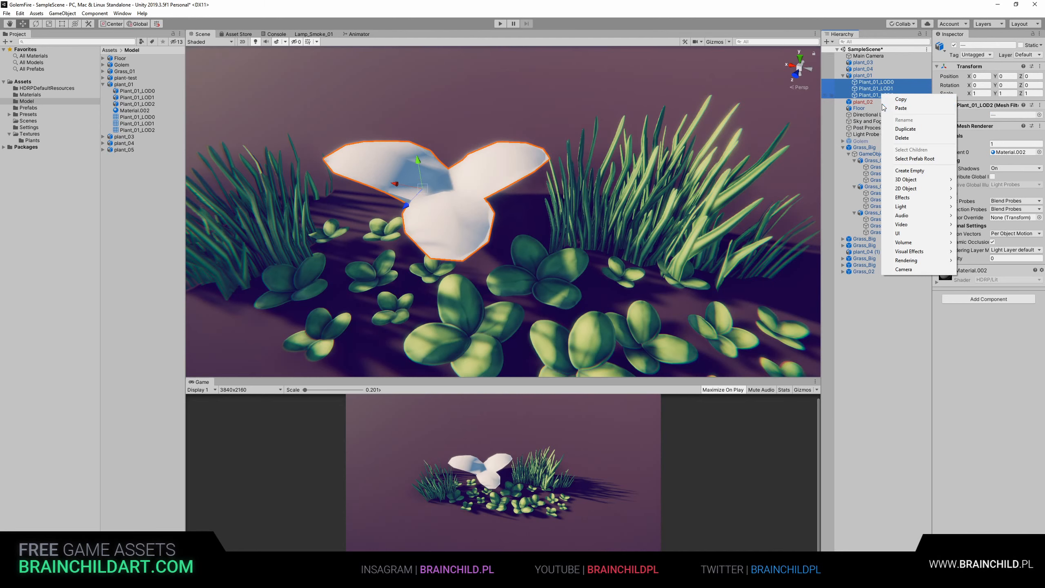
left_click(878, 86)
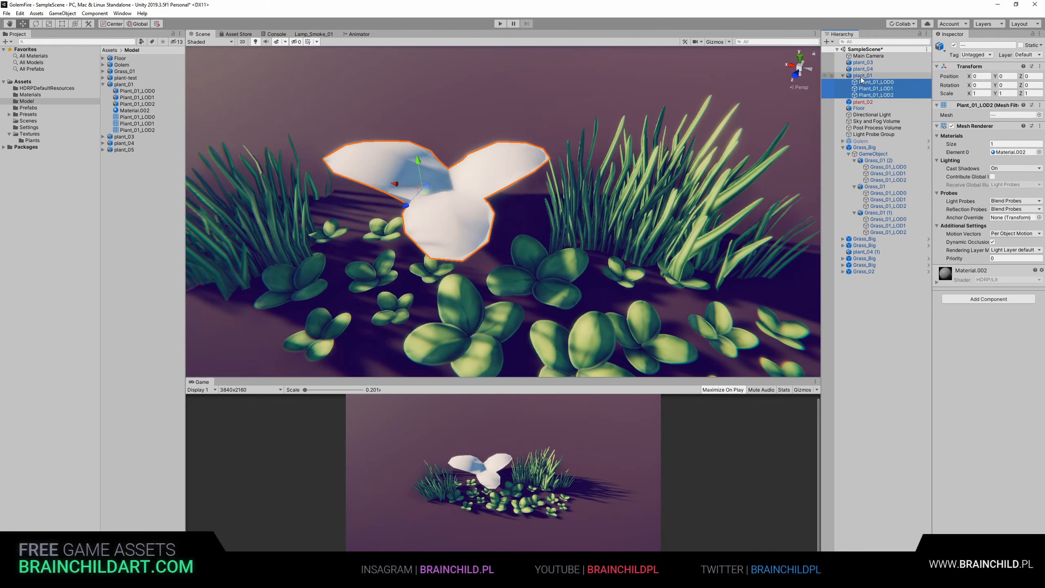
left_click(861, 76)
left_click(843, 75)
right_click(861, 76)
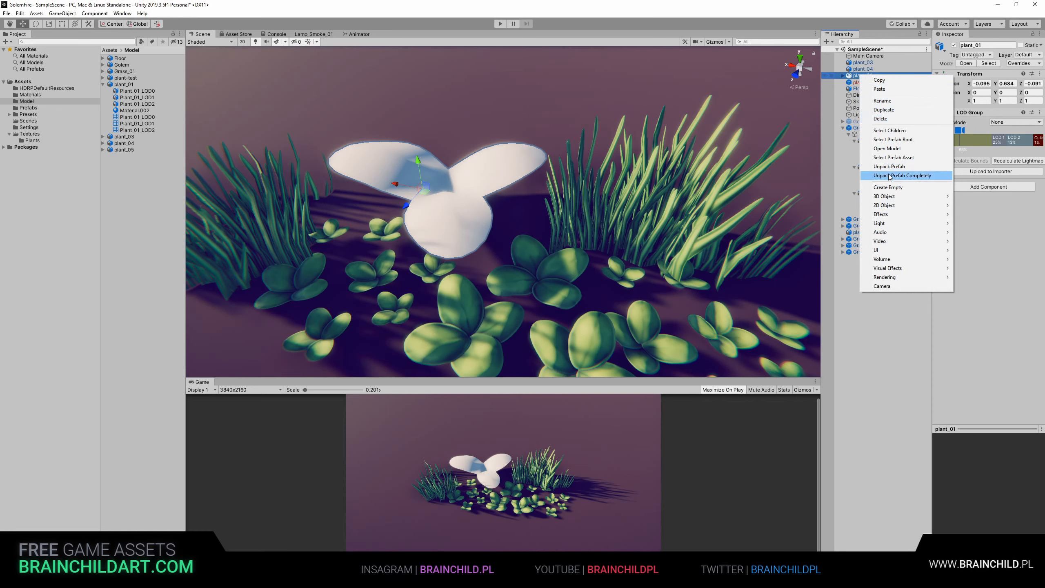
left_click(852, 79)
left_click(843, 76)
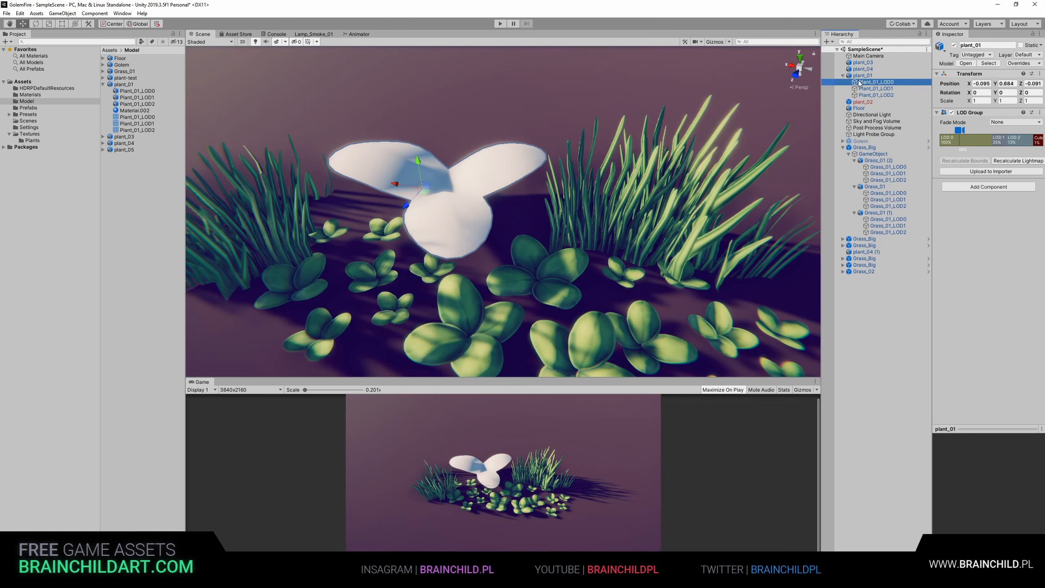
Step: Assign the Plants material to Plant_01_LOD0, Plant_01_LOD1 and Plant_01_LOD2 at once
left_click(875, 82)
left_click(876, 100, "shift")
left_click(876, 95, "shift")
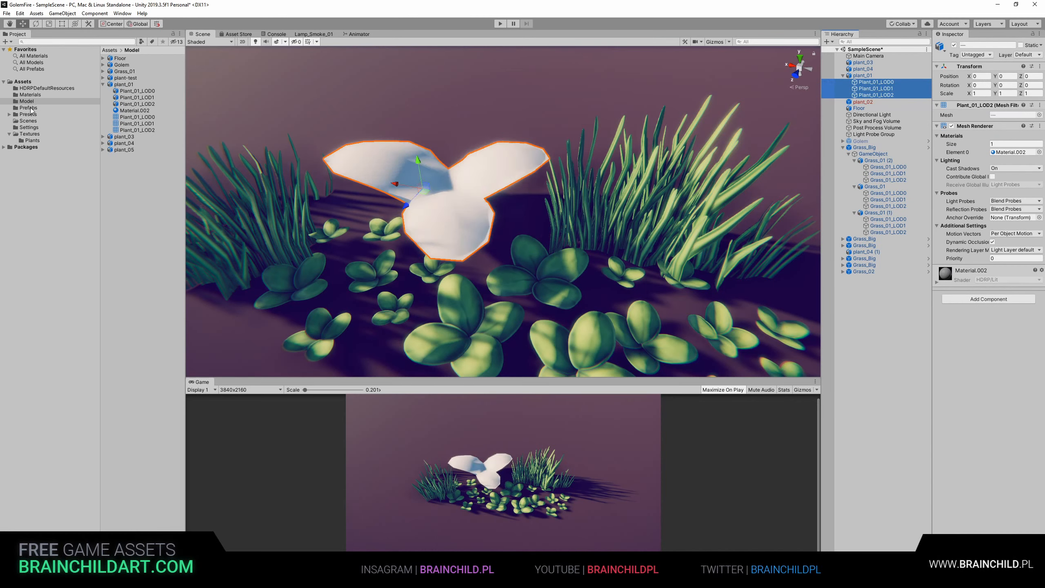
left_click(34, 96)
left_click_drag(122, 77, 970, 329)
Step: Examine Plant_01_LOD0 alone from a higher viewpoint with Plant_01_LOD1 and Plant_01_LOD2 temporarily deactivated
left_click(889, 90)
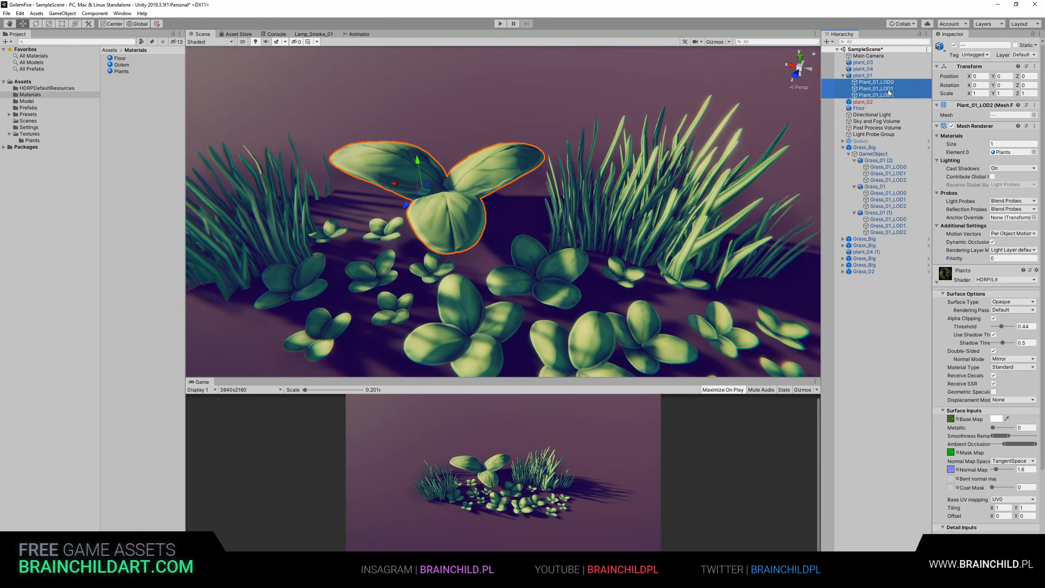
left_click(898, 95, "shift")
left_click(953, 46)
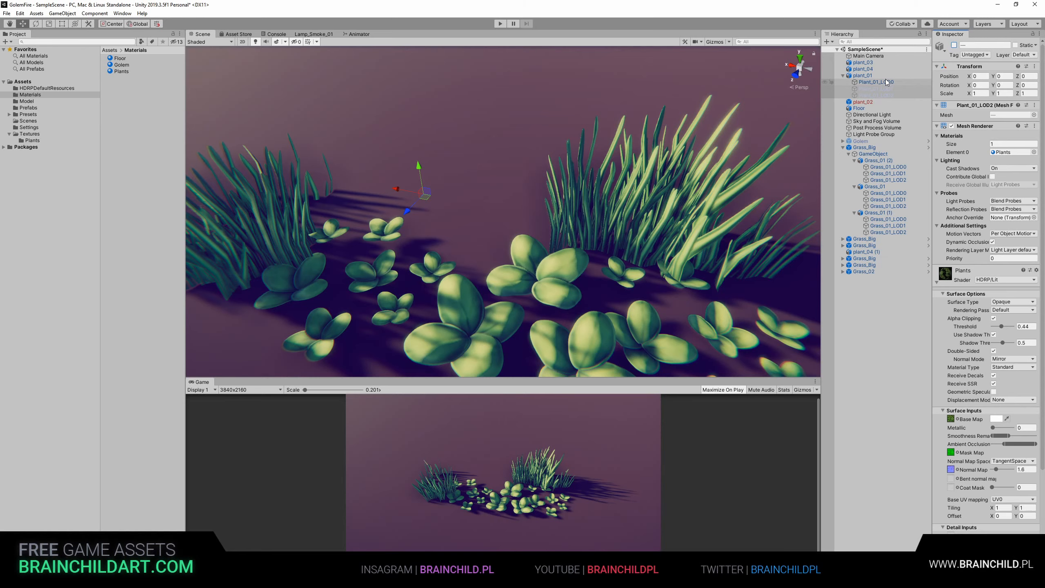
left_click(886, 83)
middle_click_drag(621, 153, 627, 166)
left_click_drag(627, 166, 595, 220, "alt")
scroll(576, 155, "down", 8)
left_click(878, 91)
left_click(880, 95, "shift")
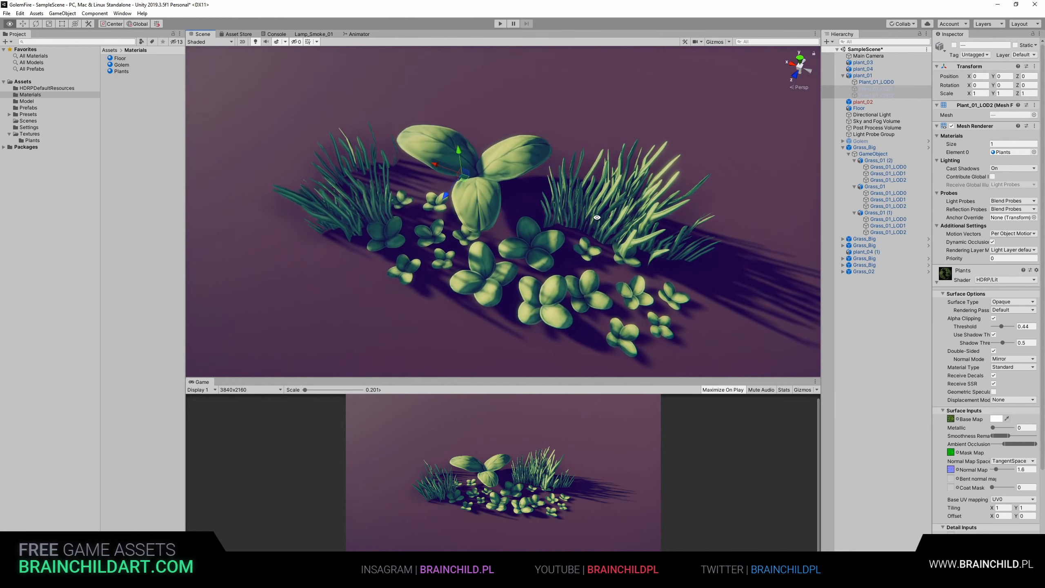
Step: Compare the outlines of Plant_01_LOD0, LOD1 and LOD2 by selecting each in turn, from near and farther away
left_click(884, 96)
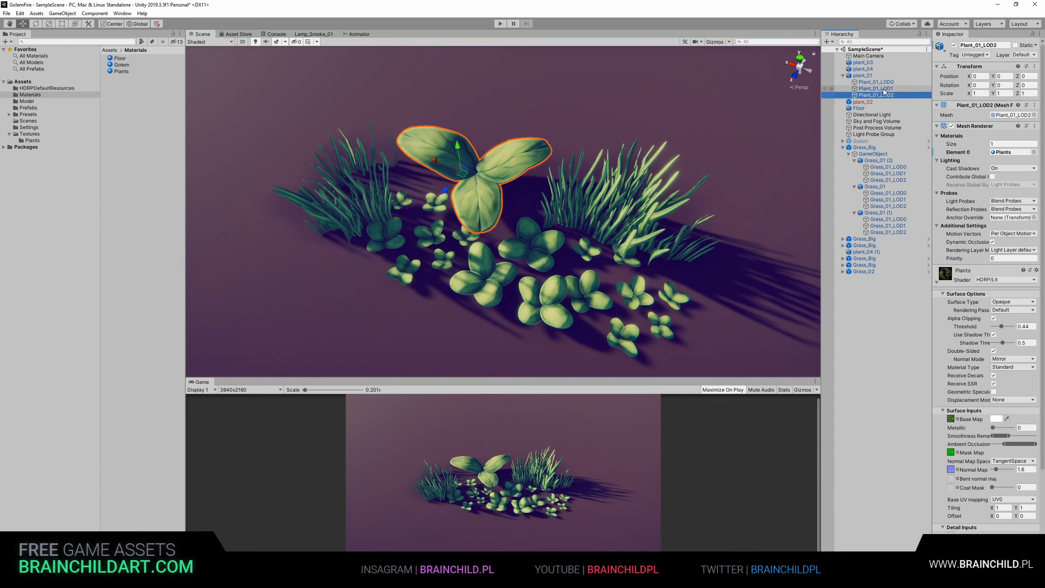
left_click(884, 90)
left_click(884, 83)
left_click(884, 89)
left_click(885, 96)
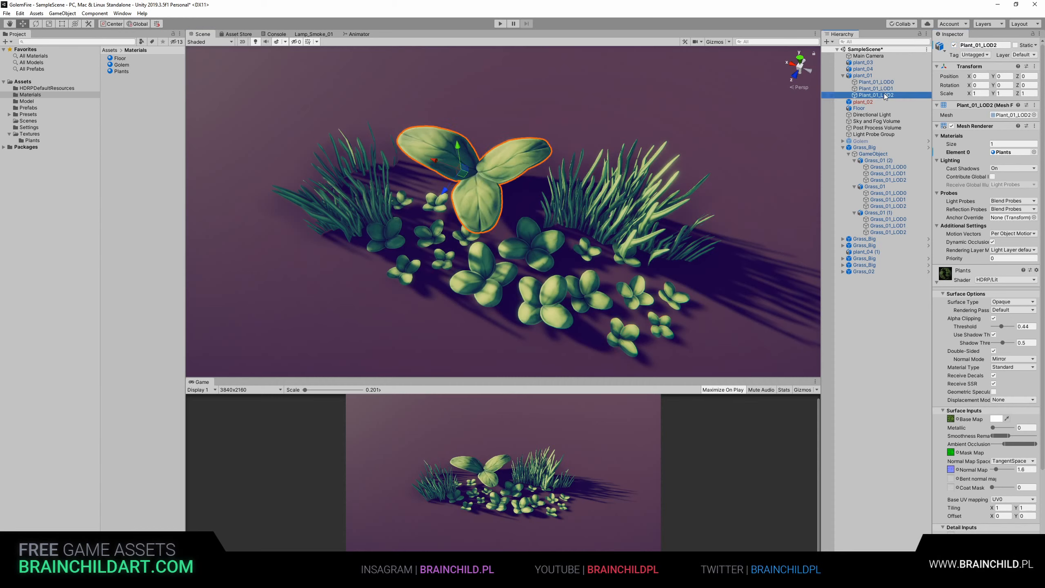
left_click(883, 89)
left_click(883, 83)
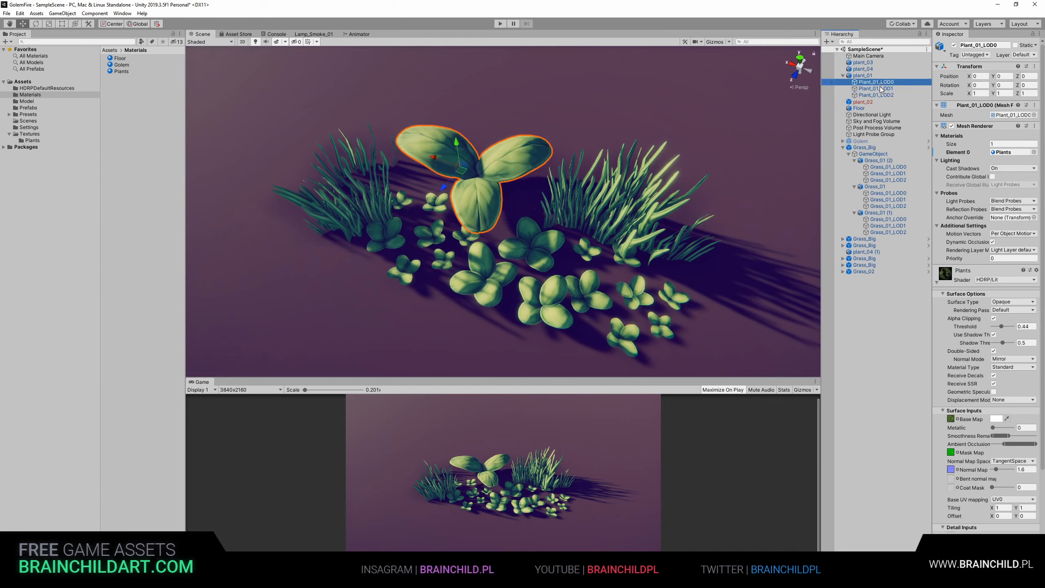
left_click(881, 89)
left_click(881, 95)
scroll(814, 164, "down", 4)
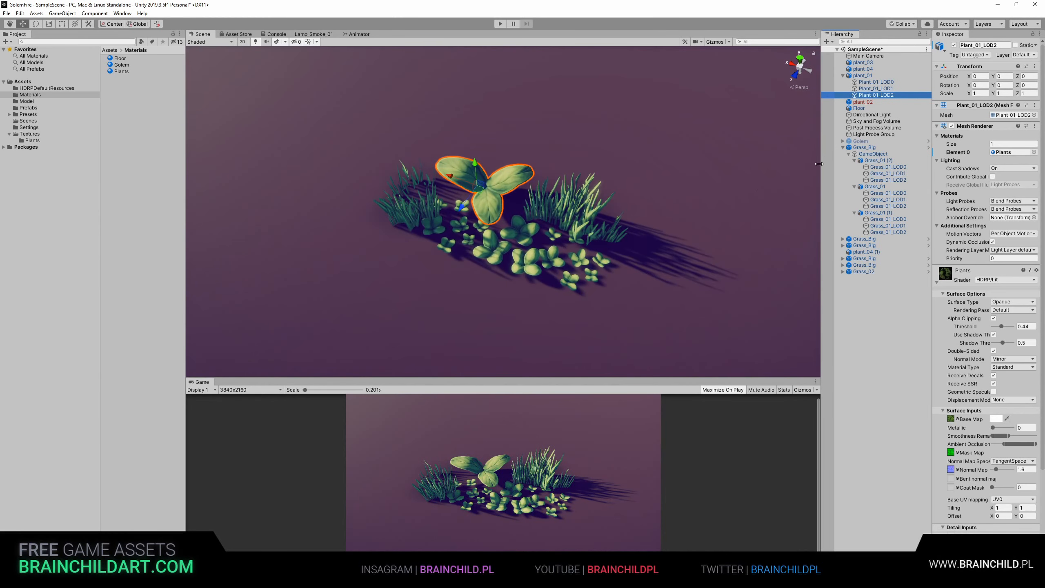
left_click(881, 88)
left_click(882, 82)
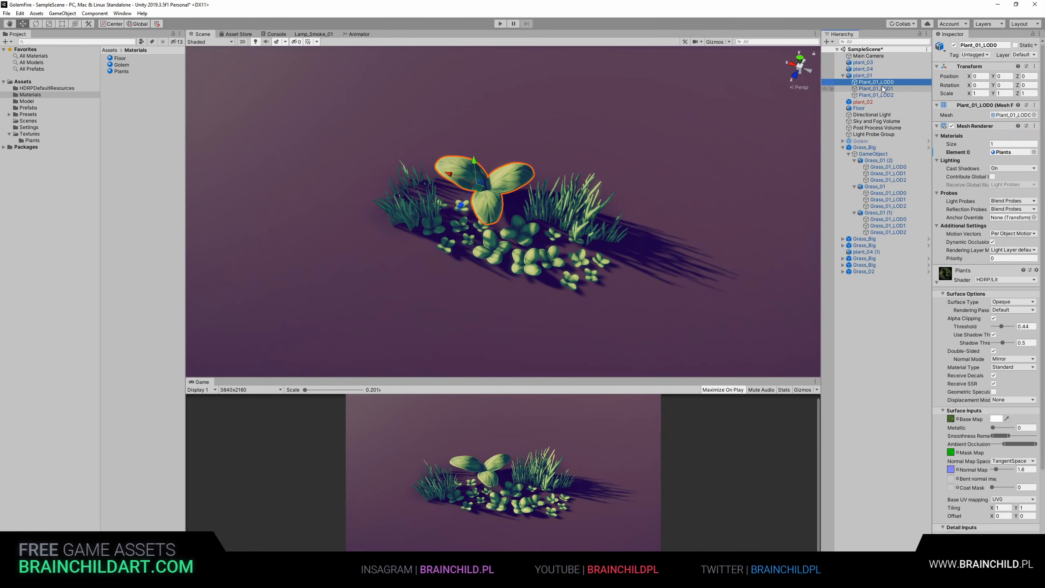
Step: Check the outlines of Plant_01_LOD1 and Plant_01_LOD2 from farther away and preview the level switching in plant_01's LOD Group
left_click(881, 89)
left_click(881, 95)
scroll(659, 196, "down", 4)
scroll(662, 194, "down", 3)
left_click(867, 78)
left_click_drag(1004, 132, 979, 142)
scroll(612, 216, "up", 6)
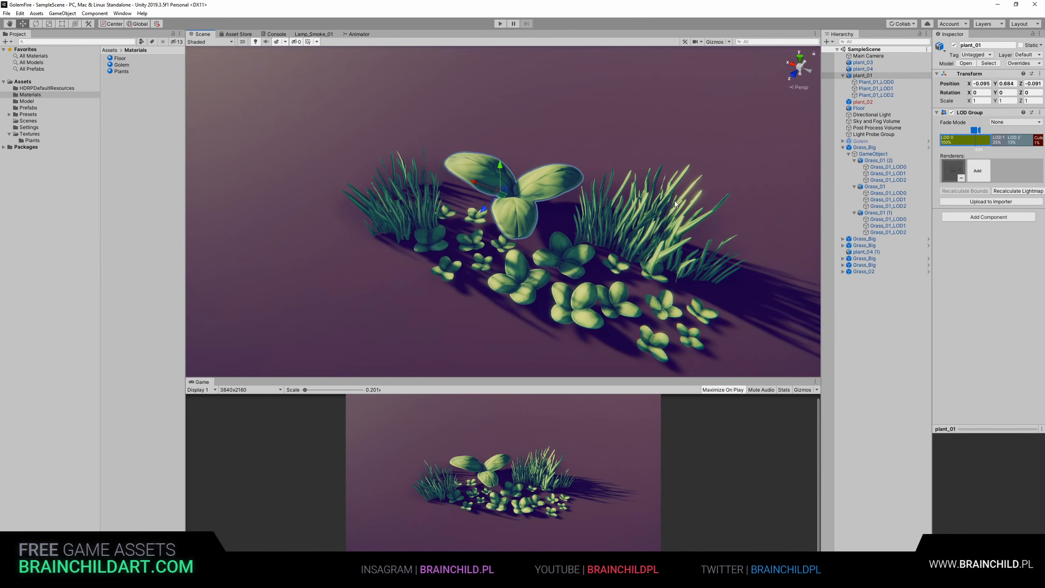
Step: Create an empty object at plant_01's position, move it to the scene root above plant_01 and name it Plant_01
right_click(862, 76)
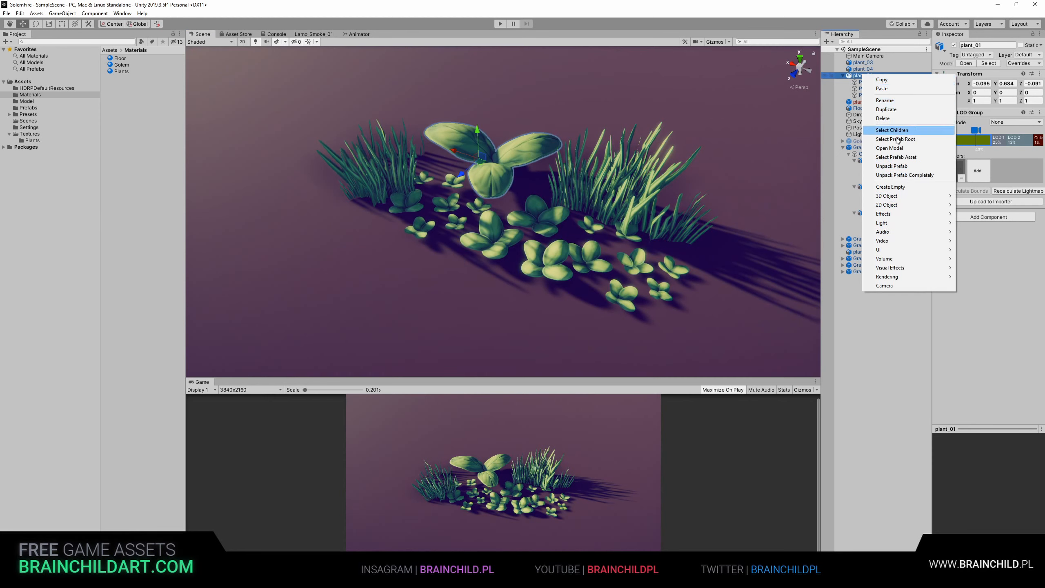
left_click(890, 187)
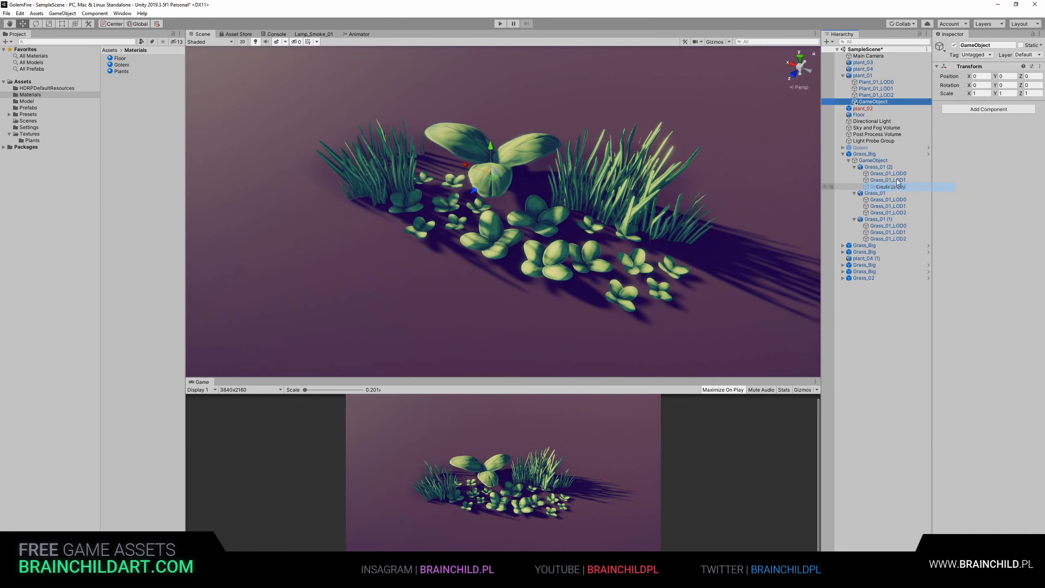
left_click_drag(869, 76, 870, 77)
left_click(865, 77)
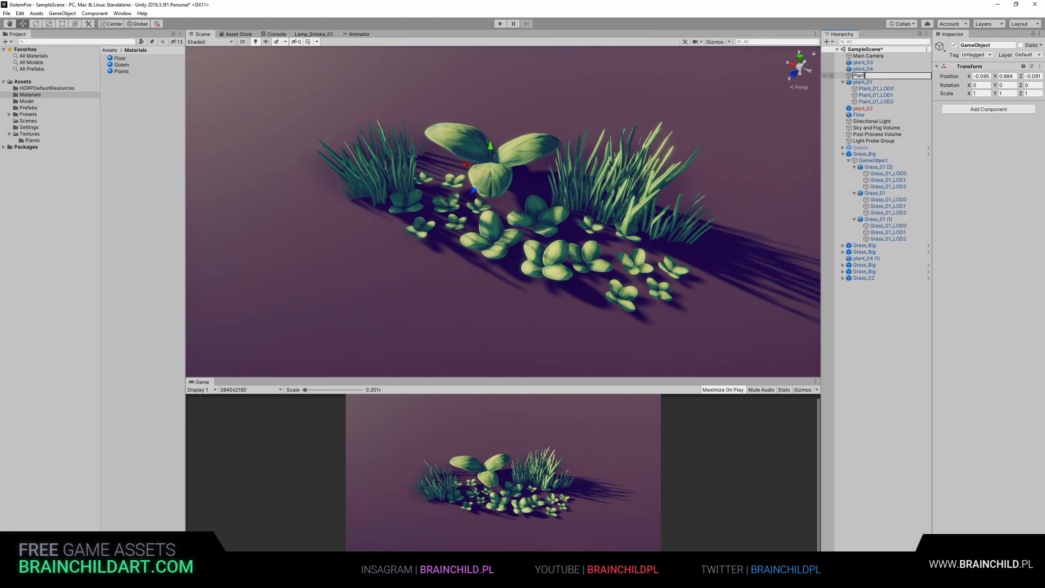
key("Return")
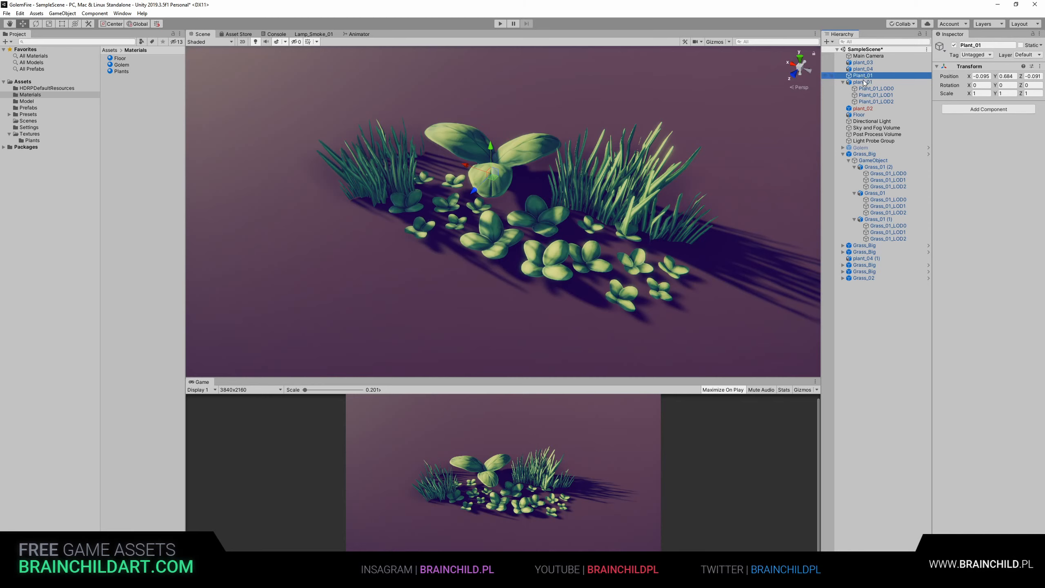
Step: Add an empty child under the new Plant_01 root, nest the plant_01 model inside it and name the child Plant_01
right_click(866, 77)
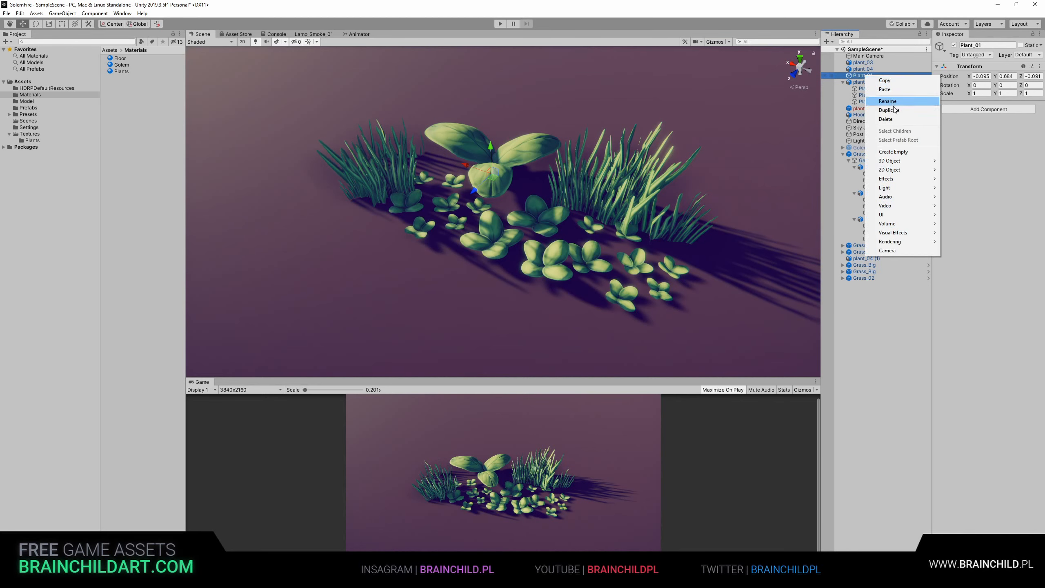
left_click(891, 152)
left_click_drag(865, 89, 883, 85)
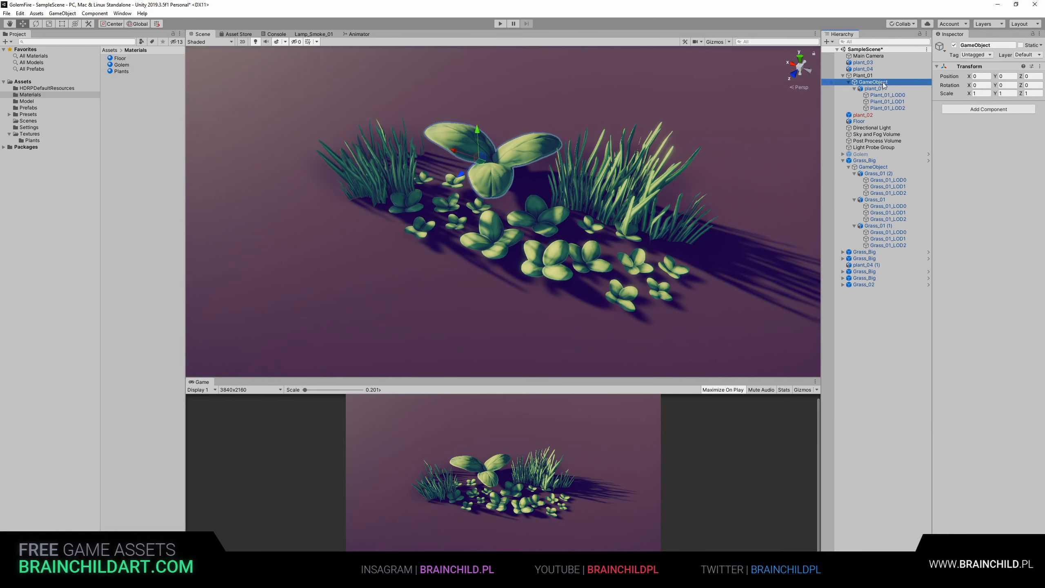
key("F2")
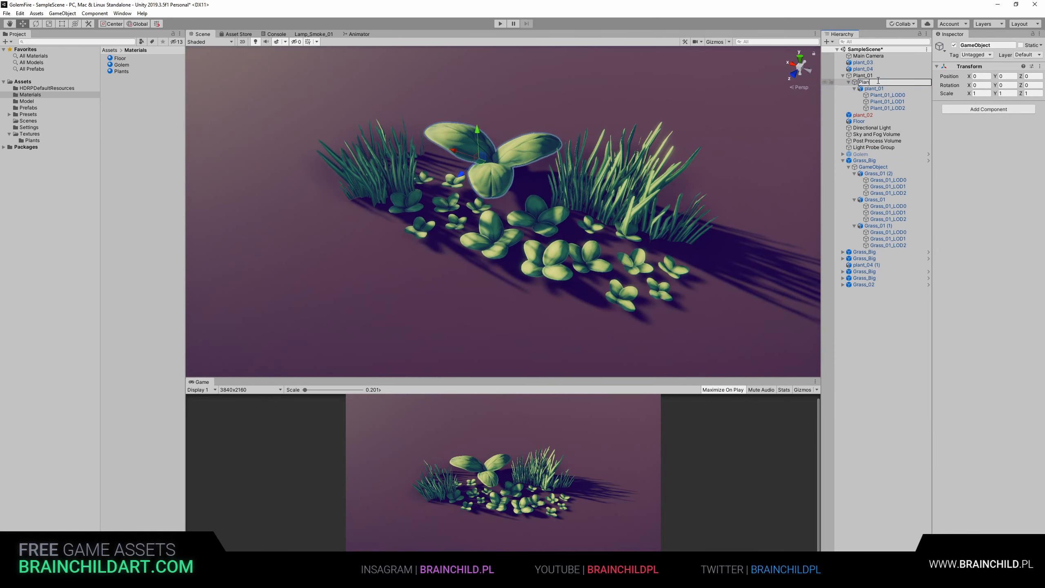
type("Plant_01")
key("Return")
Step: Save the root Plant_01 object with its nested hierarchy as a prefab in the Prefabs folder
right_click_drag(640, 127, 703, 172, "alt")
left_click(847, 82)
left_click(858, 76)
left_click(843, 77)
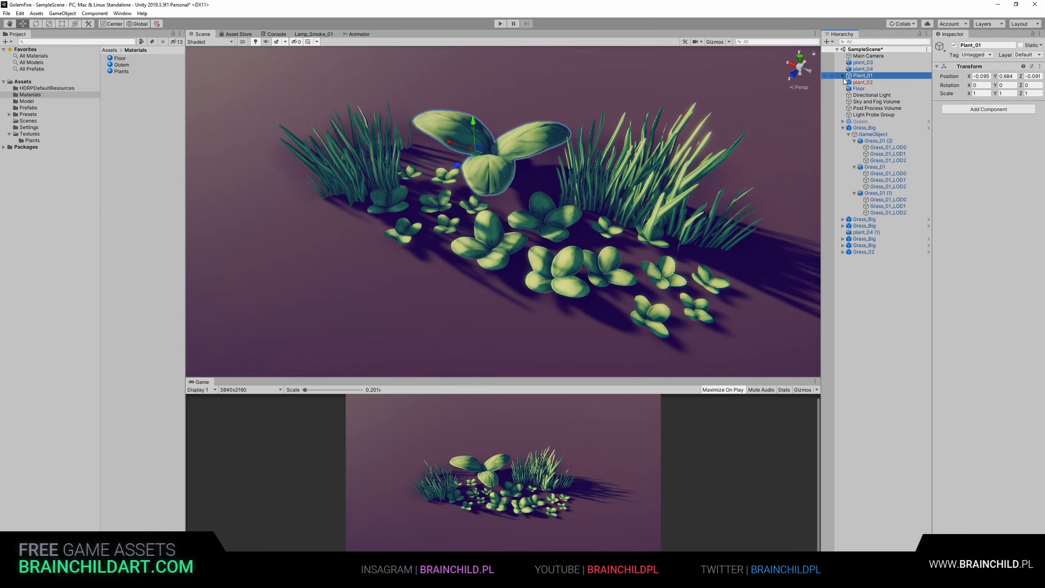
left_click(29, 108)
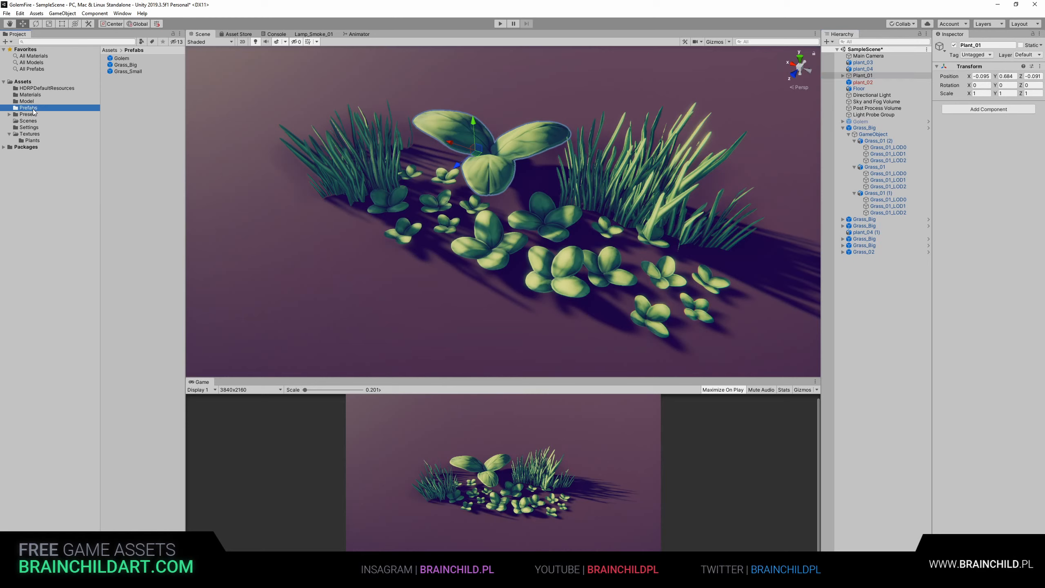
left_click_drag(863, 76, 133, 108)
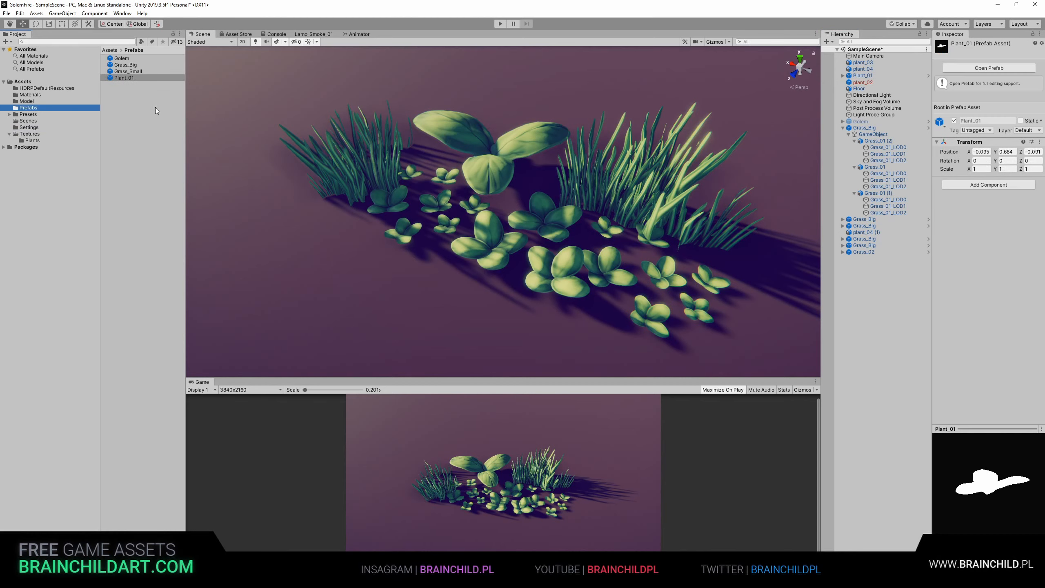